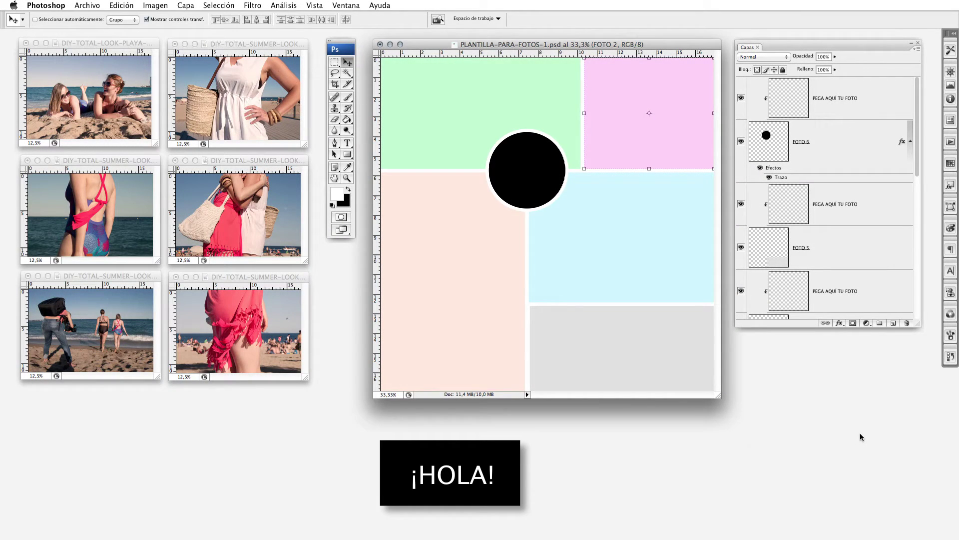
Select the FONDO layer and confirm in the Ventana menu that Capas is enabled.
scroll(862, 255, down, 5)
click(839, 307)
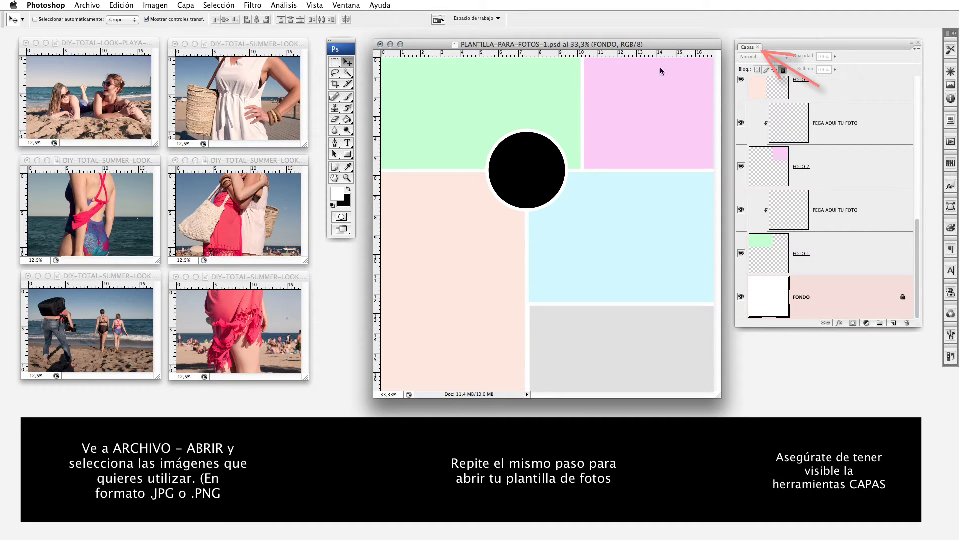
click(355, 7)
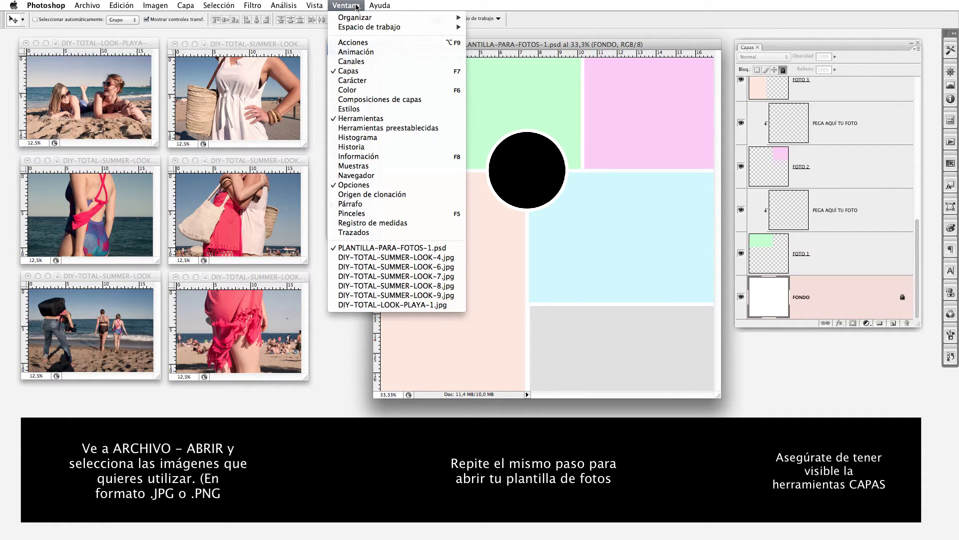
Switch the Capas panel to show Miniaturas grandes (large layer thumbnails).
click(356, 7)
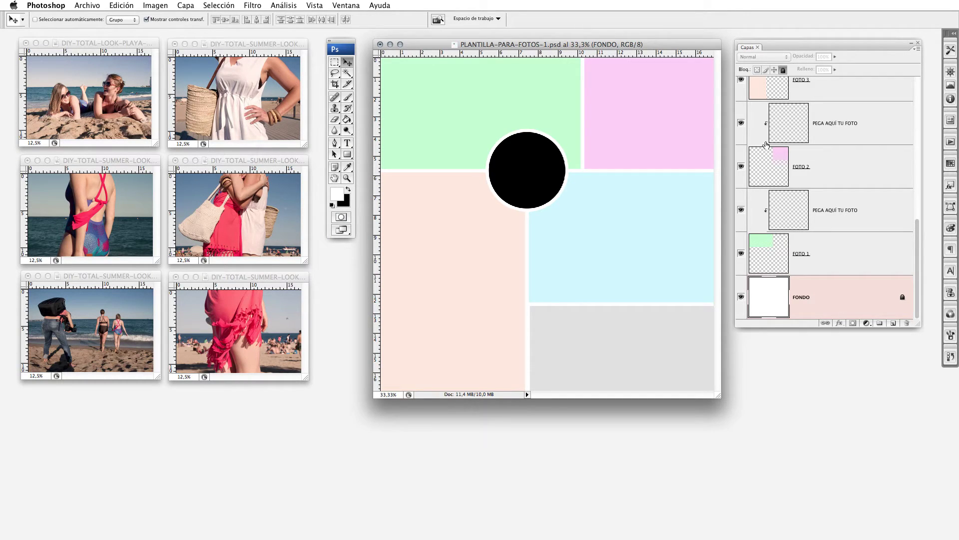
right_click(766, 239)
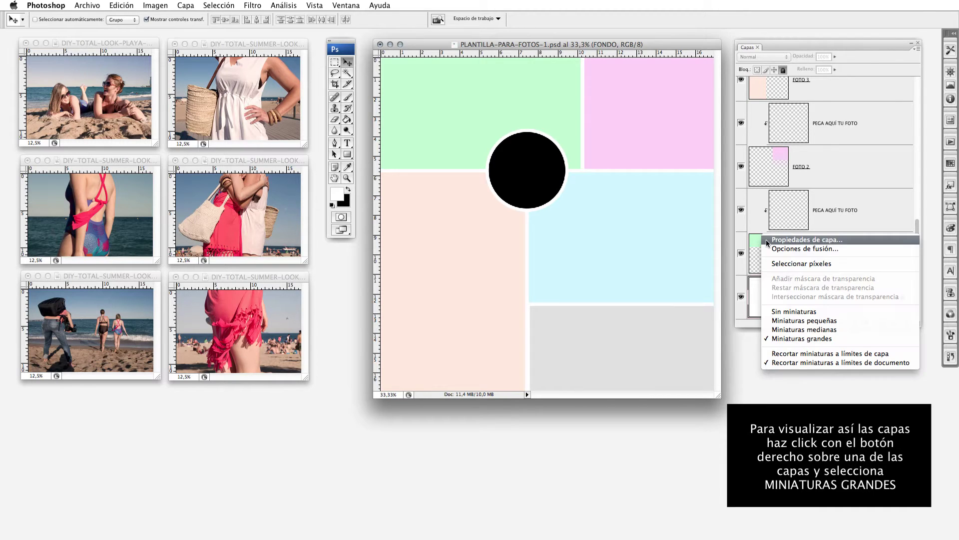
click(802, 312)
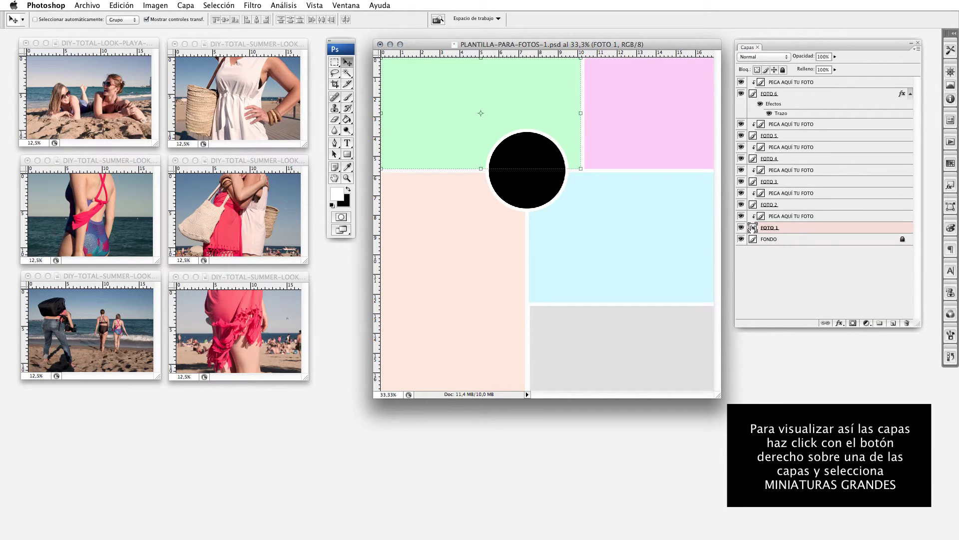
right_click(752, 228)
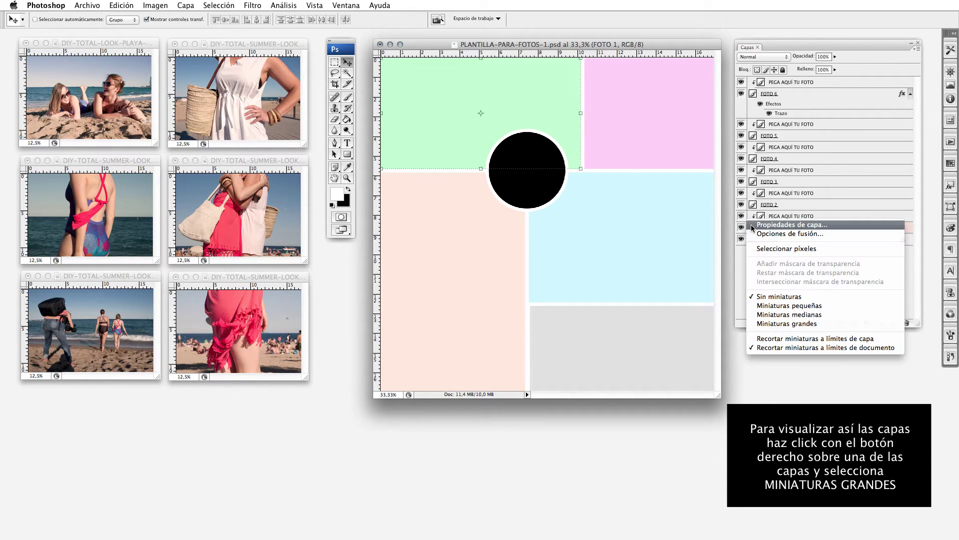
click(770, 324)
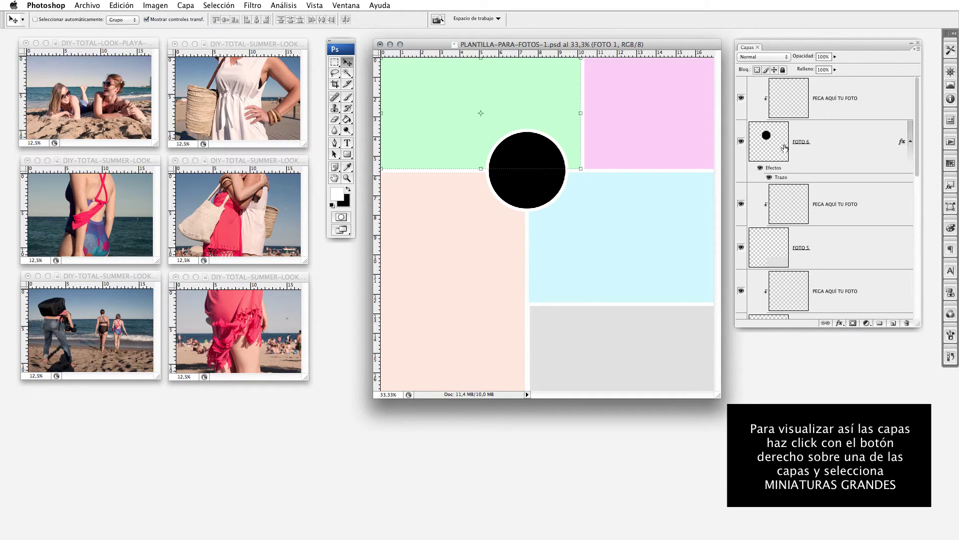
scroll(784, 148, down, 10)
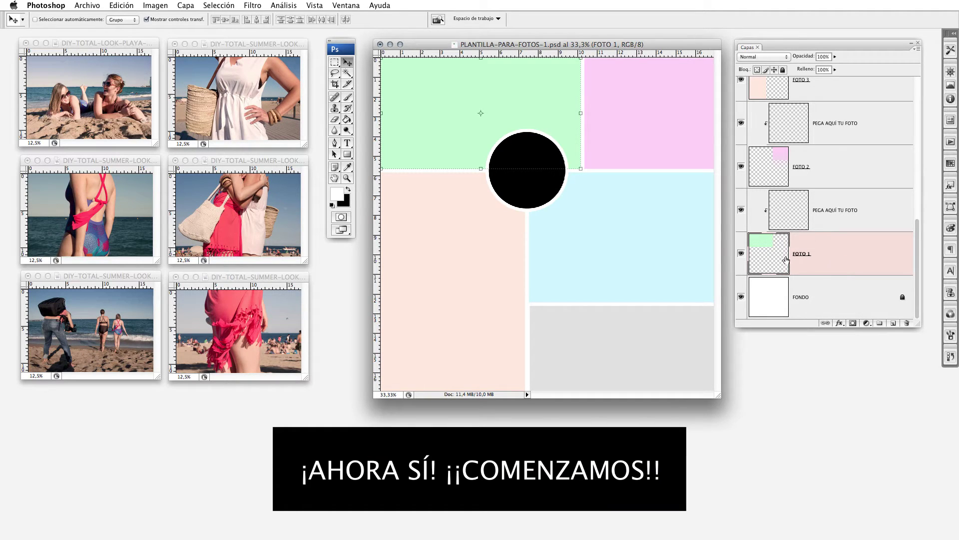
Make the PEGA AQUÍ TU FOTO layer above FOTO 1 the active layer.
click(740, 254)
click(741, 255)
click(837, 213)
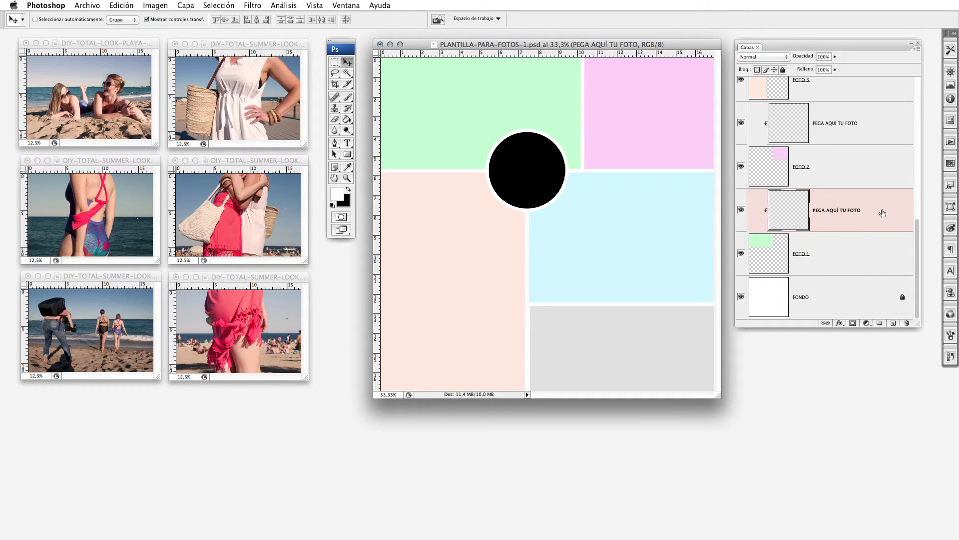
Copy the entire two-women beach photo and return to the collage template.
click(100, 43)
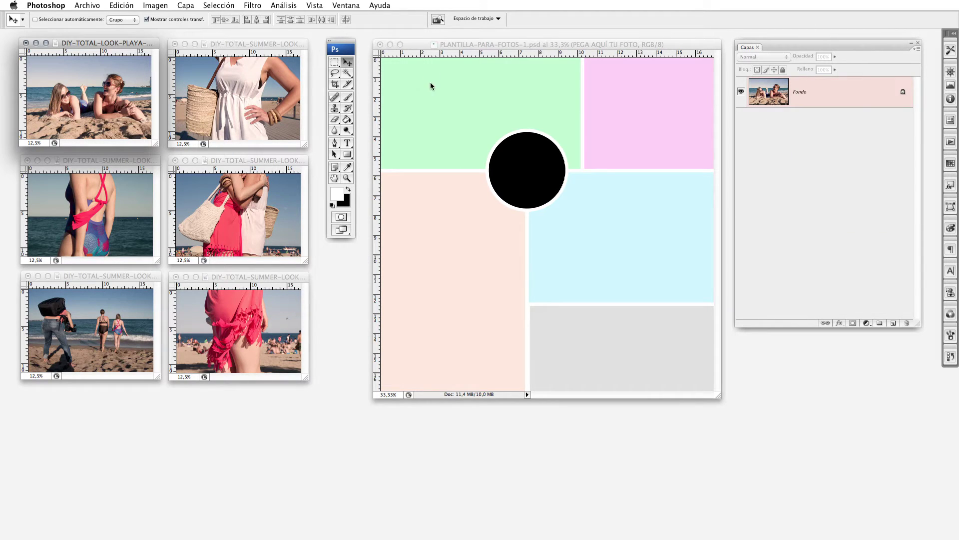
click(220, 6)
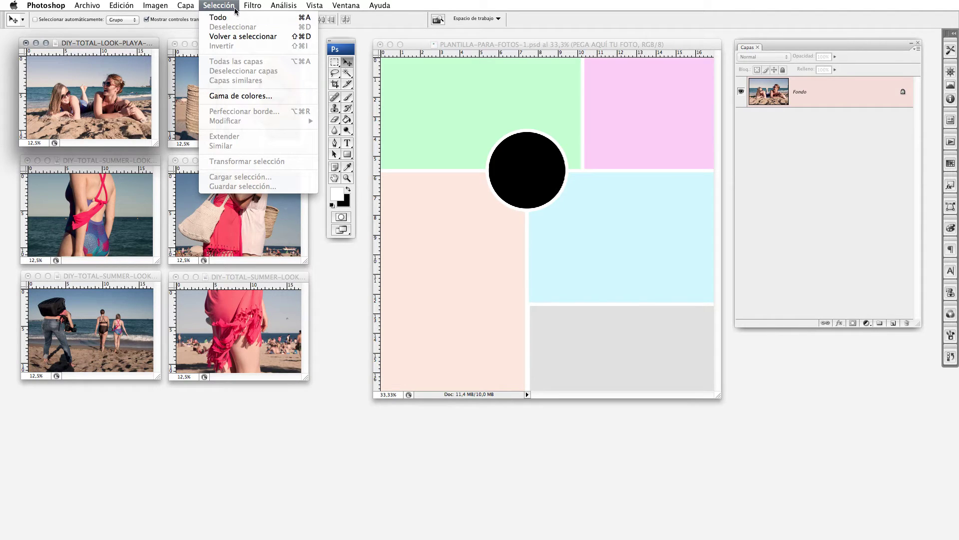
click(310, 23)
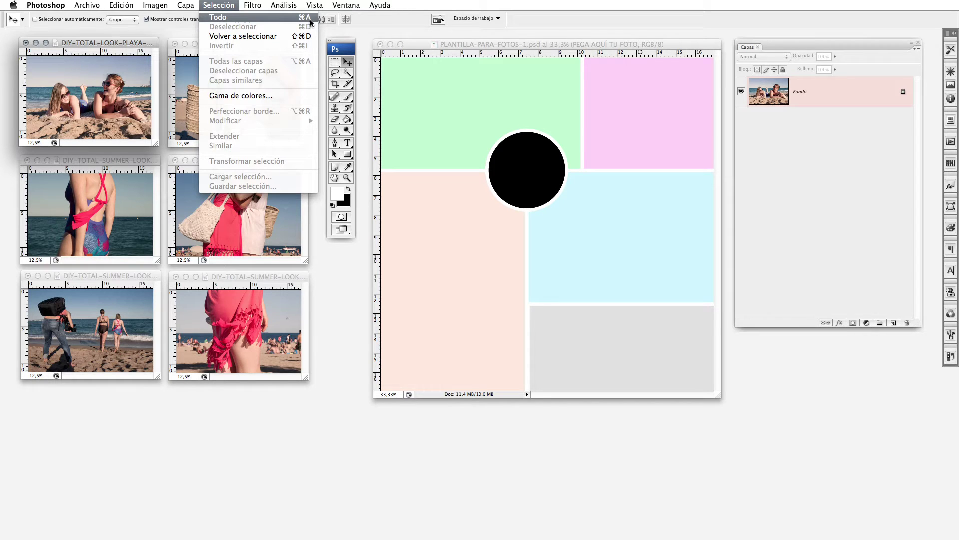
click(281, 20)
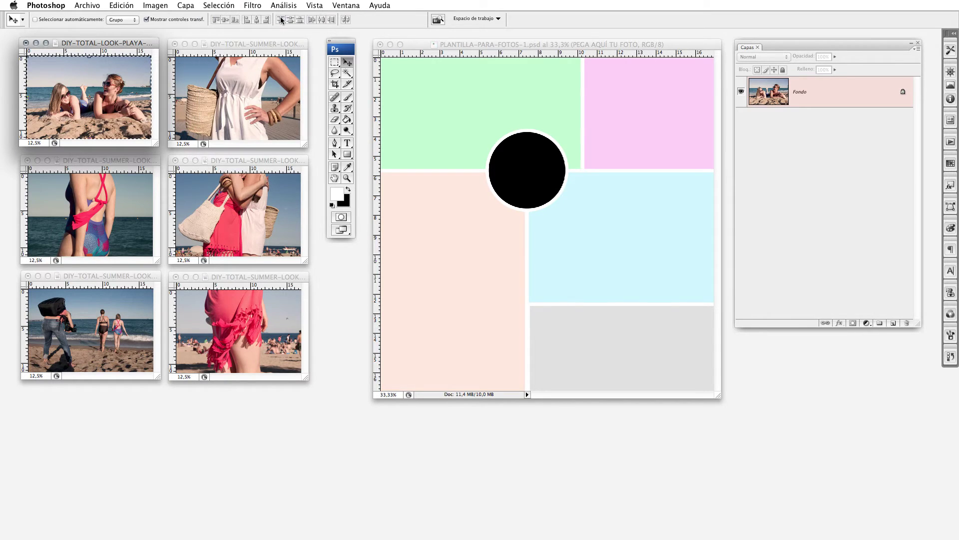
click(122, 6)
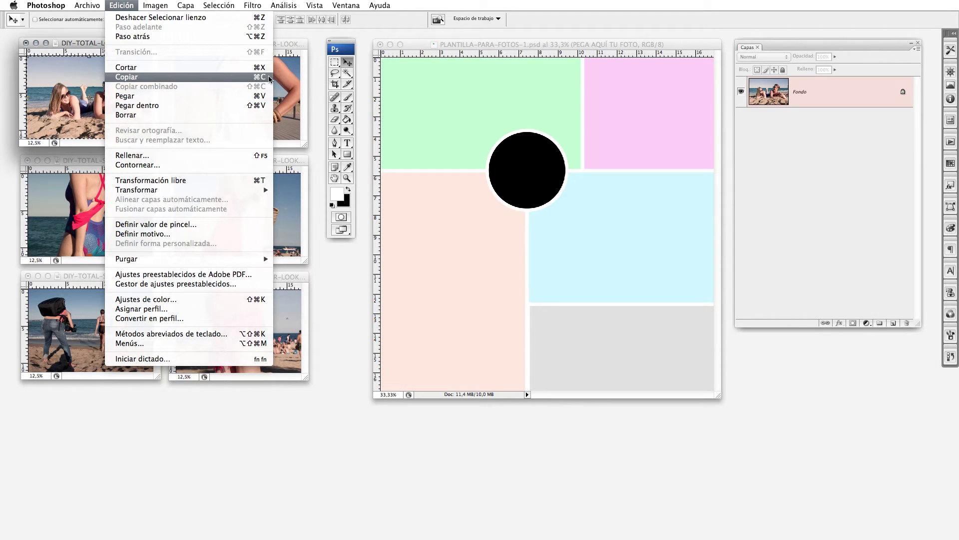
click(199, 77)
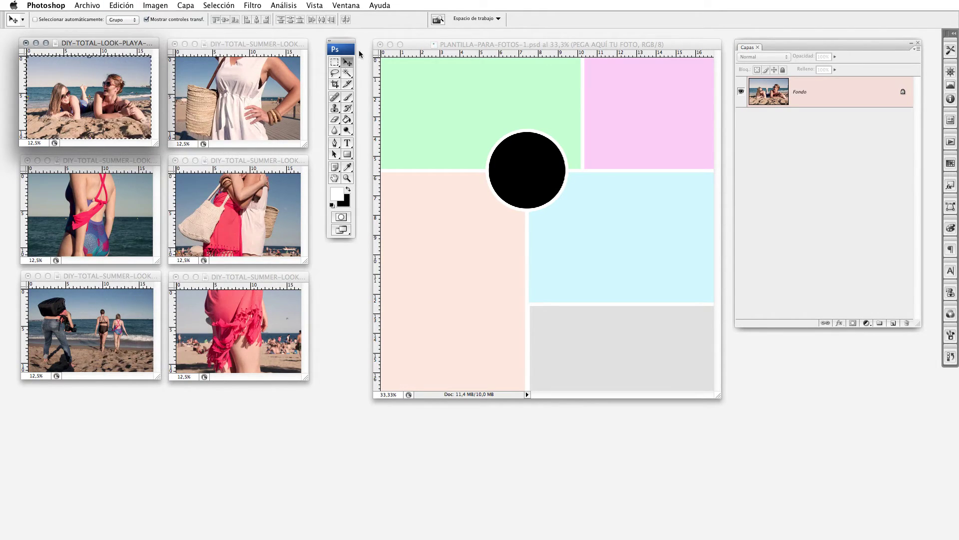
click(482, 48)
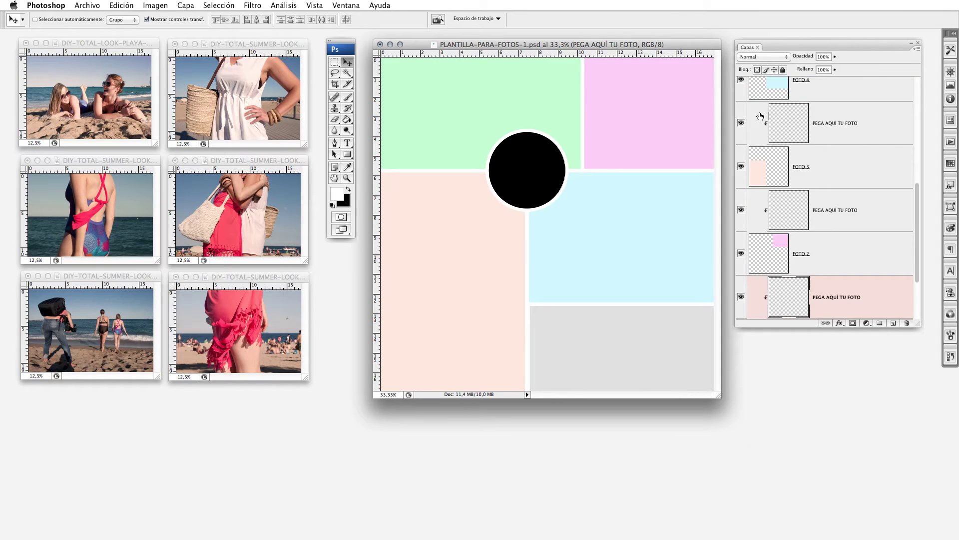
scroll(825, 228, down, 3)
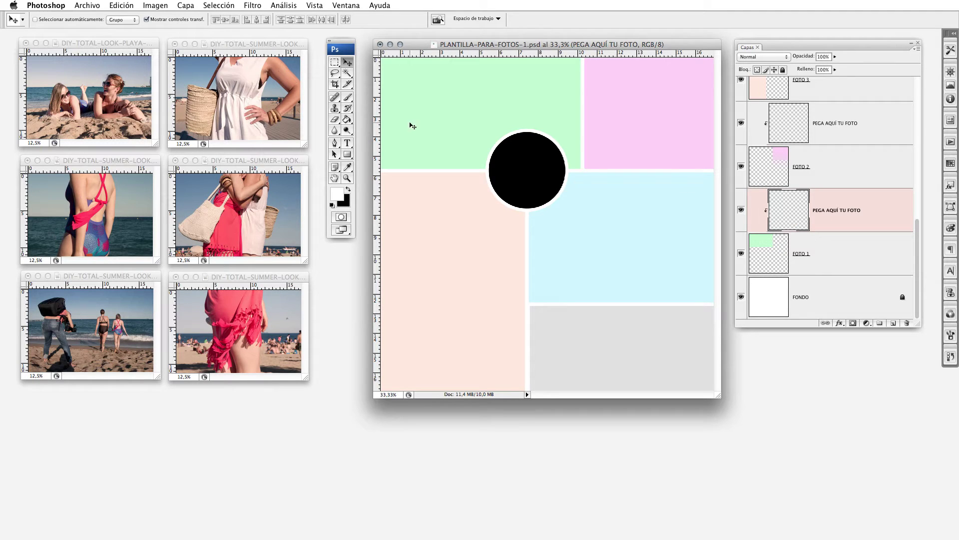
Paste the two-women beach photo and drag it into the top-left frame.
click(122, 6)
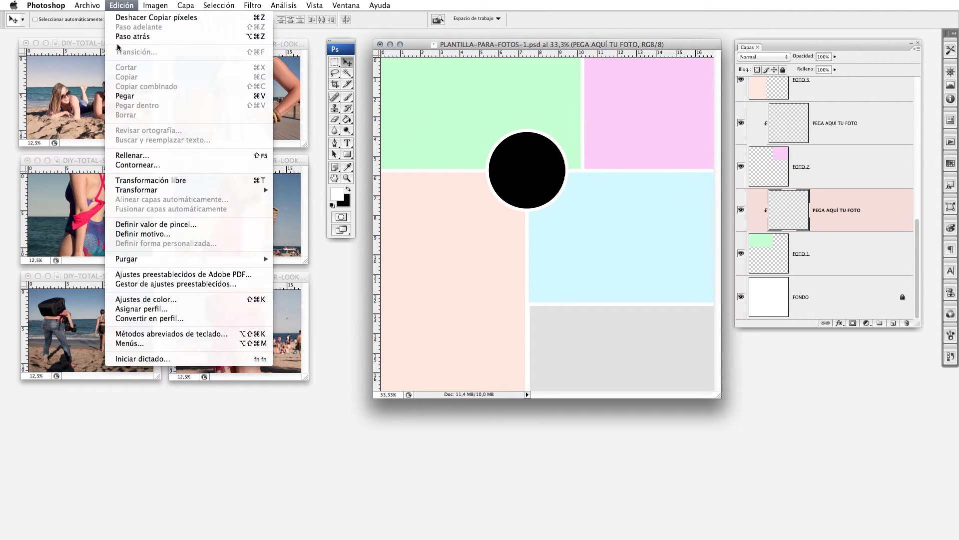
click(133, 96)
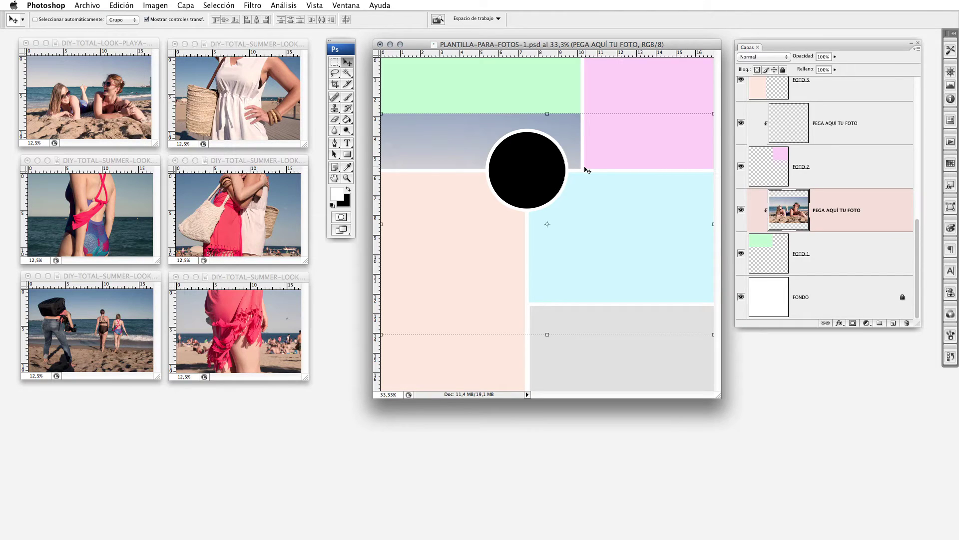
drag(580, 144, 508, 75)
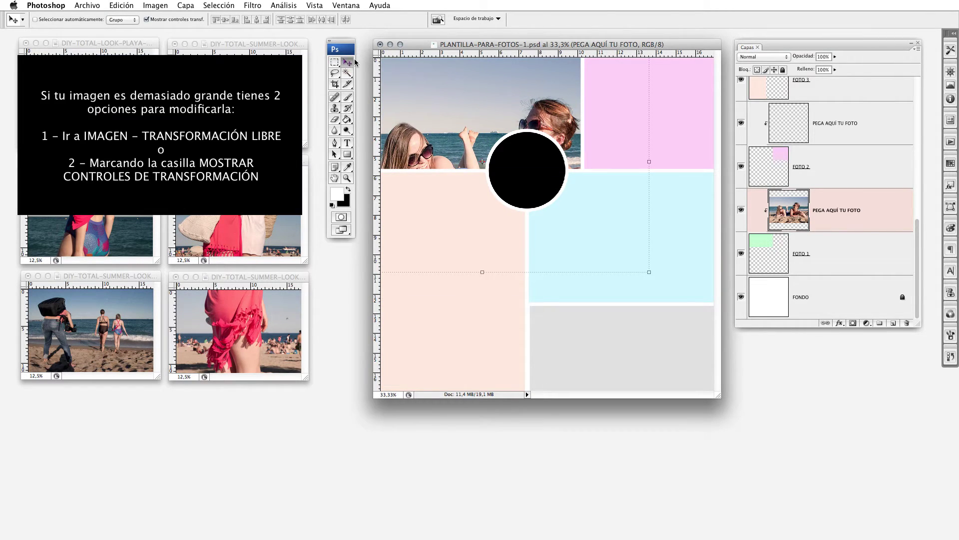
mouse_move(475, 97)
mouse_down()
mouse_move(554, 106)
mouse_move(453, 105)
mouse_up()
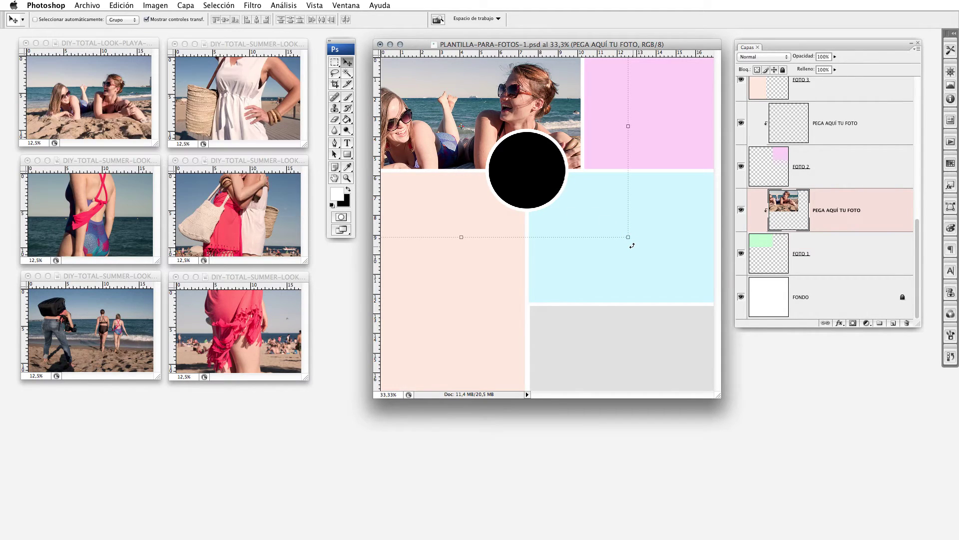
Scale the beach photo proportionally to about 72% and position it to fill the top-left cell.
drag(632, 245, 594, 268)
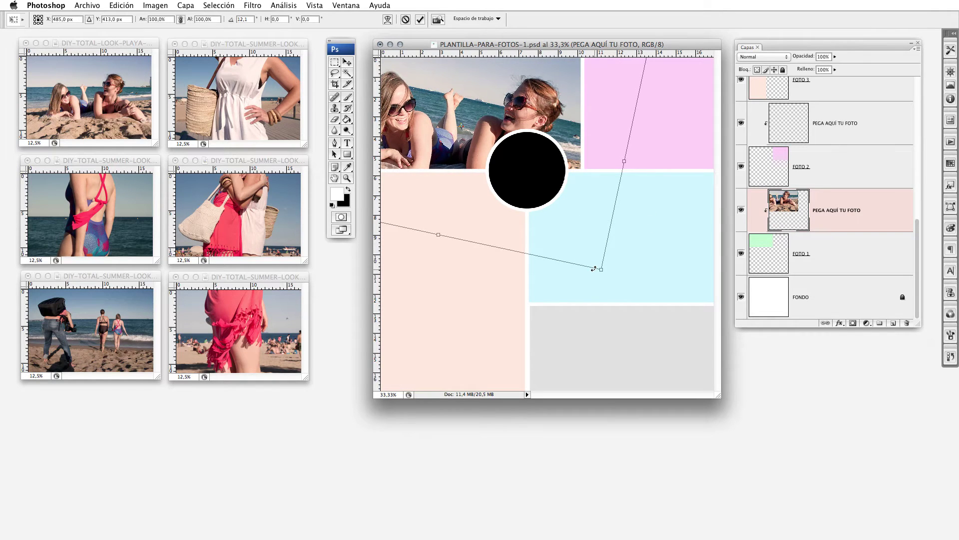
key(Return)
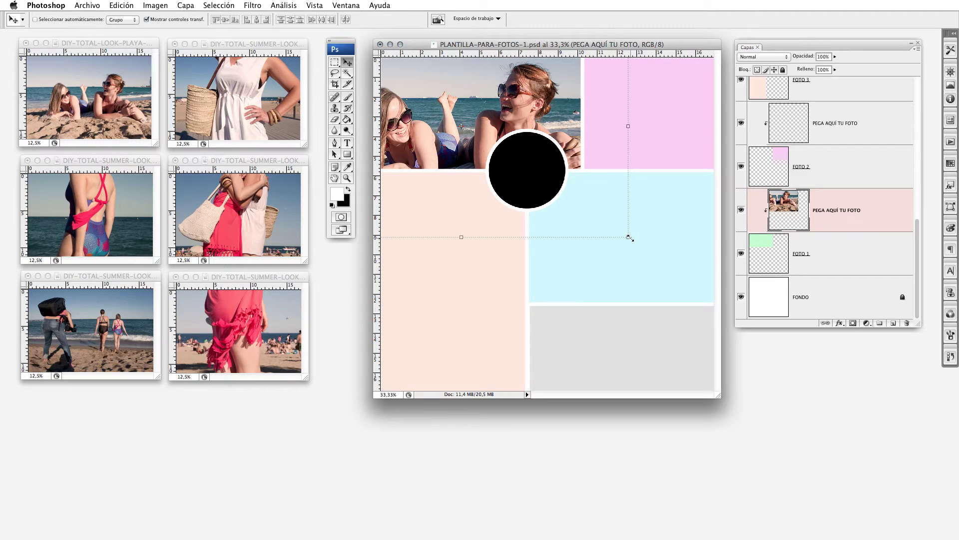
mouse_move(629, 238)
mouse_down()
mouse_move(500, 217)
mouse_move(715, 294)
mouse_move(643, 274)
mouse_up()
key(Return)
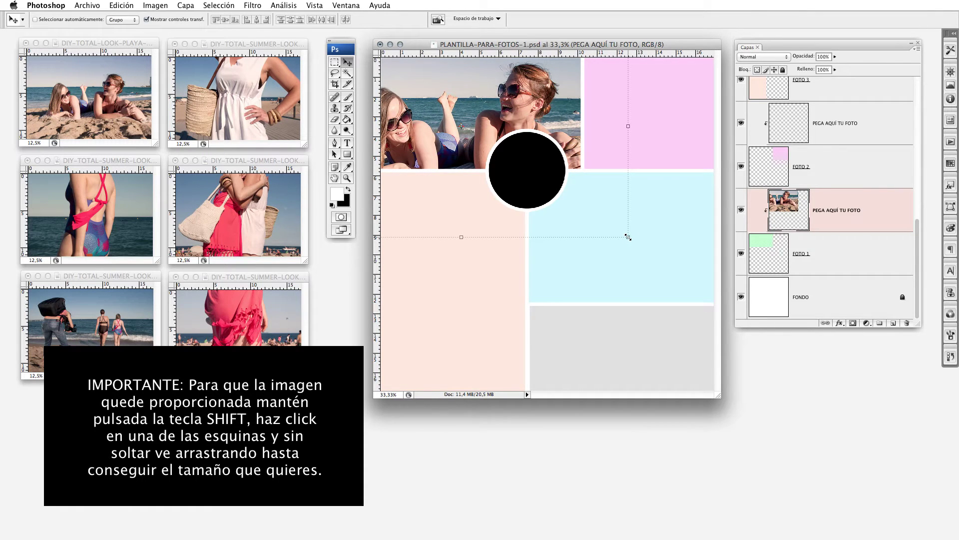
drag(628, 237, 578, 202)
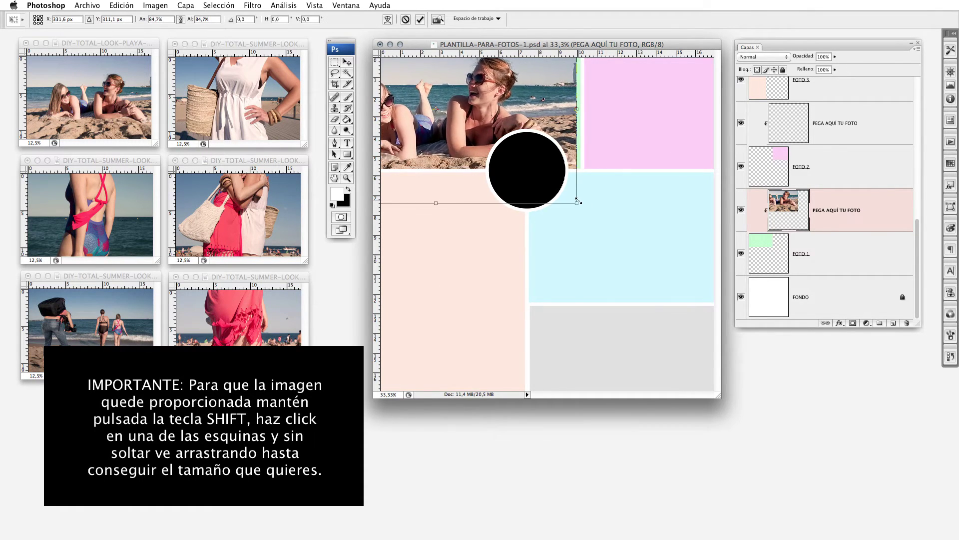
drag(480, 118, 522, 118)
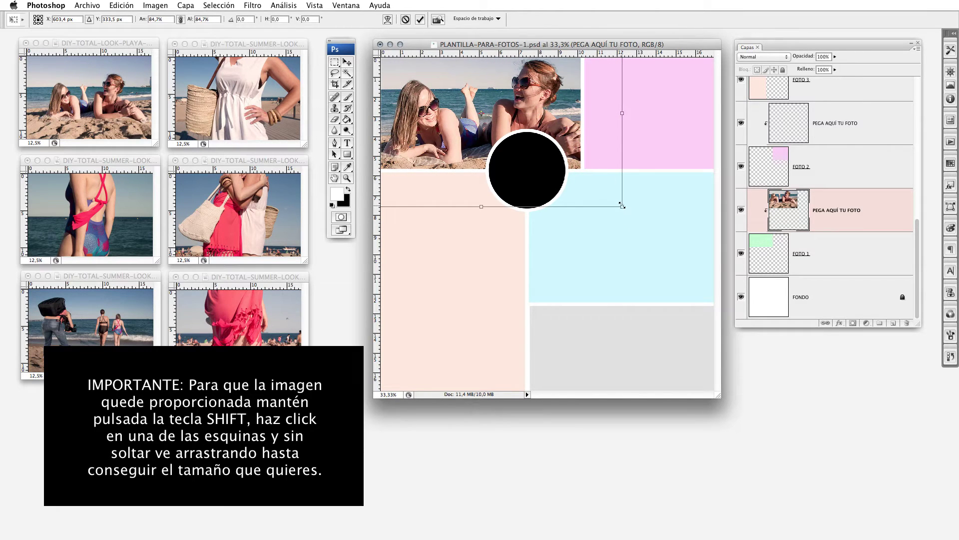
drag(622, 206, 585, 183)
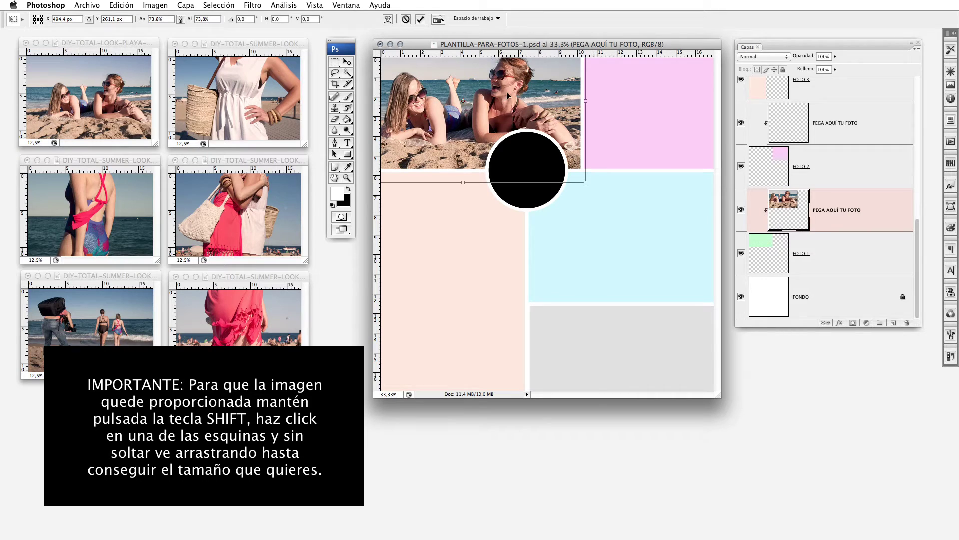
drag(508, 96, 513, 105)
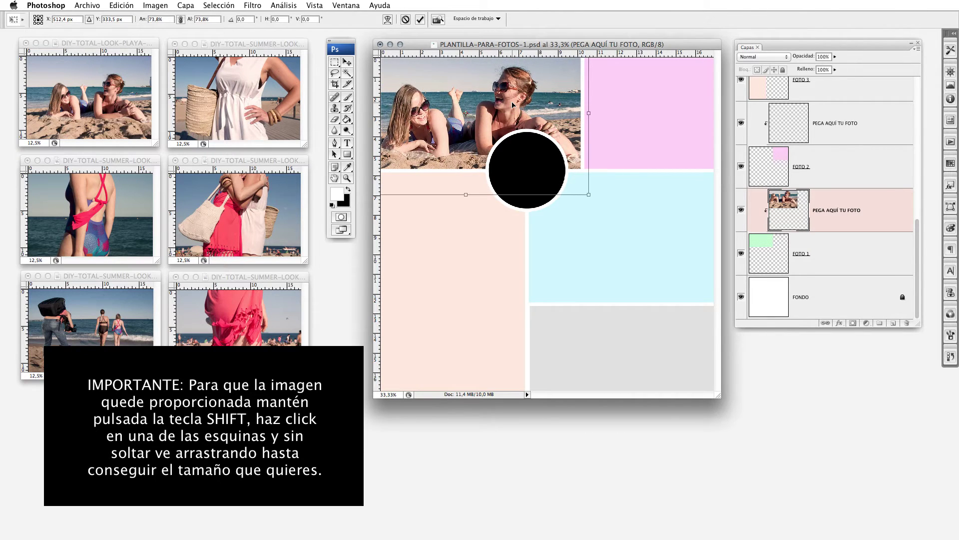
drag(590, 197, 583, 189)
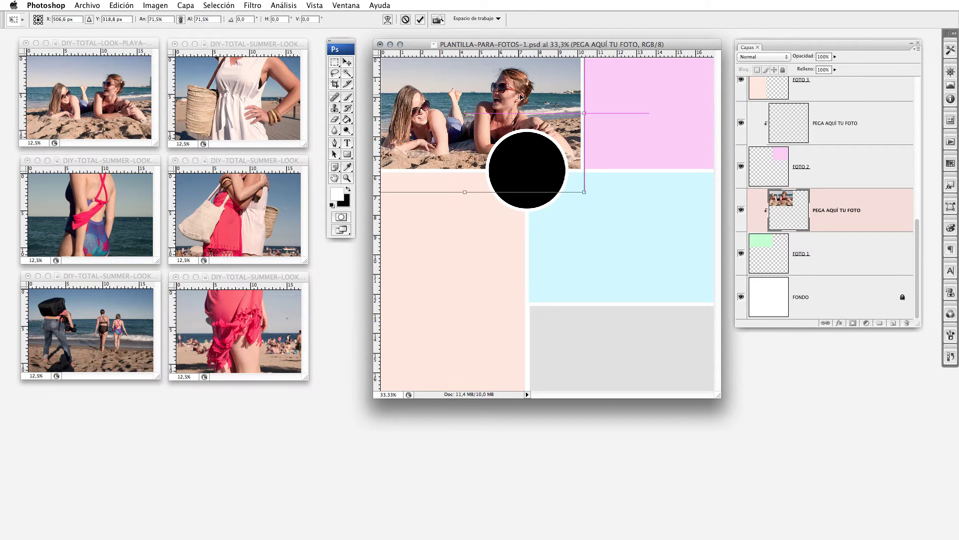
drag(517, 98, 528, 97)
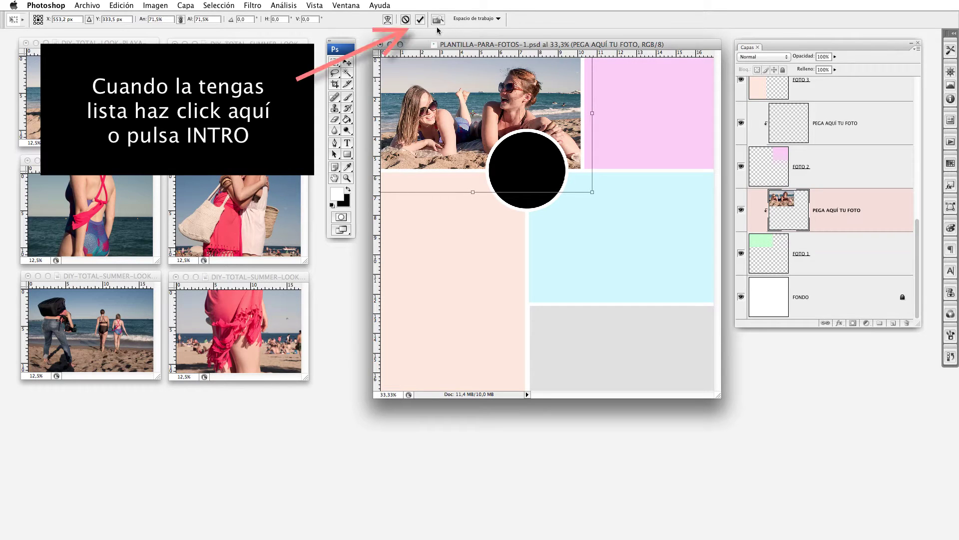
Commit the top-left photo's resize and make the placeholder layer above FOTO 2 active.
click(420, 19)
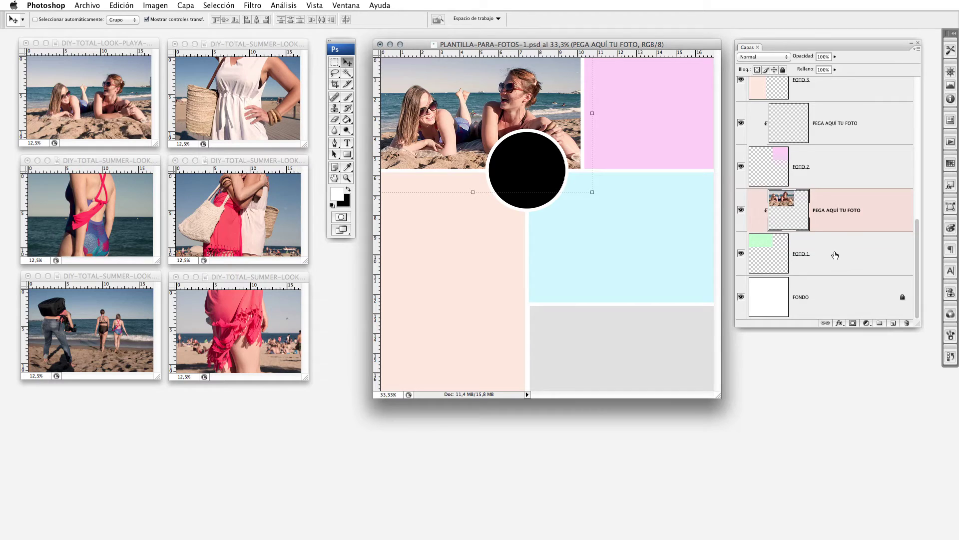
click(805, 162)
click(741, 167)
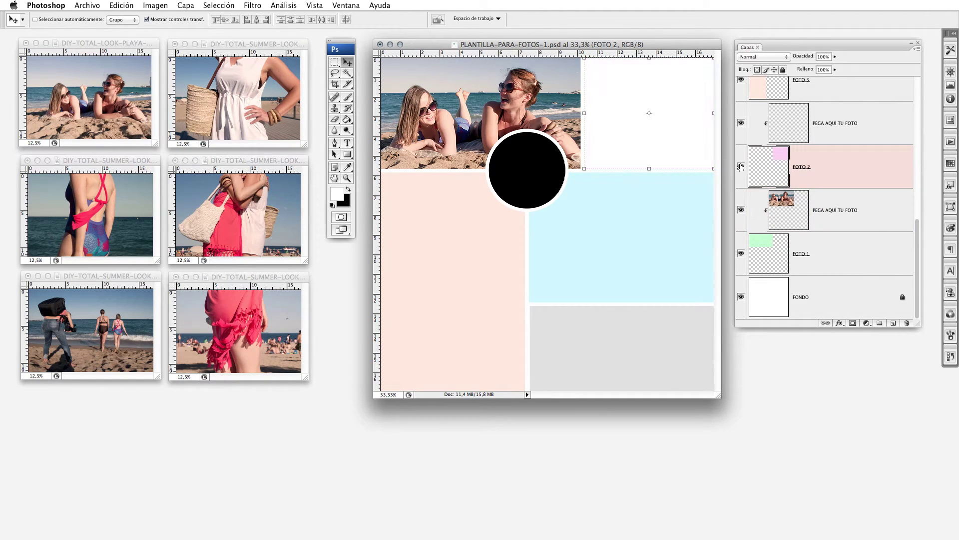
click(849, 128)
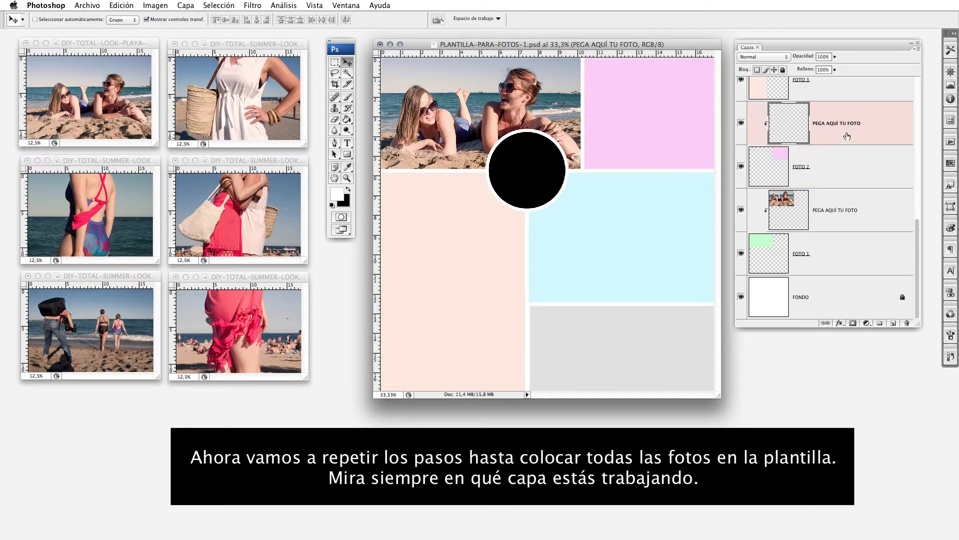
Copy the whole white-dress-and-straw-bag photo and return to the template.
click(255, 52)
click(213, 5)
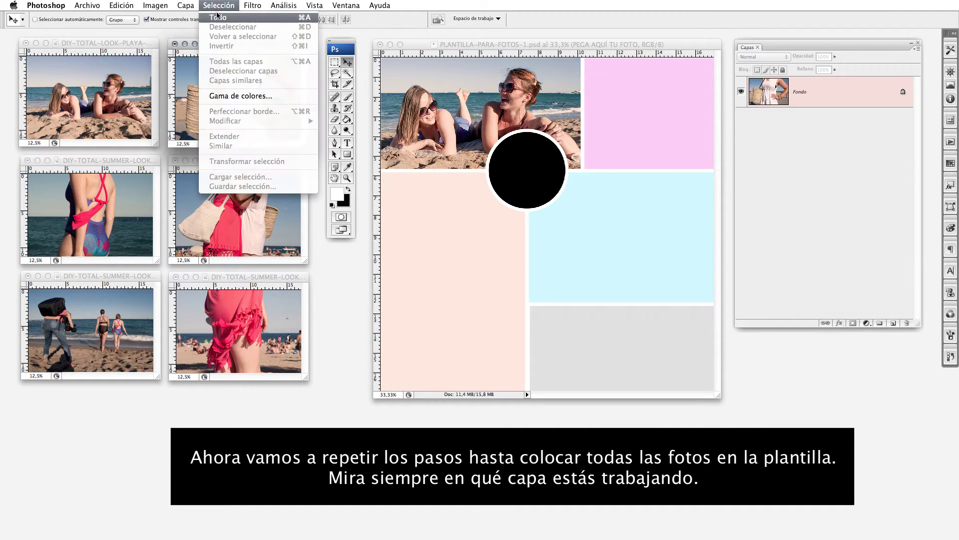
click(122, 5)
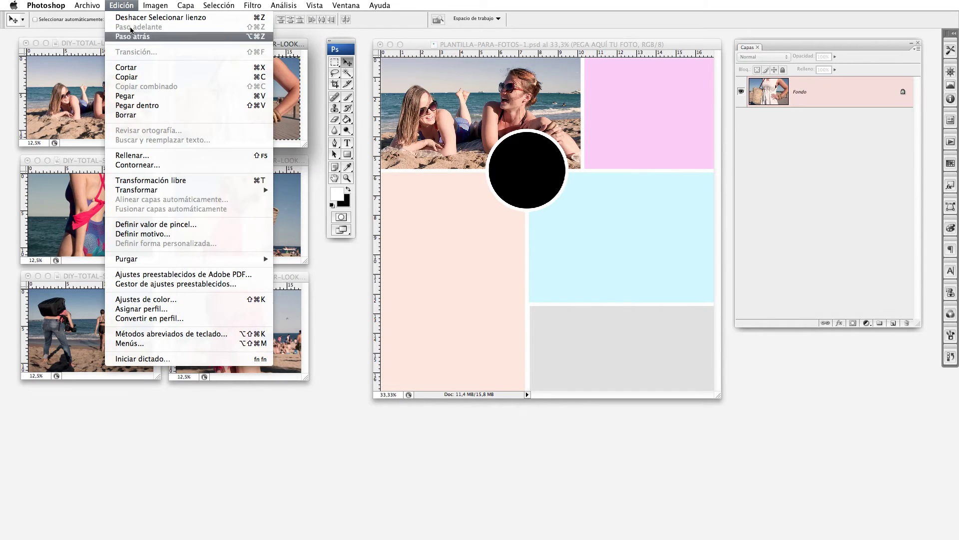
click(131, 77)
click(498, 47)
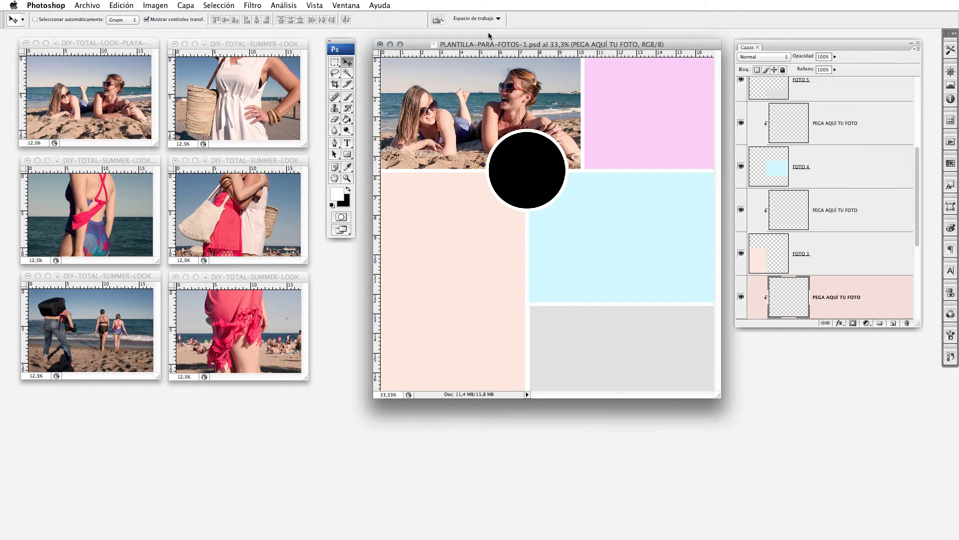
scroll(809, 271, down, 3)
scroll(839, 262, down, 1)
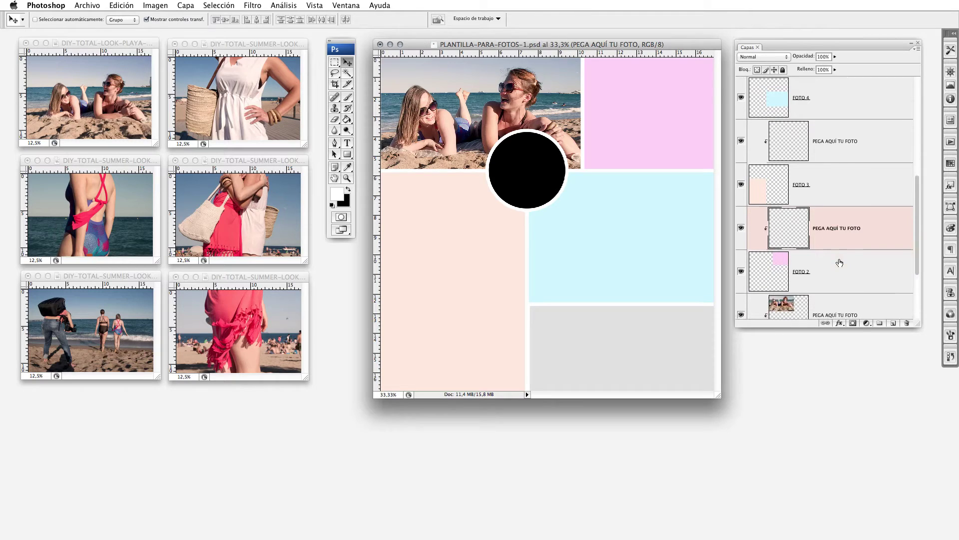
Paste the white-dress photo, scale and position it in the pink top-right cell, and commit.
click(122, 5)
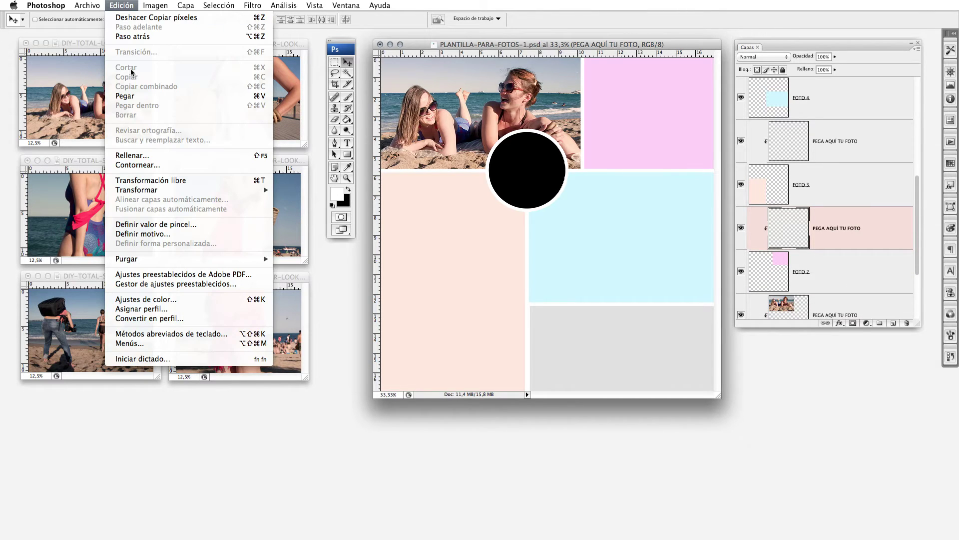
click(126, 95)
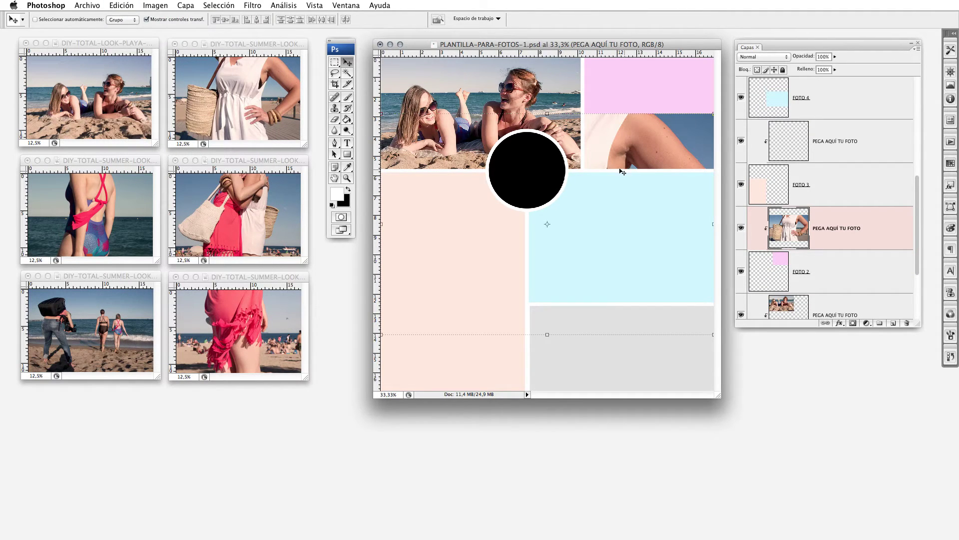
drag(622, 150, 600, 152)
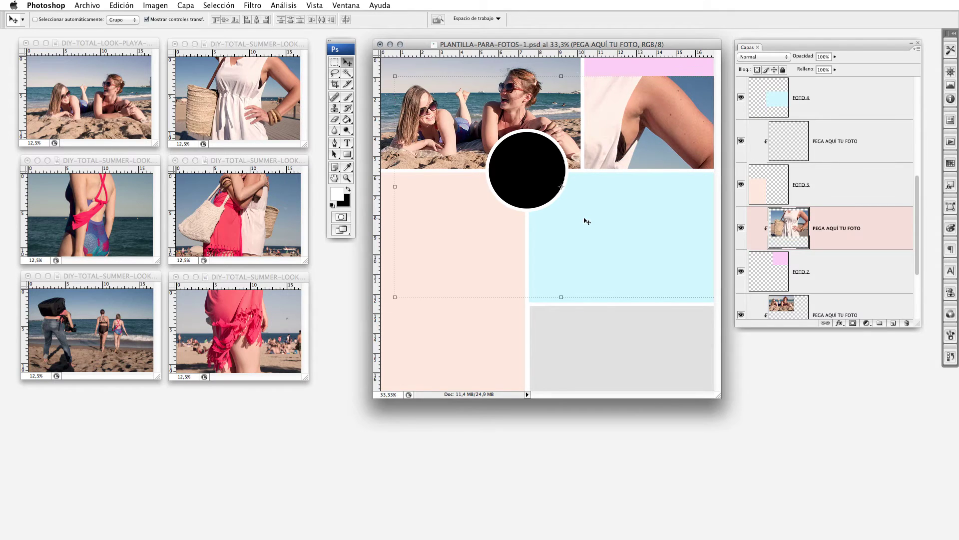
drag(587, 221, 612, 184)
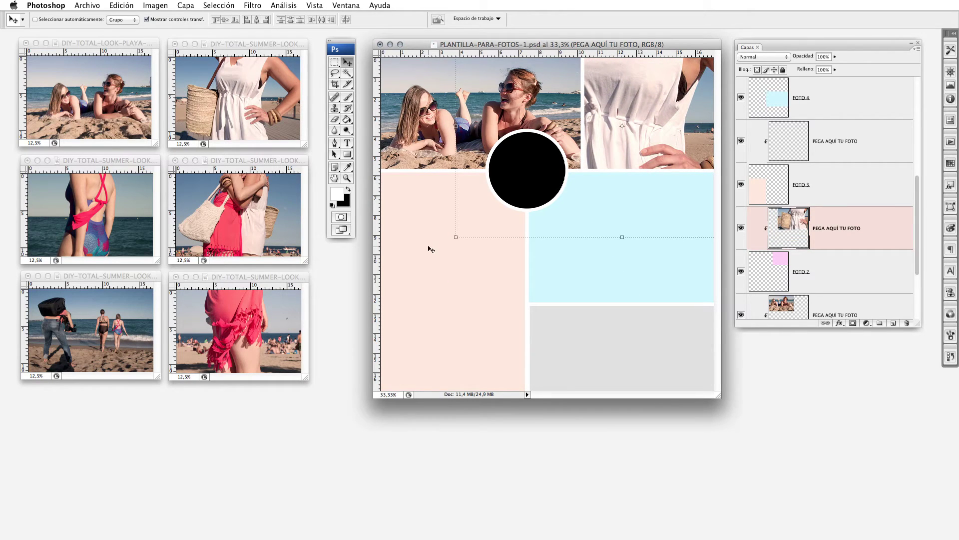
drag(624, 126, 602, 157)
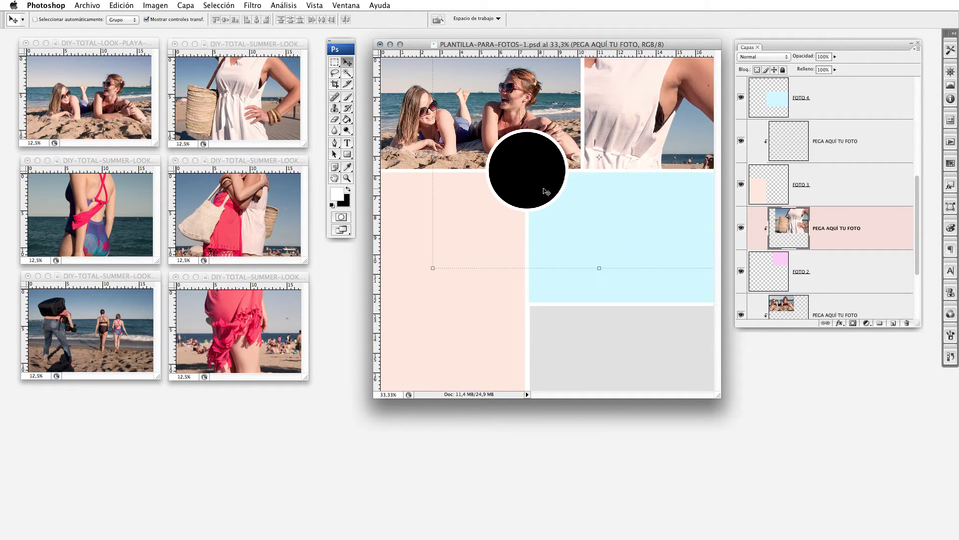
drag(431, 270, 573, 172)
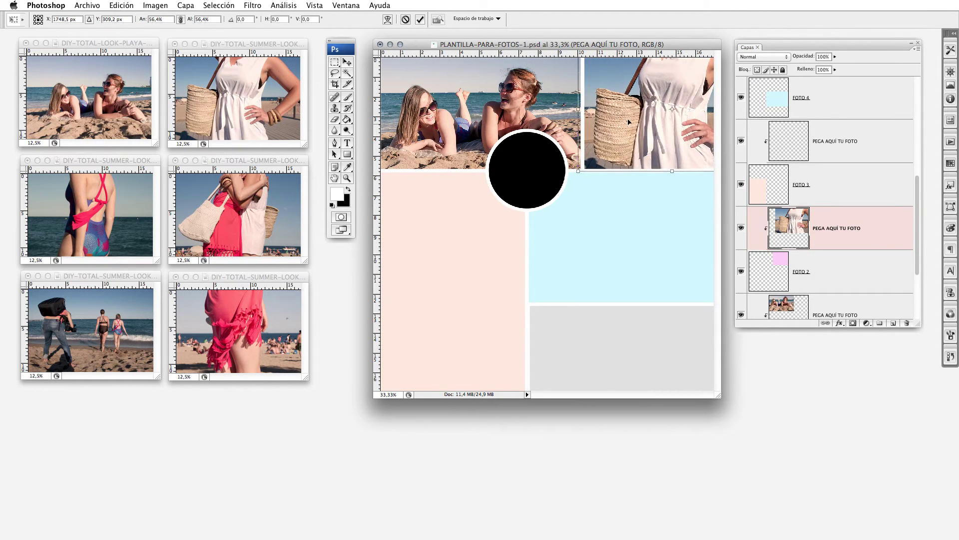
drag(629, 121, 627, 124)
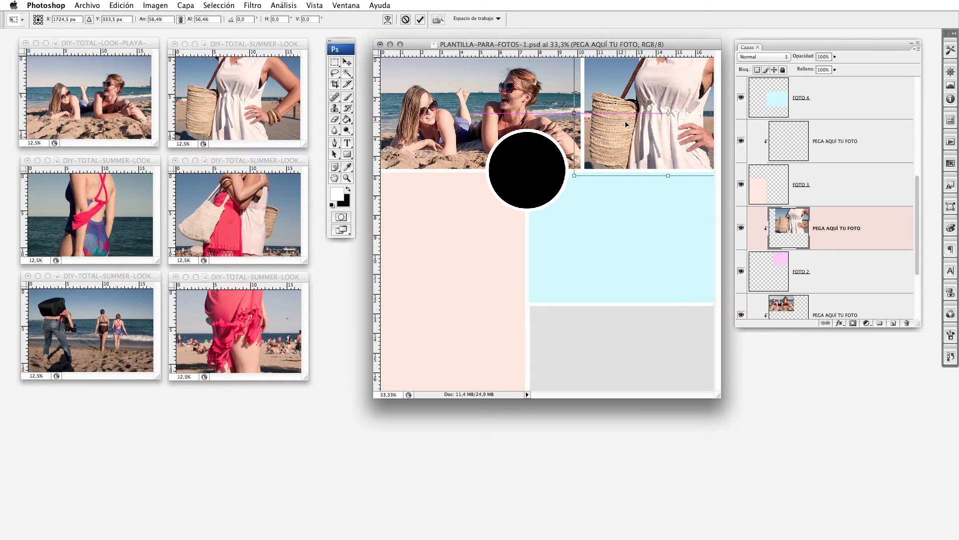
click(421, 19)
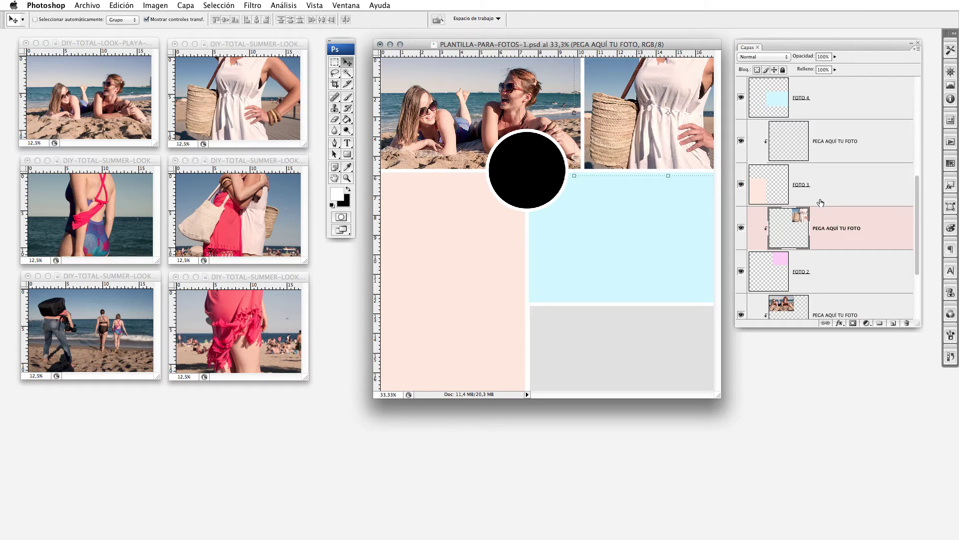
click(829, 185)
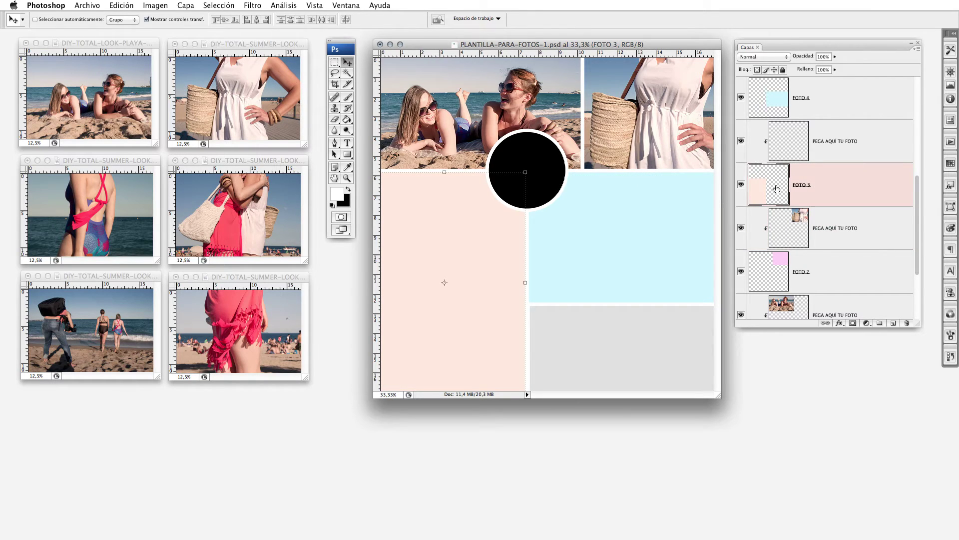
Target the placeholder above FOTO 3 and copy the entire pink-tied swimsuit photo.
click(741, 185)
click(833, 152)
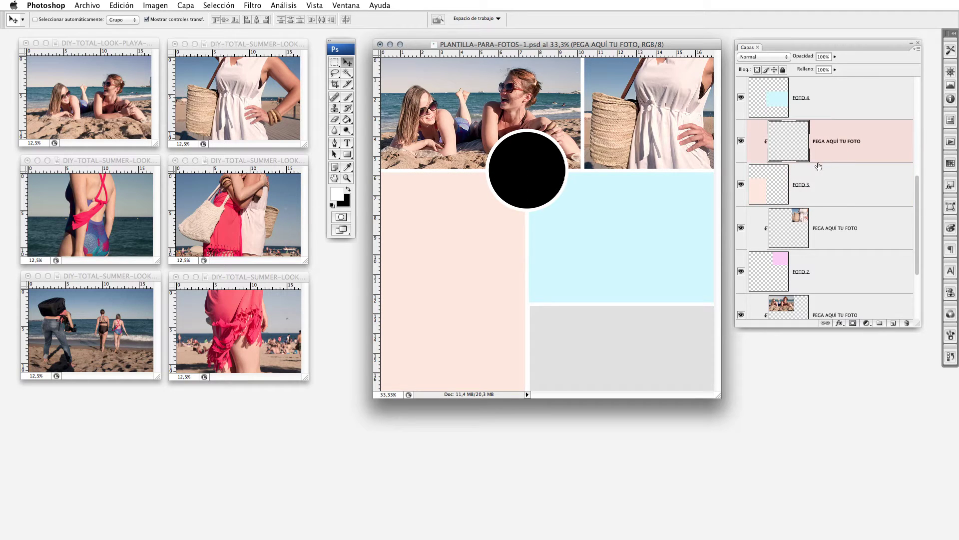
click(110, 162)
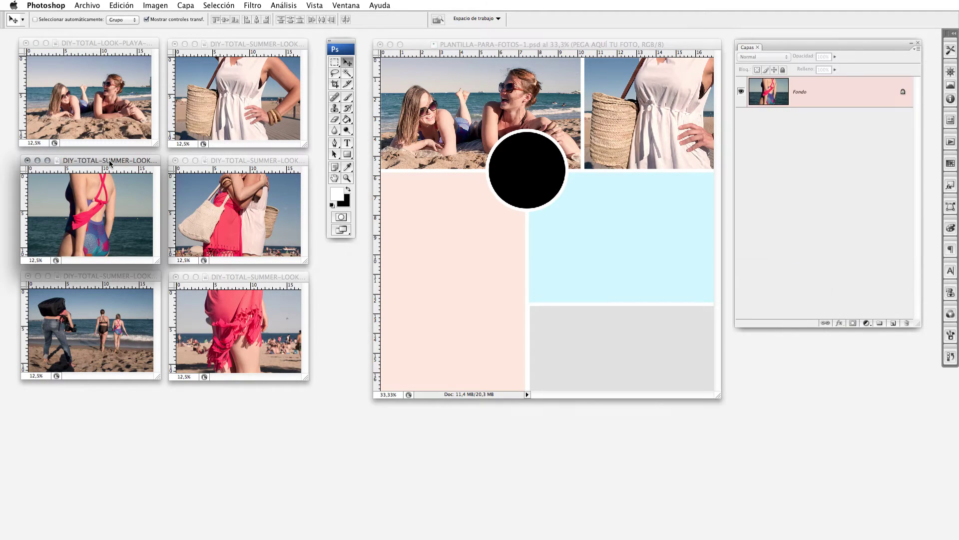
click(217, 6)
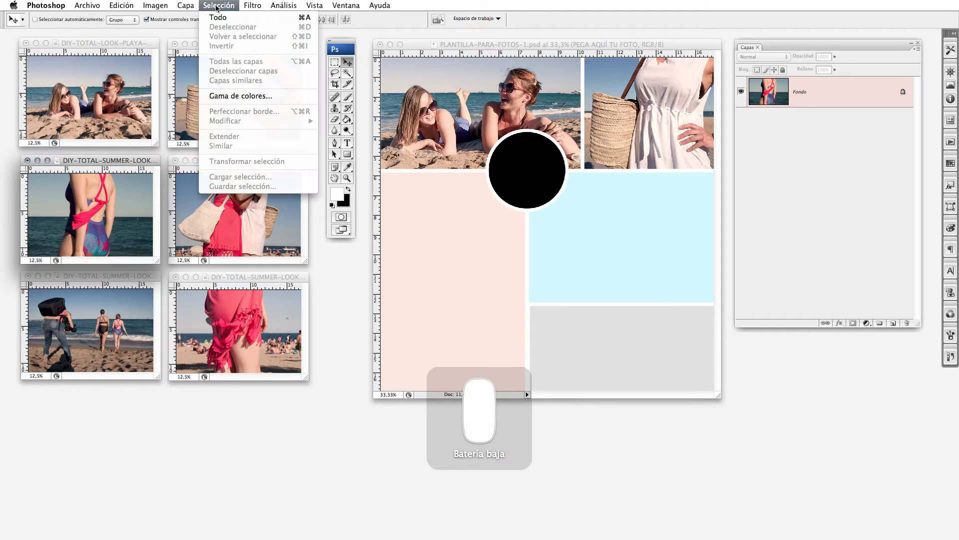
click(220, 17)
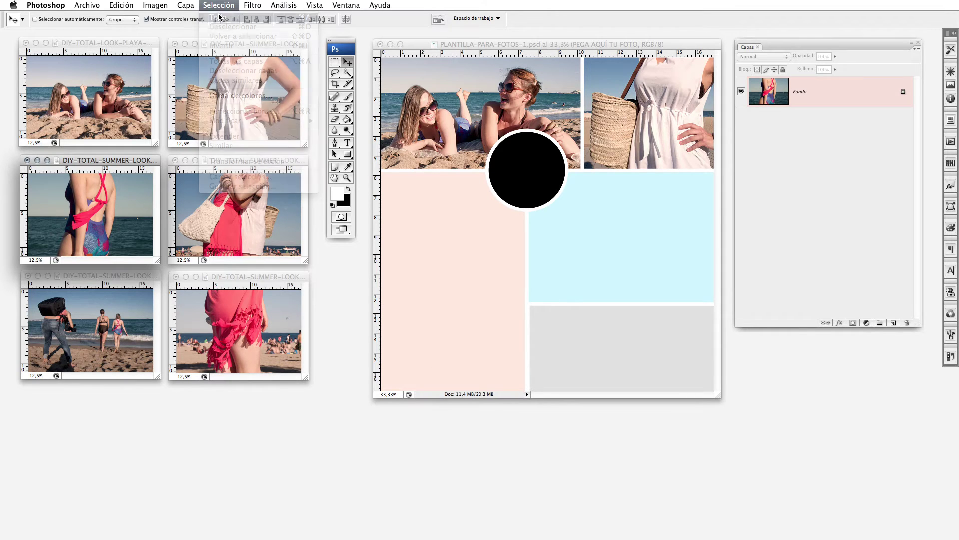
click(128, 6)
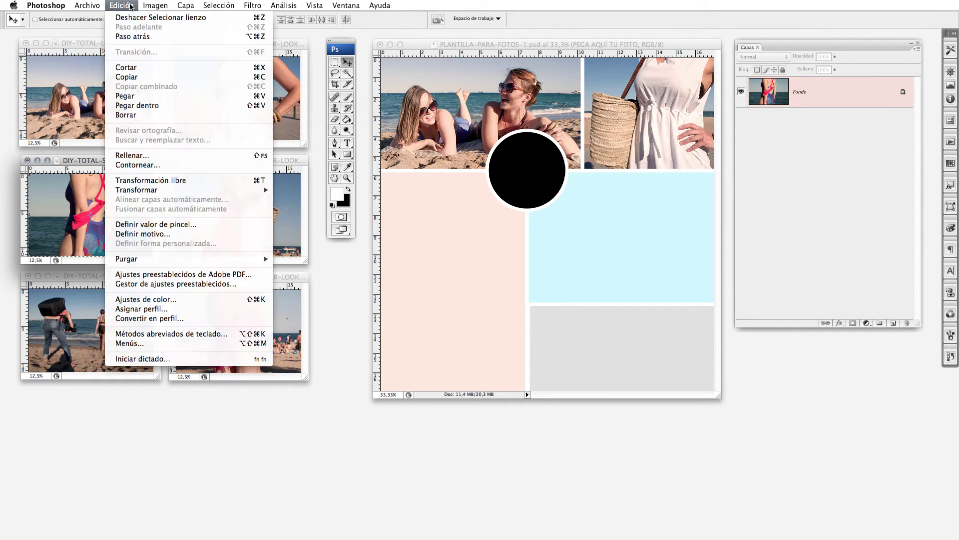
click(142, 77)
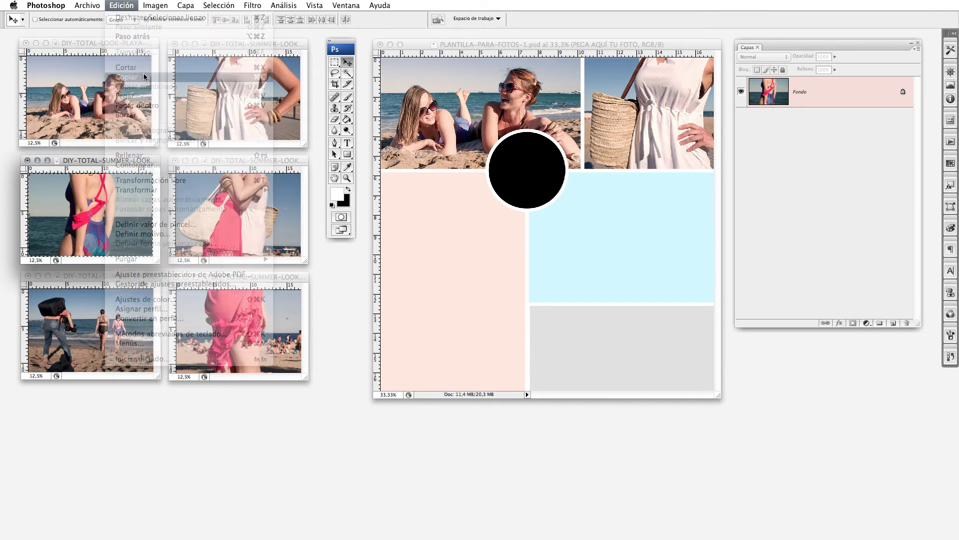
click(445, 45)
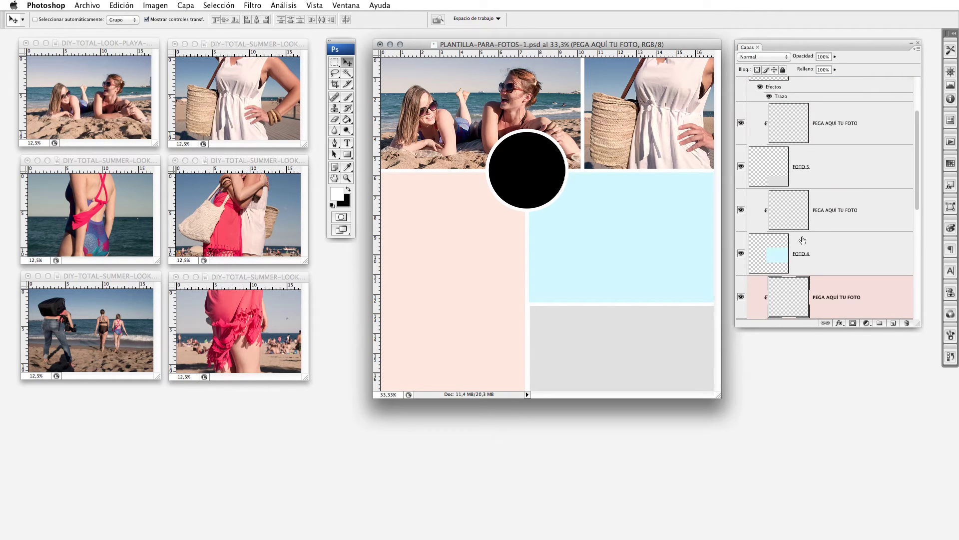
Paste the swimsuit photo and frame the woman's torso in the tall peach left cell.
scroll(799, 190, down, 1)
scroll(799, 189, down, 4)
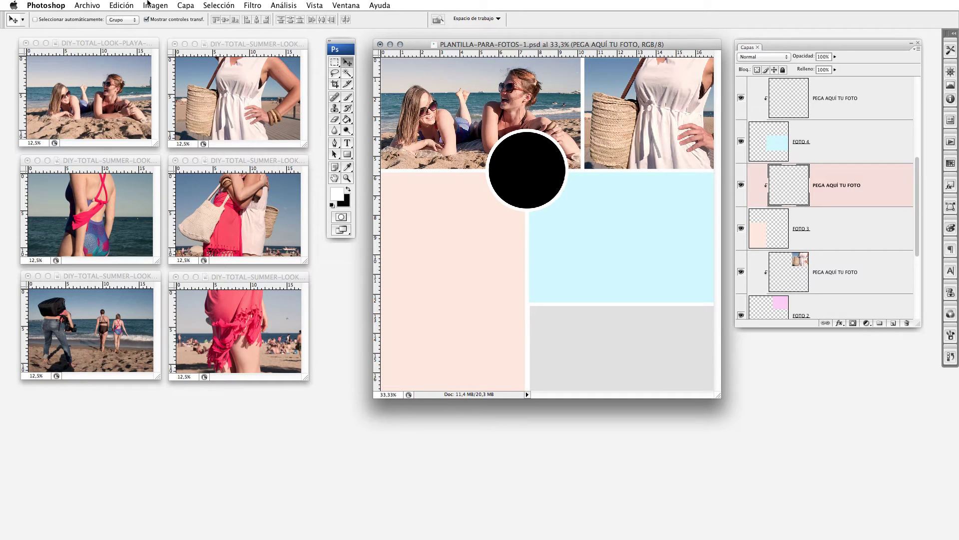
click(120, 6)
click(162, 96)
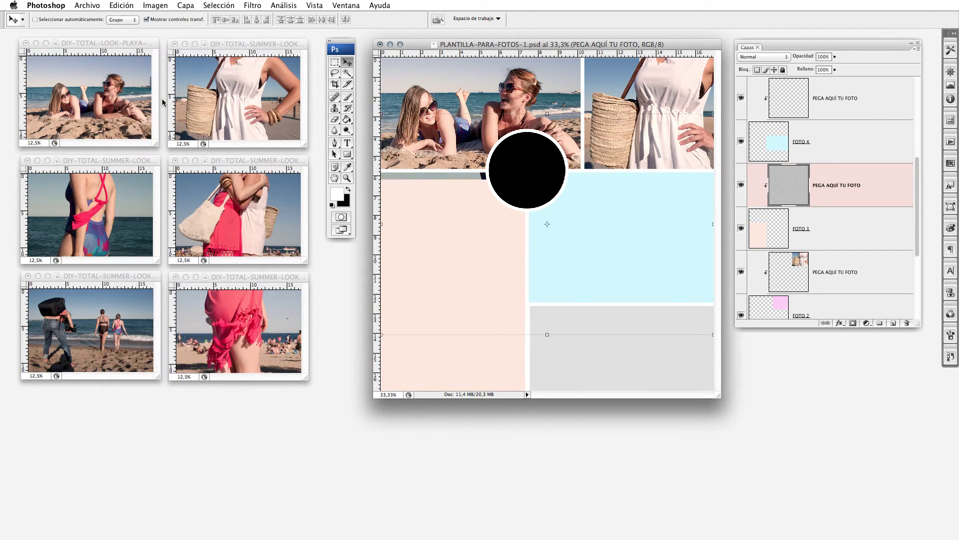
drag(497, 233, 442, 215)
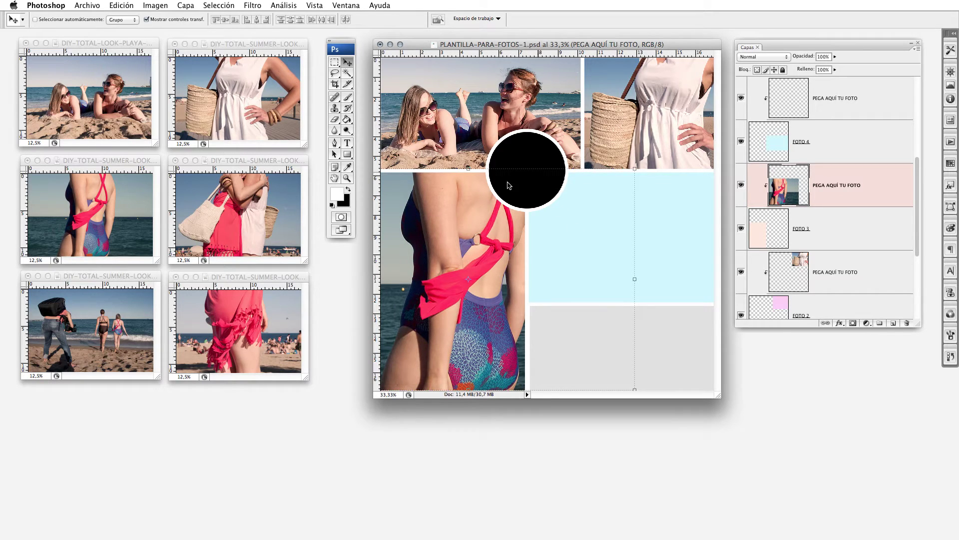
click(829, 143)
Target the placeholder above FOTO 4 and copy the whole pink-dress tote-bag photo.
scroll(841, 149, up, 1)
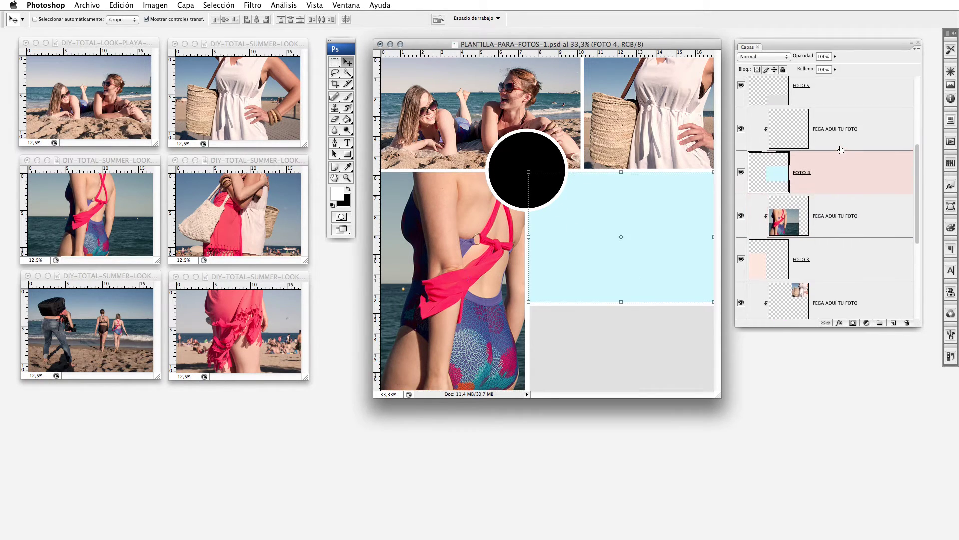
click(840, 136)
click(262, 161)
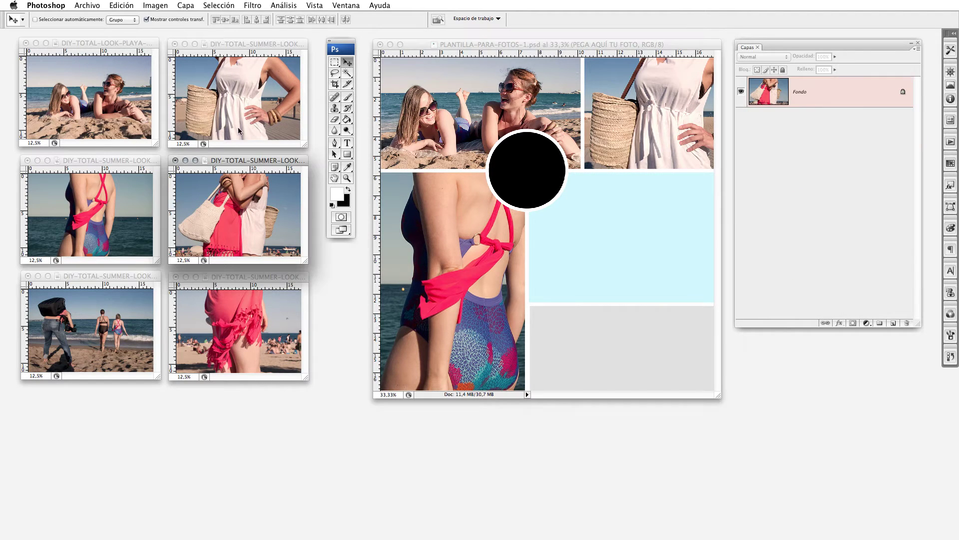
click(224, 8)
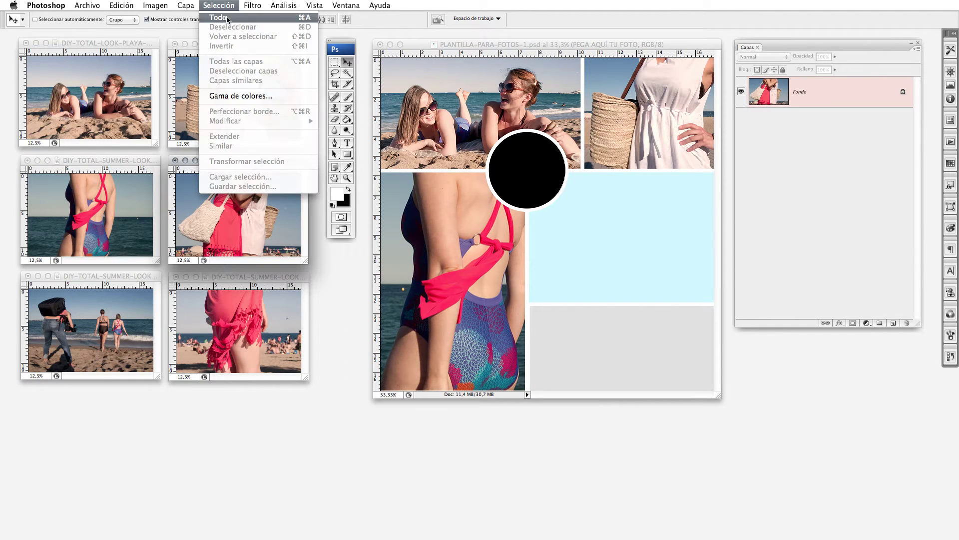
click(122, 5)
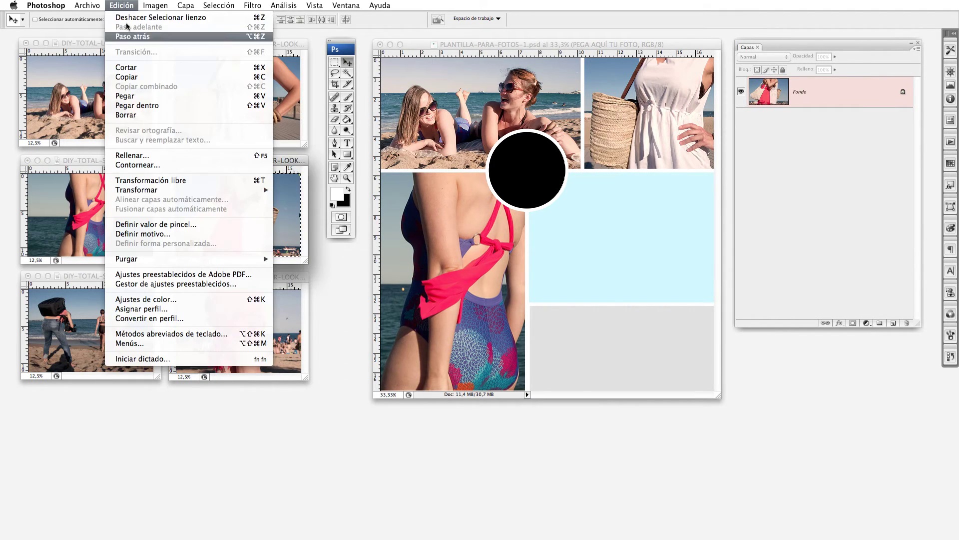
click(127, 77)
click(464, 46)
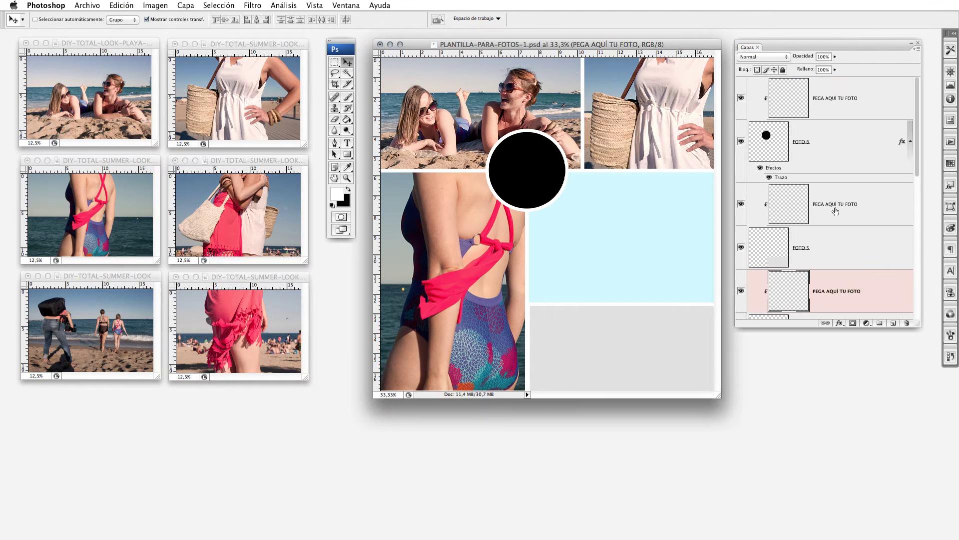
scroll(834, 211, down, 1)
Paste the tote-bag photo, shrink and position it in the light-blue middle-right cell, and commit.
click(122, 6)
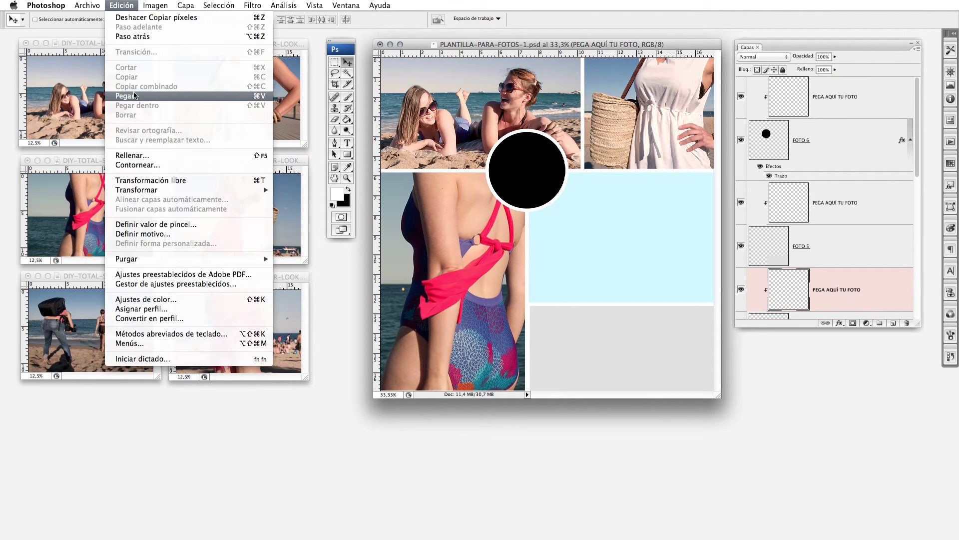
click(134, 96)
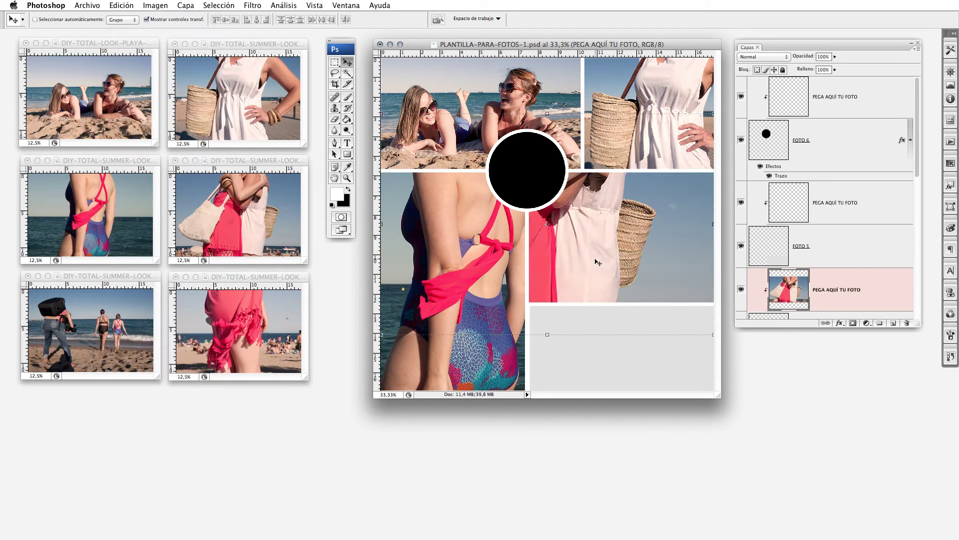
drag(597, 262, 636, 269)
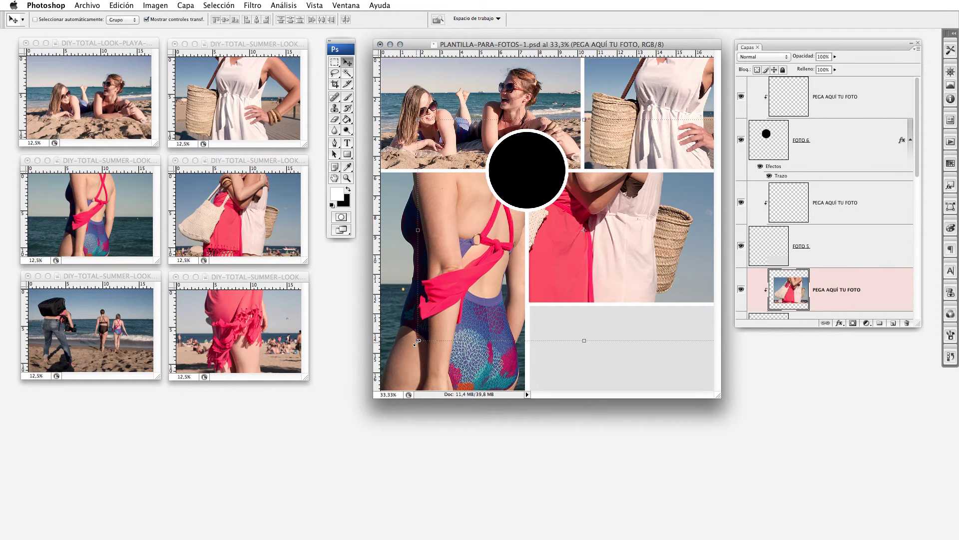
drag(417, 342, 507, 287)
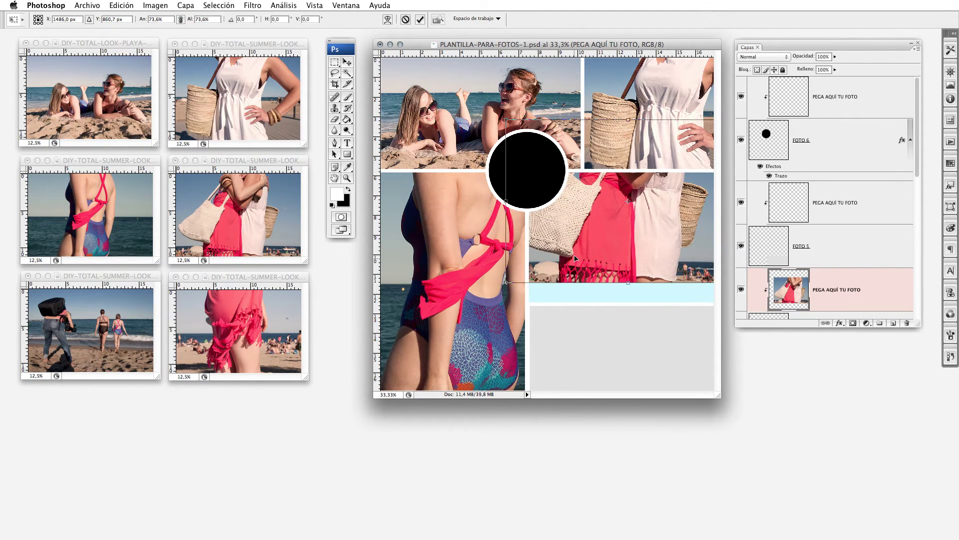
drag(575, 258, 584, 286)
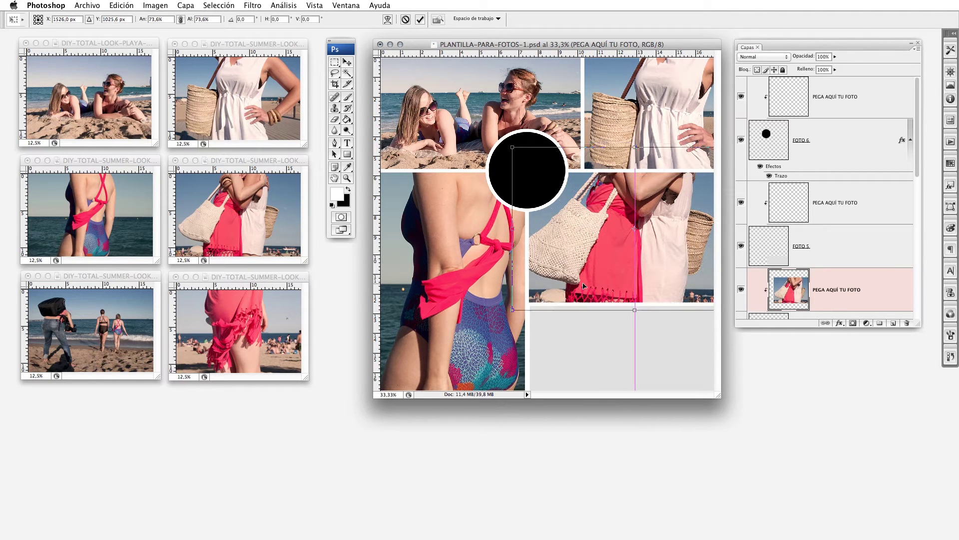
drag(513, 311, 528, 301)
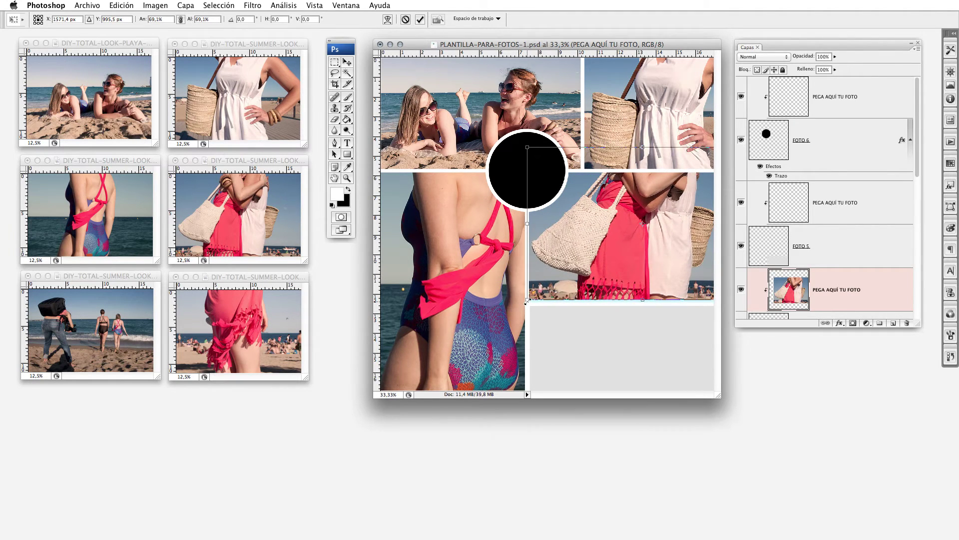
drag(561, 264, 558, 276)
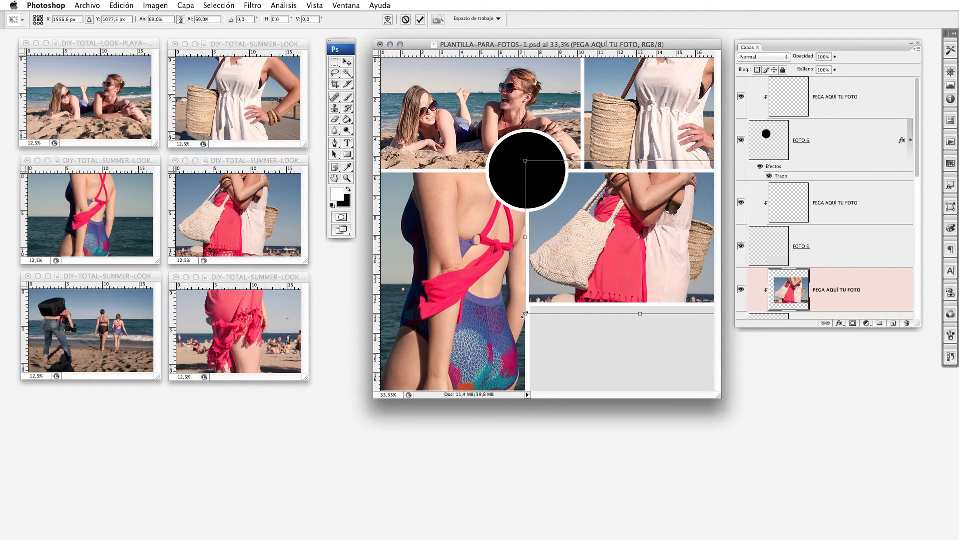
drag(524, 314, 527, 310)
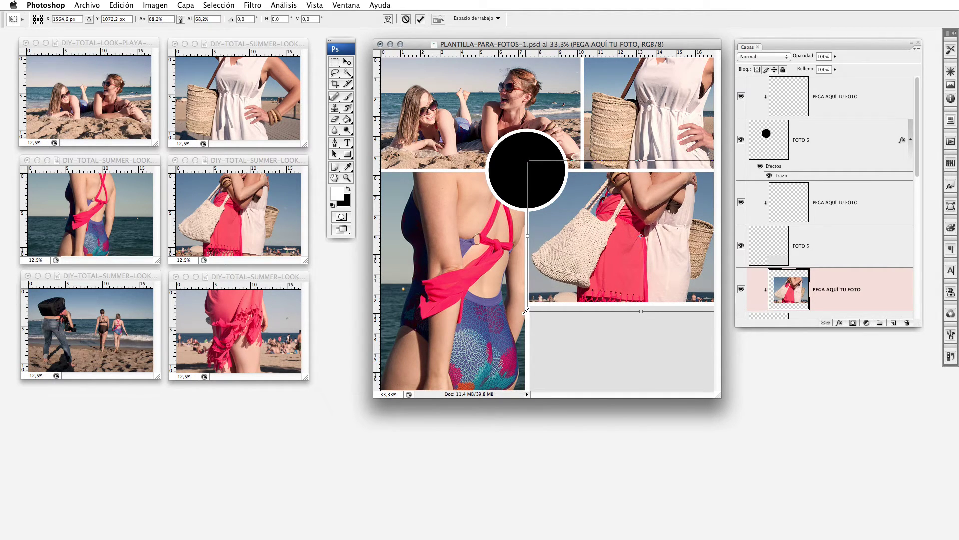
drag(596, 261, 593, 269)
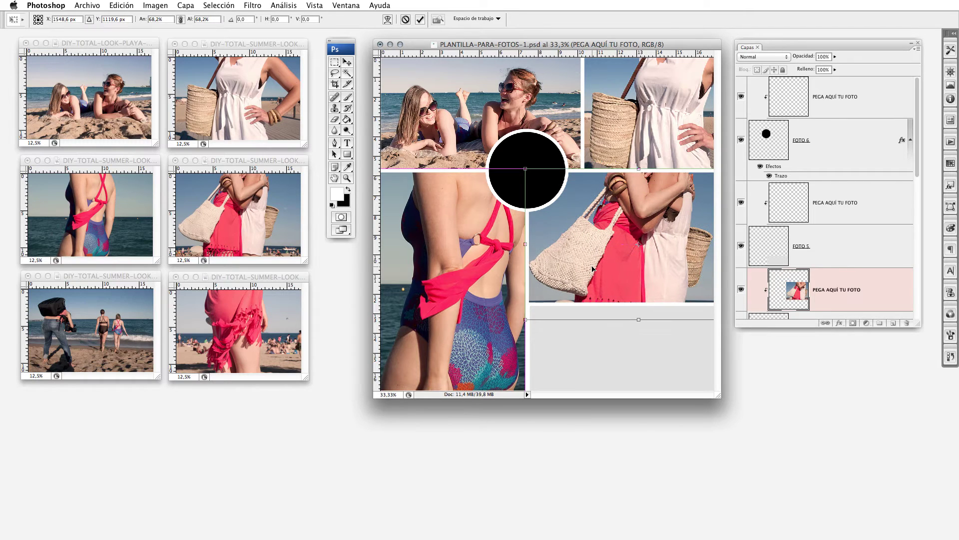
drag(526, 318, 530, 315)
drag(576, 246, 575, 248)
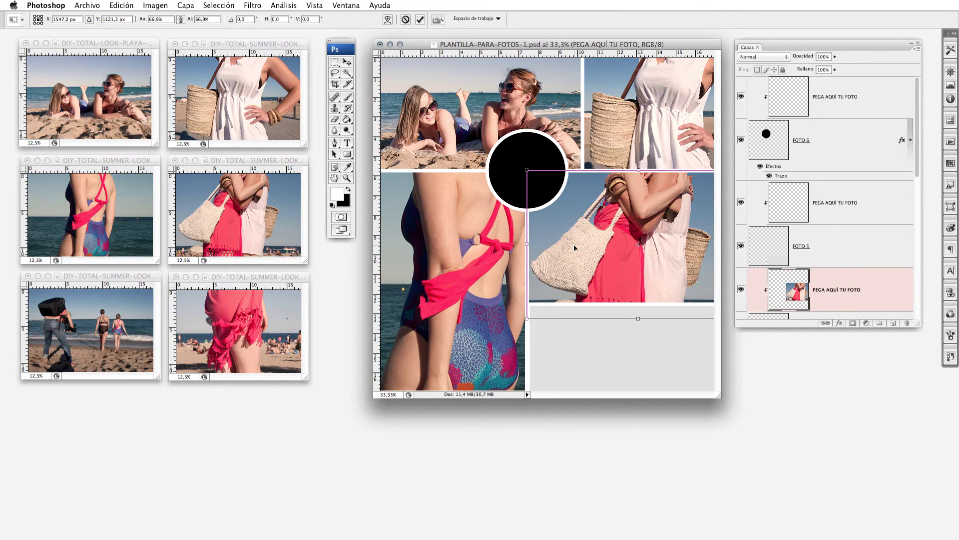
click(420, 20)
Copy the whole photo of two women facing the sea and return to the template.
click(843, 246)
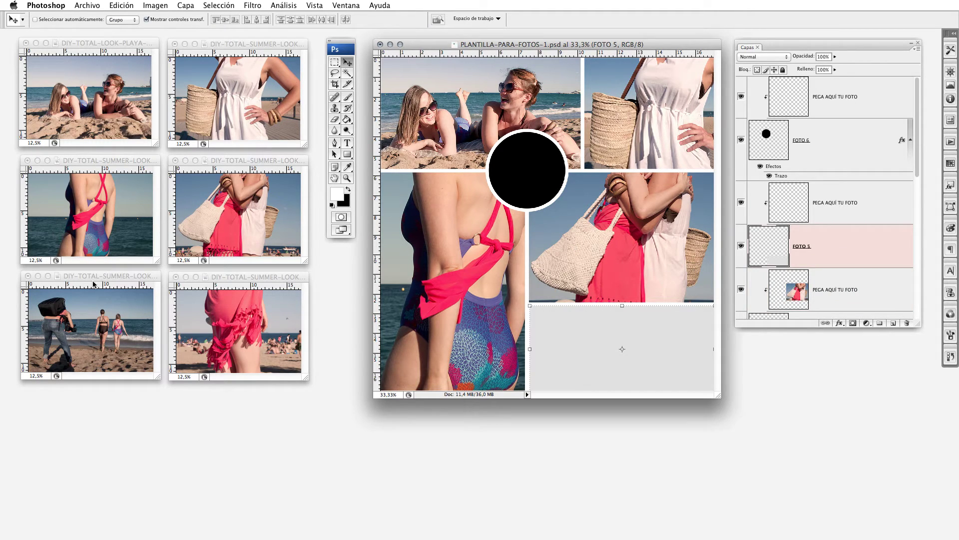
click(111, 283)
click(205, 6)
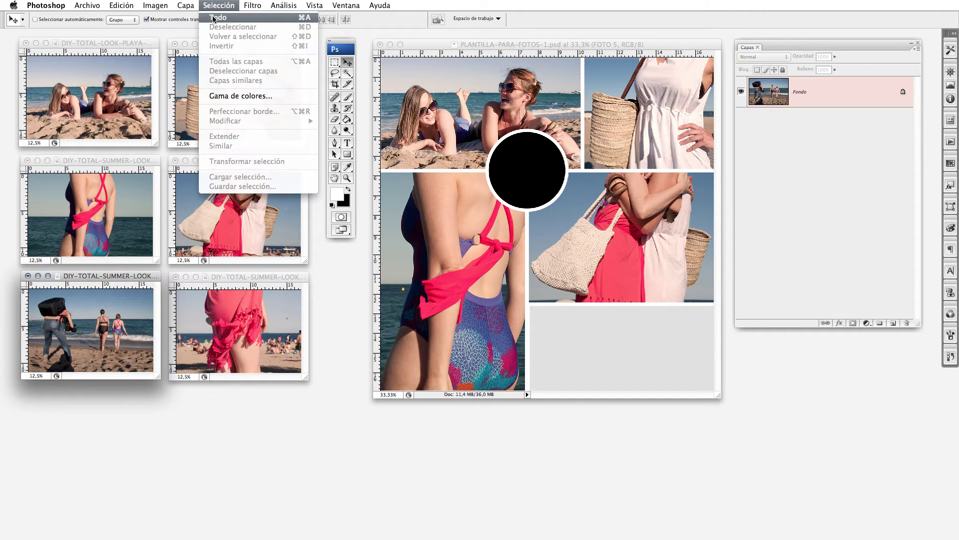
click(121, 5)
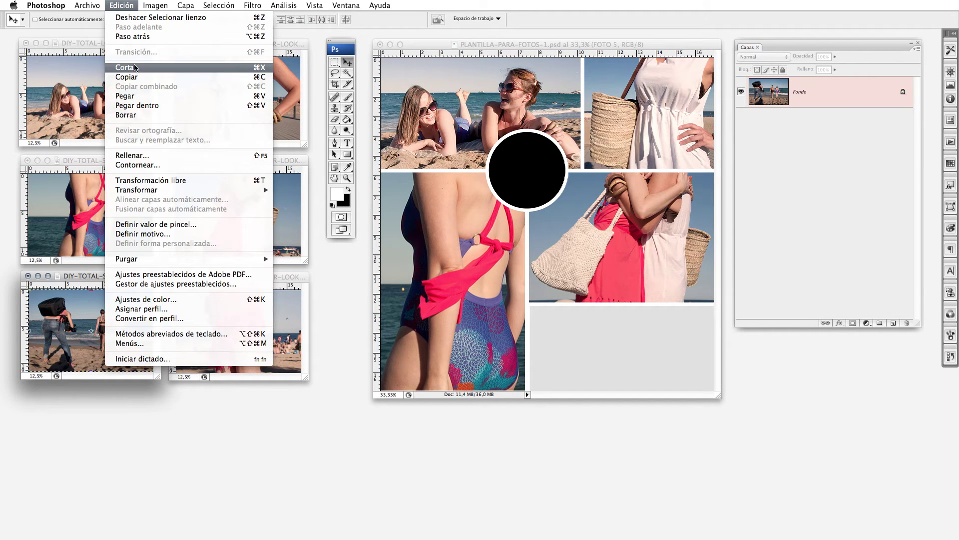
click(127, 77)
click(552, 50)
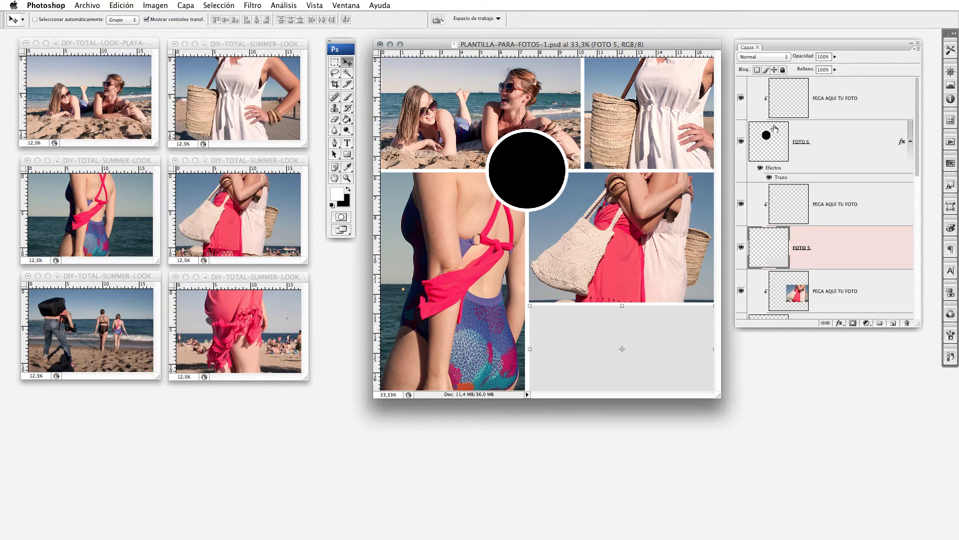
Select the placeholder layer above FOTO 5 and paste the beach photo into it.
click(118, 6)
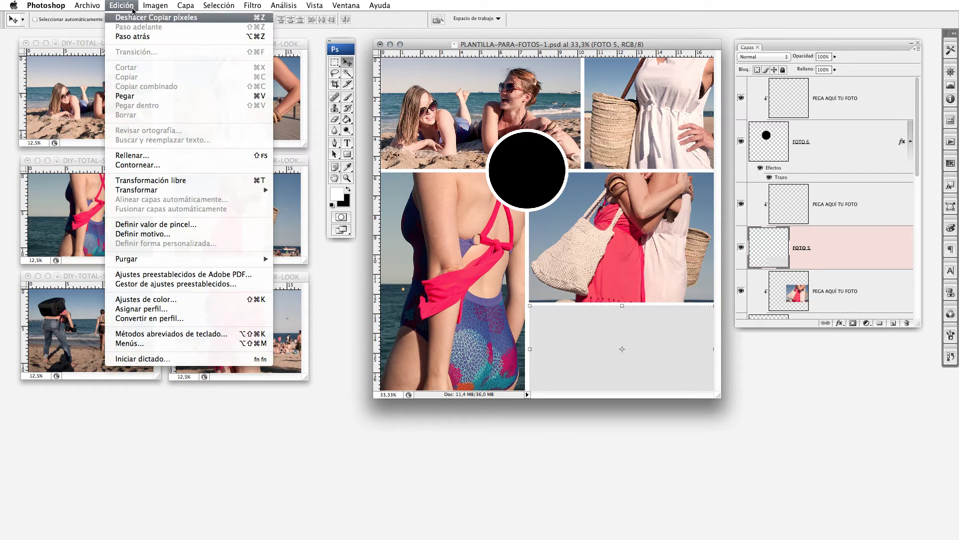
click(817, 257)
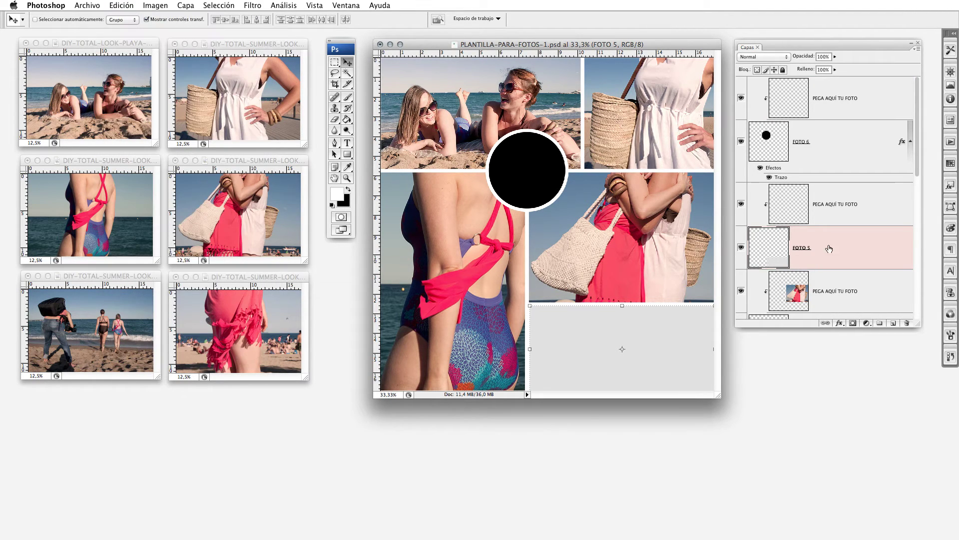
click(836, 210)
click(122, 9)
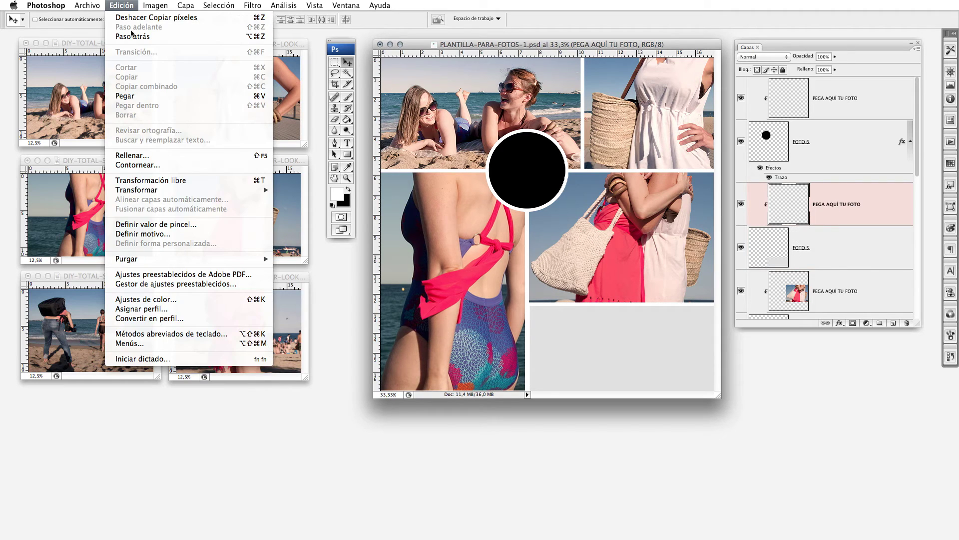
click(125, 100)
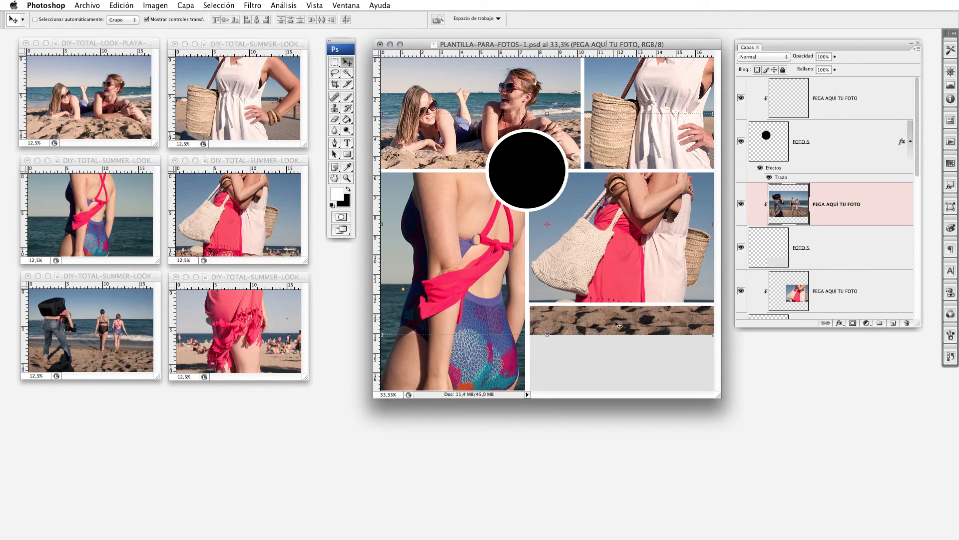
Drag the beach photo so the sea and two women fill the bottom-right cell.
drag(618, 325, 591, 336)
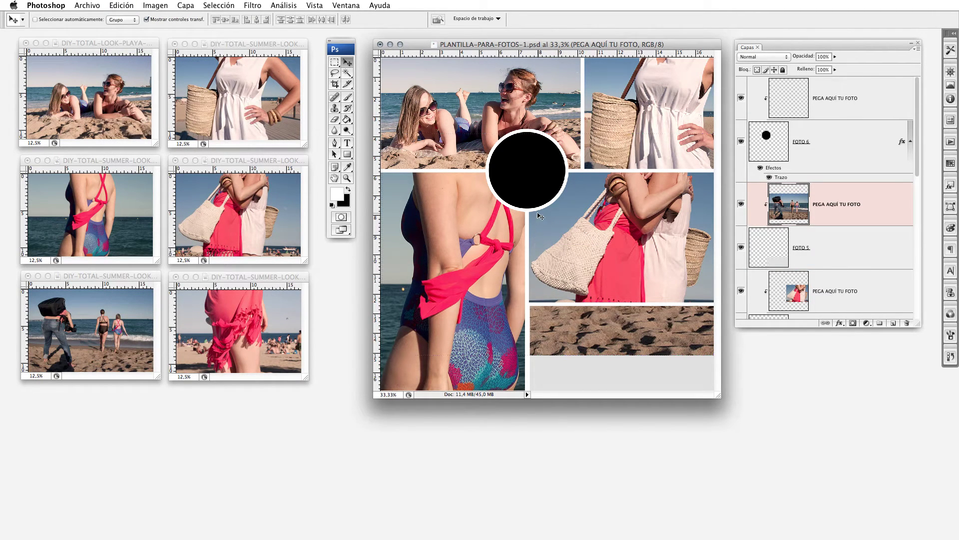
mouse_move(541, 216)
mouse_down()
mouse_move(575, 357)
mouse_move(560, 363)
mouse_up()
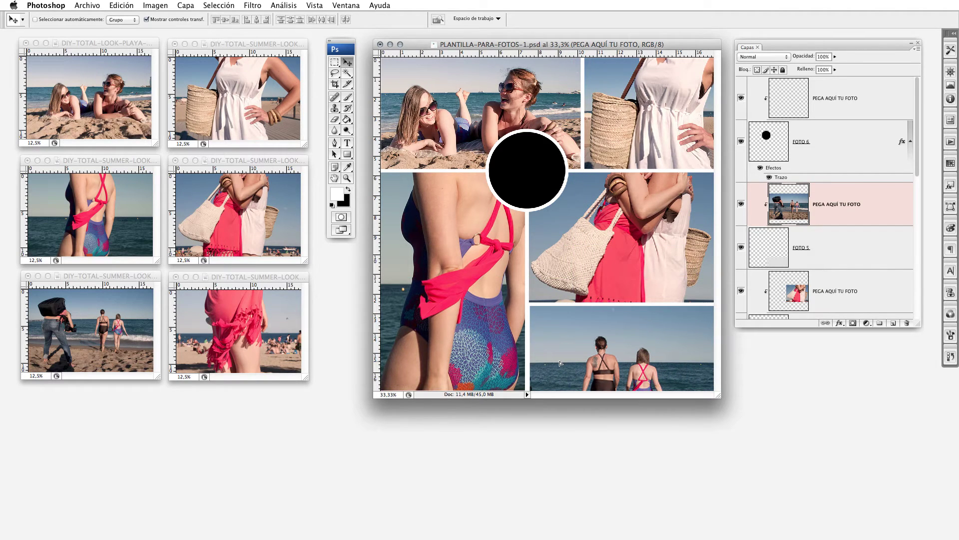
drag(560, 363, 561, 364)
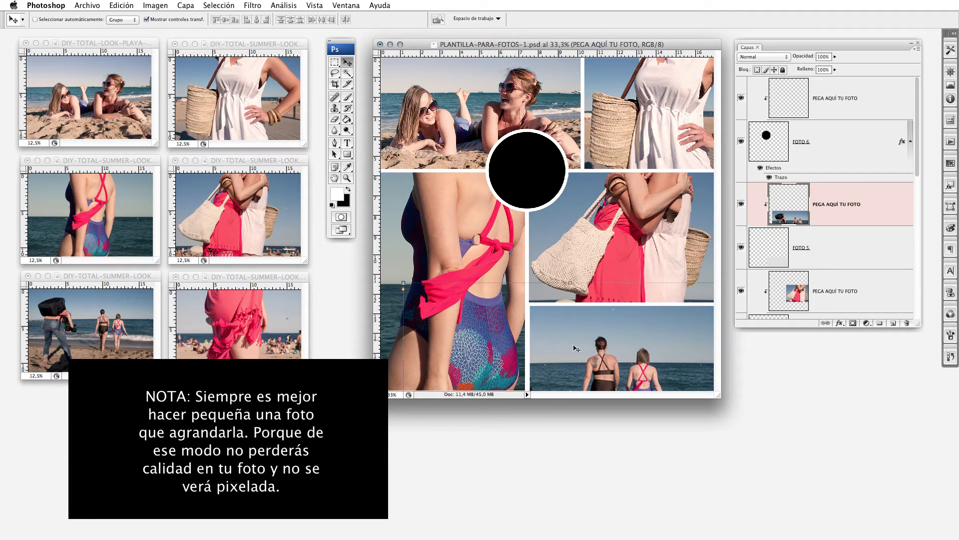
drag(565, 332, 569, 335)
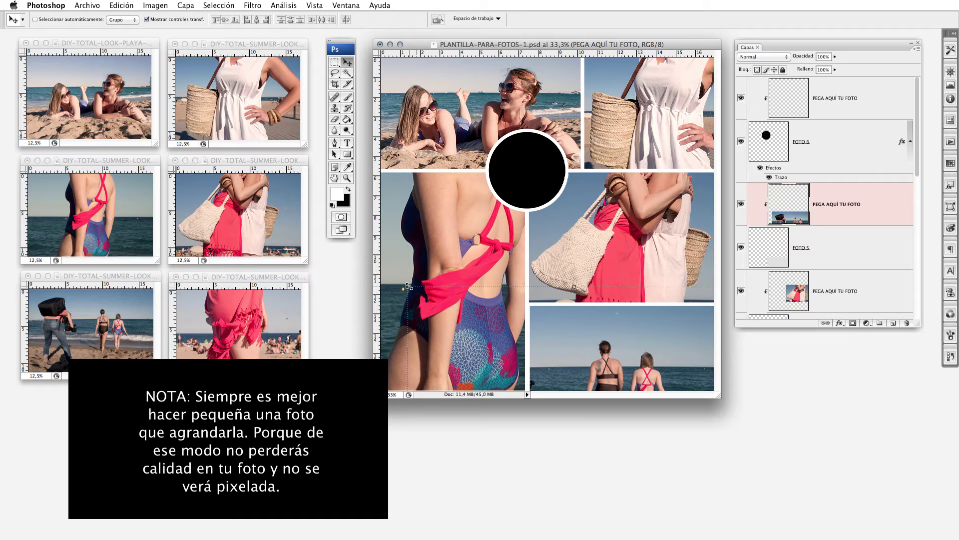
mouse_move(408, 286)
mouse_down()
mouse_move(459, 297)
mouse_move(316, 207)
mouse_up()
key(Escape)
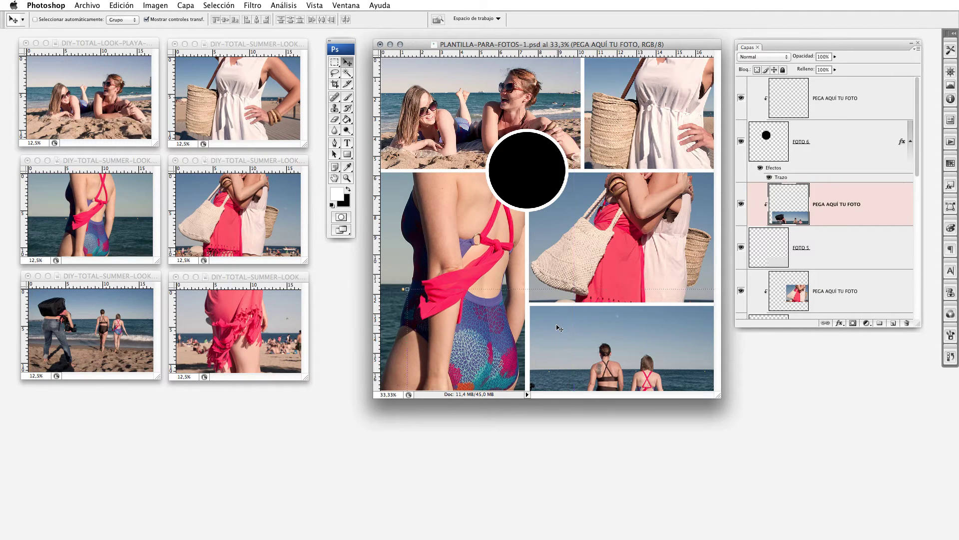
drag(566, 328, 562, 326)
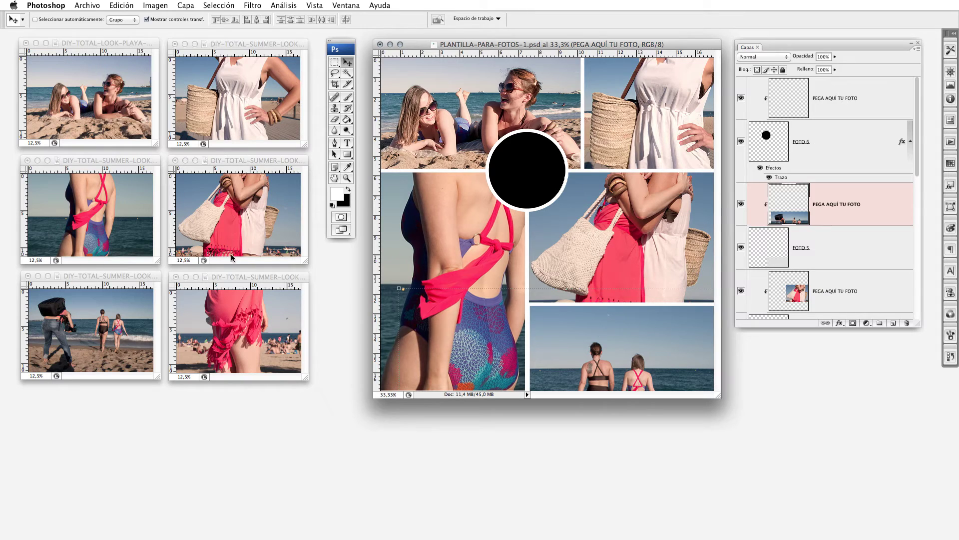
Select all of the pink sarong photo and copy it.
click(250, 281)
click(207, 5)
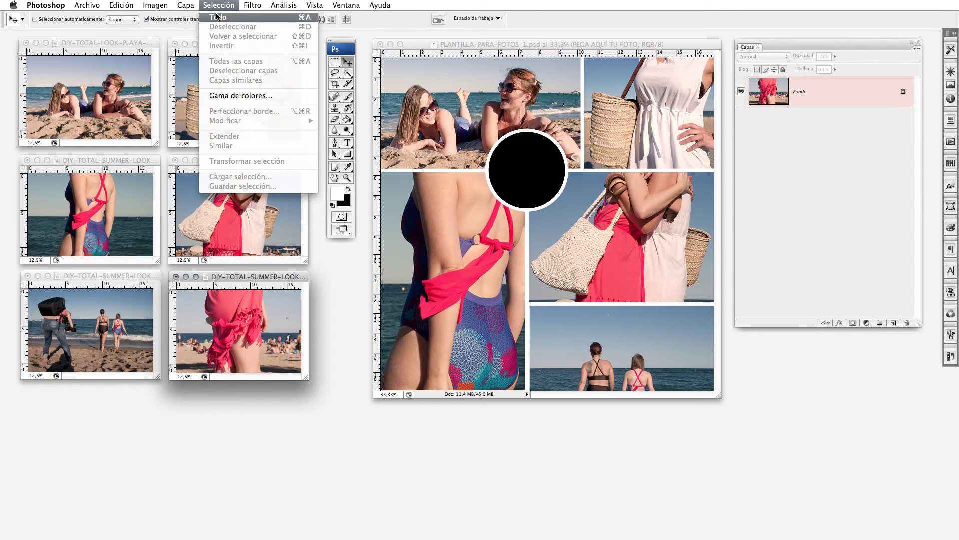
click(218, 17)
click(121, 5)
click(139, 77)
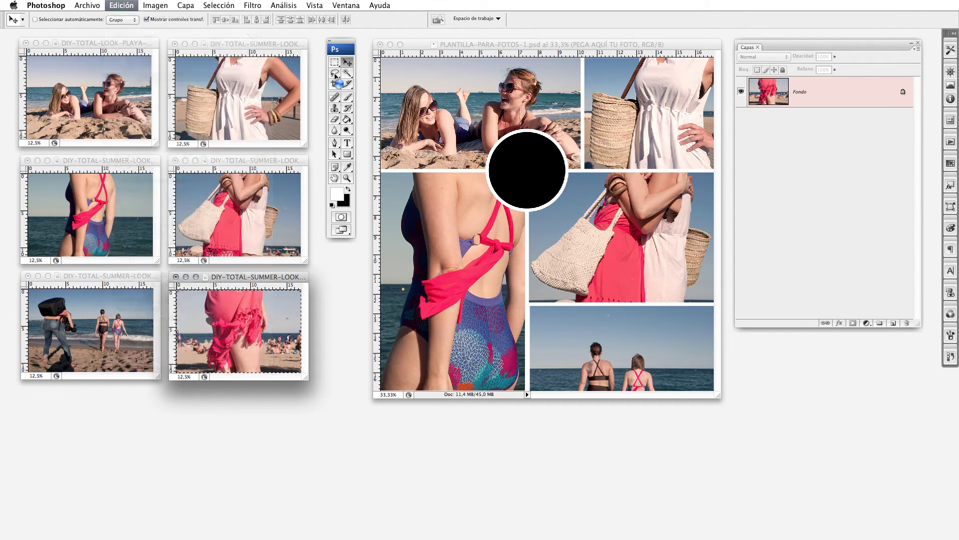
Paste the sarong photo onto the top placeholder layer and scale it down inside the circle.
click(480, 45)
click(829, 100)
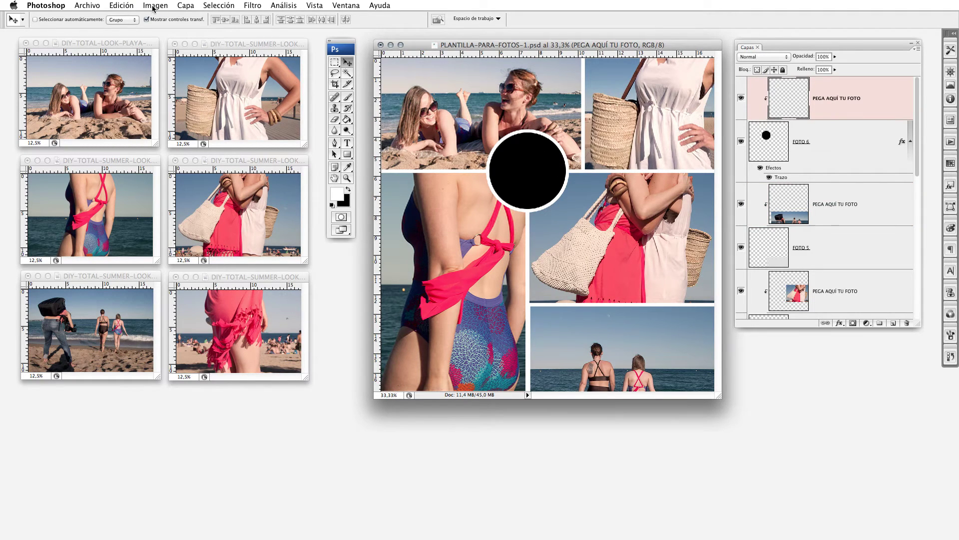
click(121, 5)
click(138, 93)
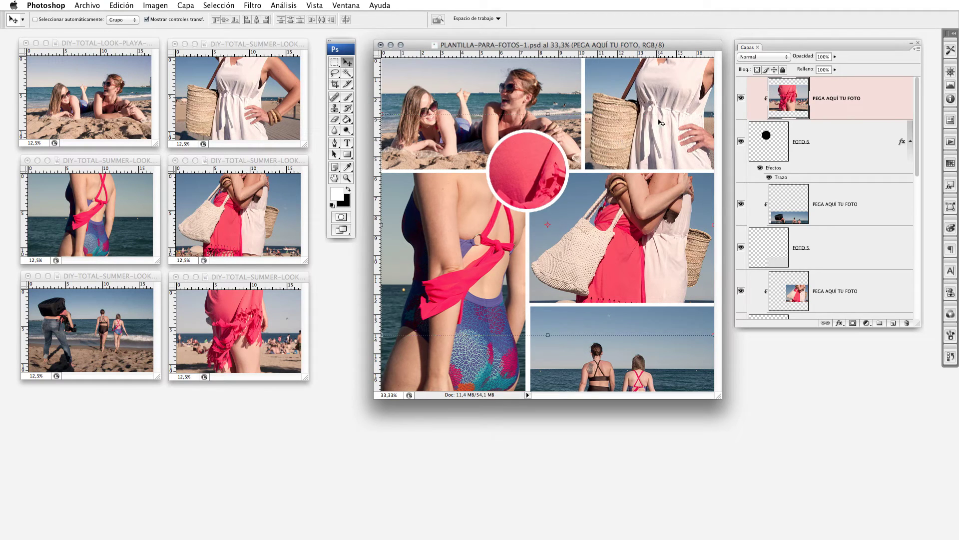
drag(658, 135, 621, 134)
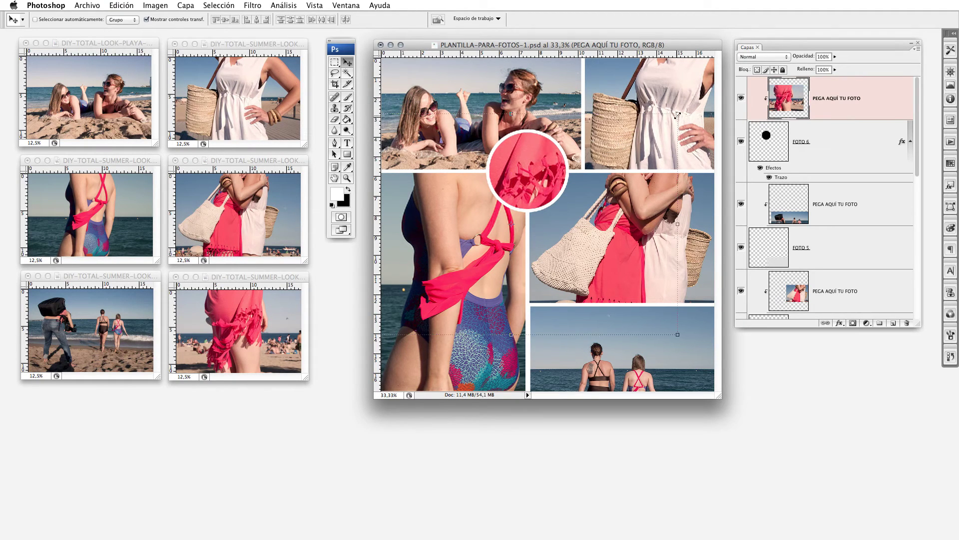
mouse_move(678, 115)
mouse_down()
mouse_move(568, 186)
mouse_move(606, 123)
mouse_up()
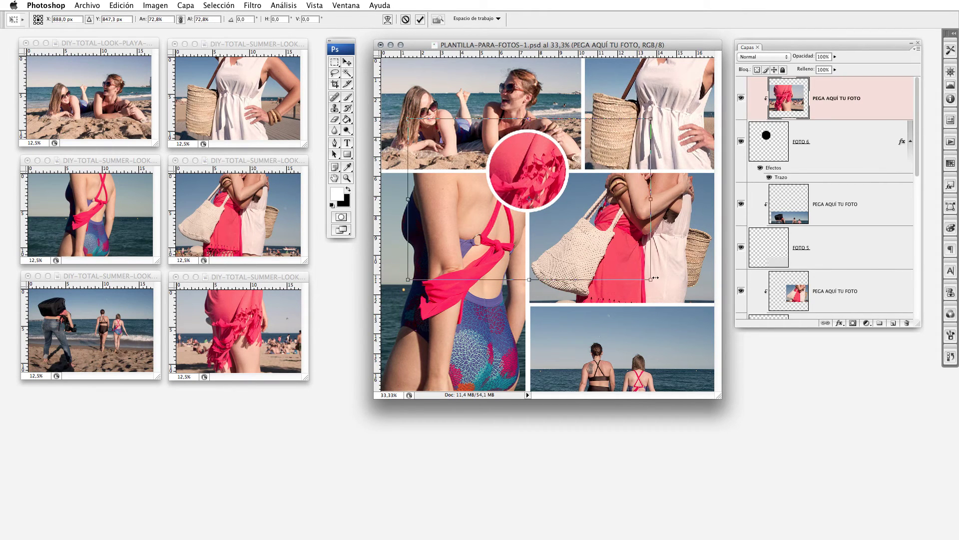
drag(656, 277, 575, 229)
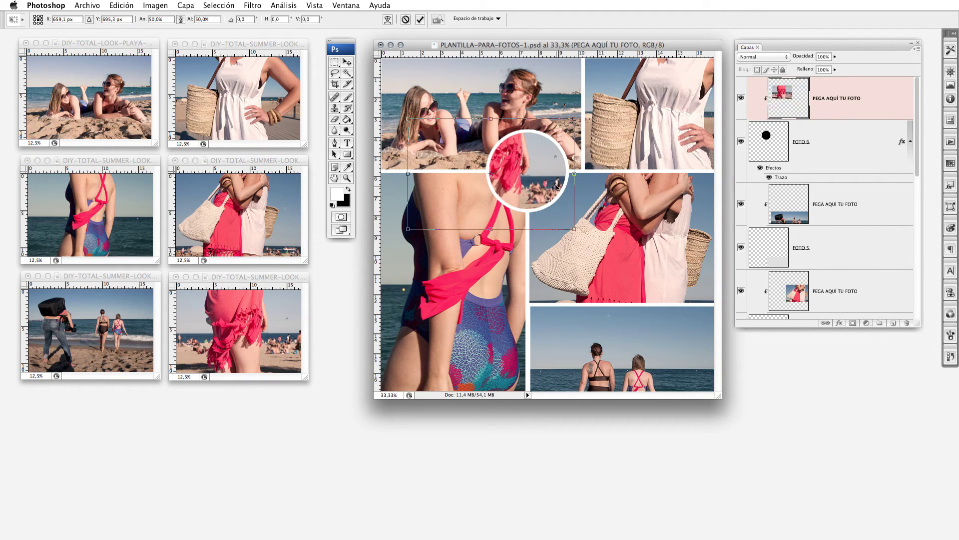
drag(557, 187, 604, 196)
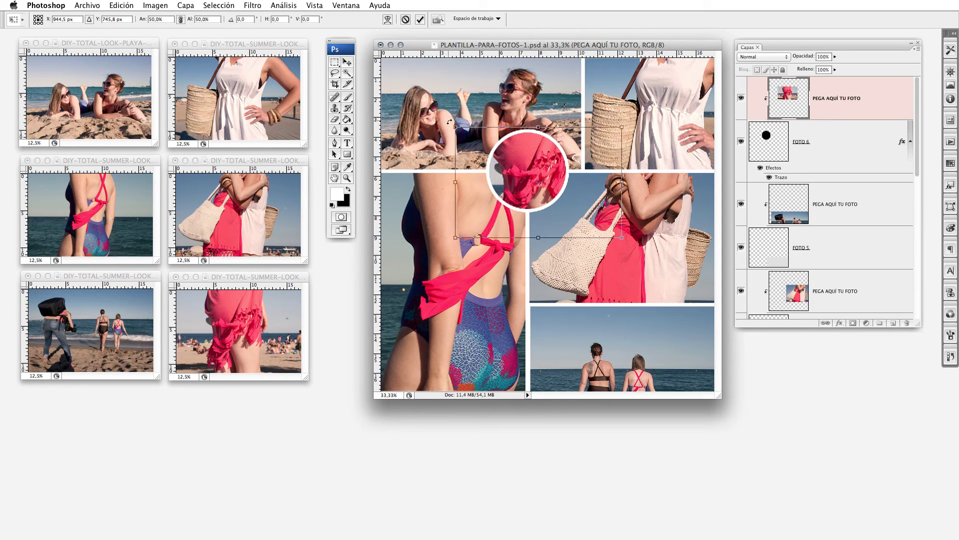
drag(453, 125, 488, 142)
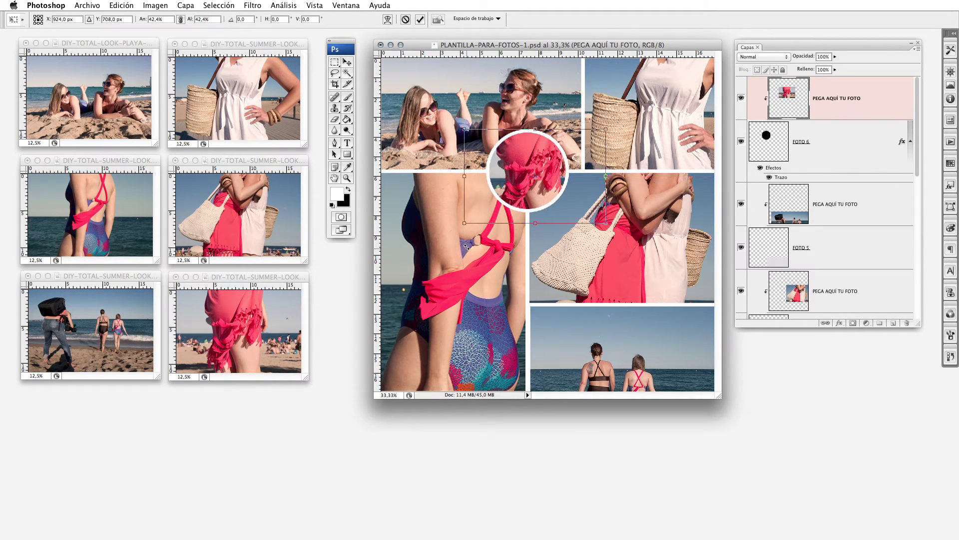
drag(464, 225, 505, 192)
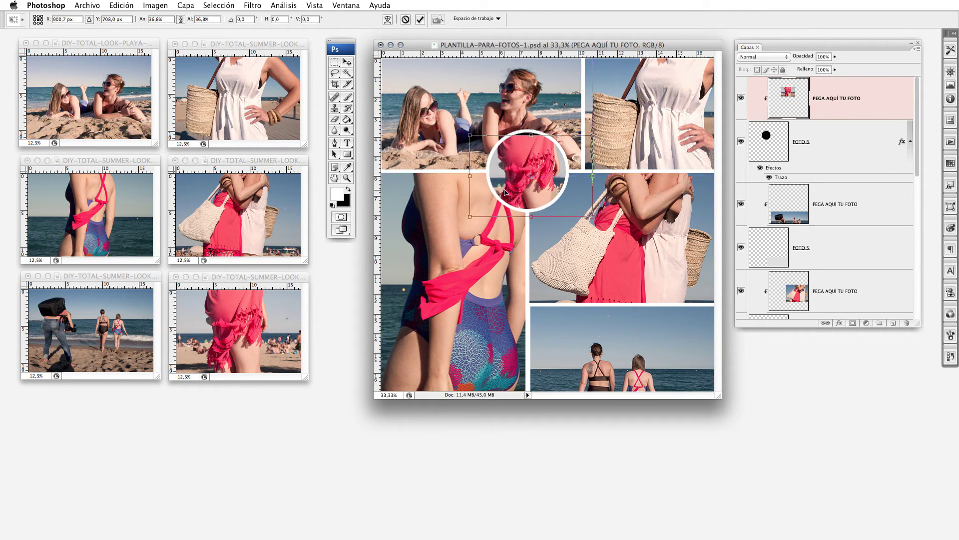
Rescale the photo to about half size so pink fabric fills the circle, and commit.
key(Escape)
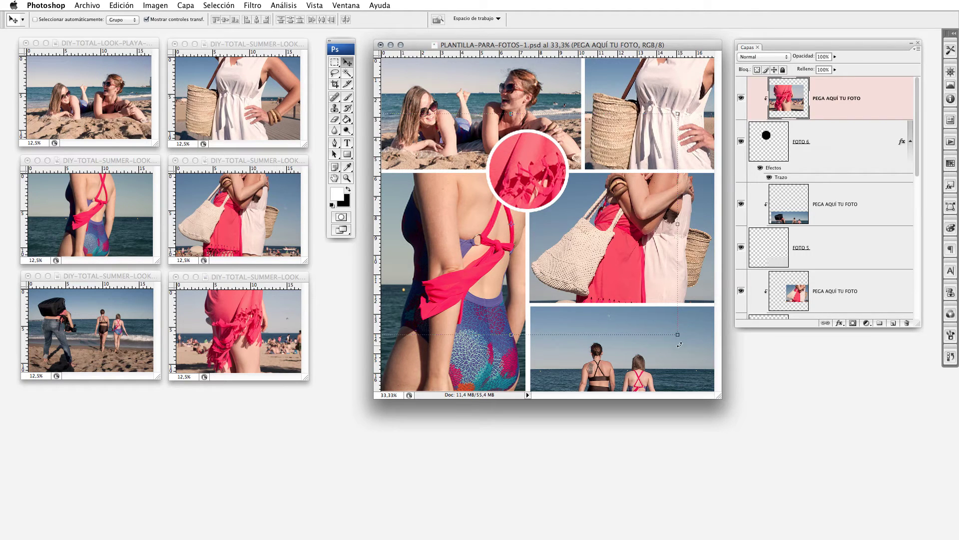
drag(680, 334, 574, 213)
drag(470, 165, 553, 166)
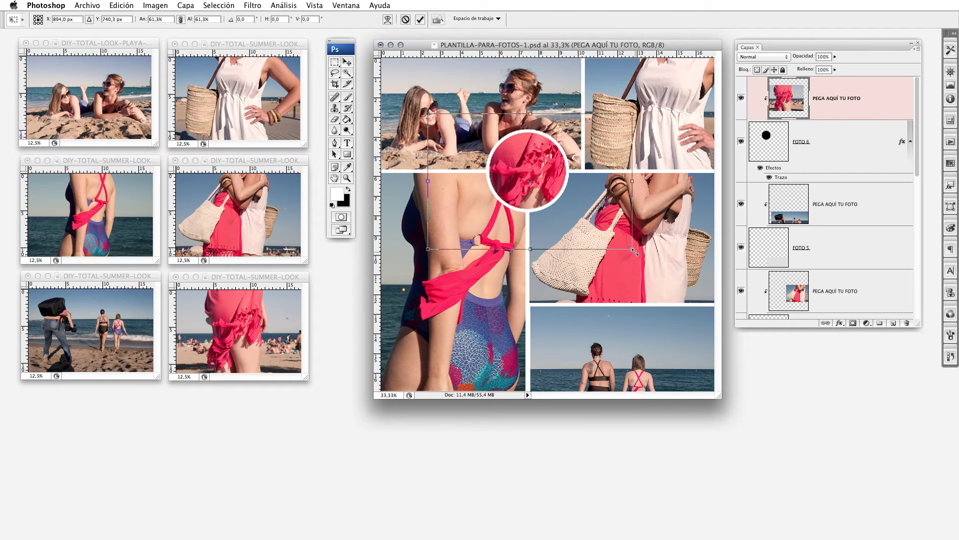
drag(634, 251, 613, 233)
drag(529, 167, 547, 179)
drag(613, 236, 600, 228)
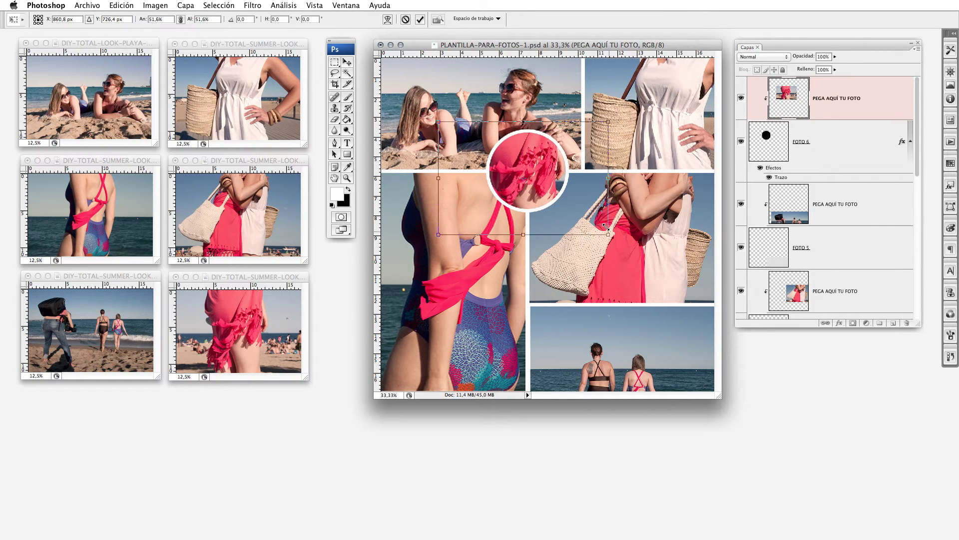
drag(547, 182, 553, 178)
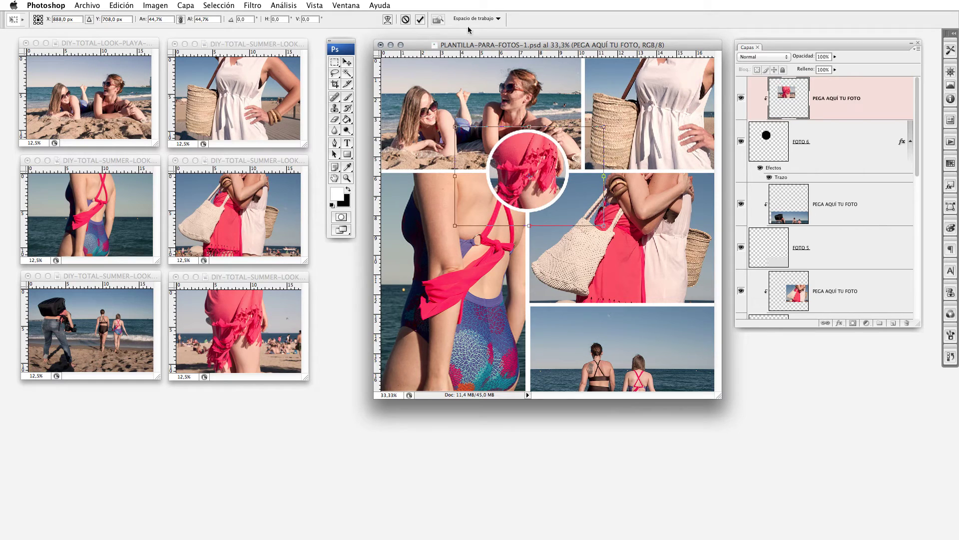
click(420, 20)
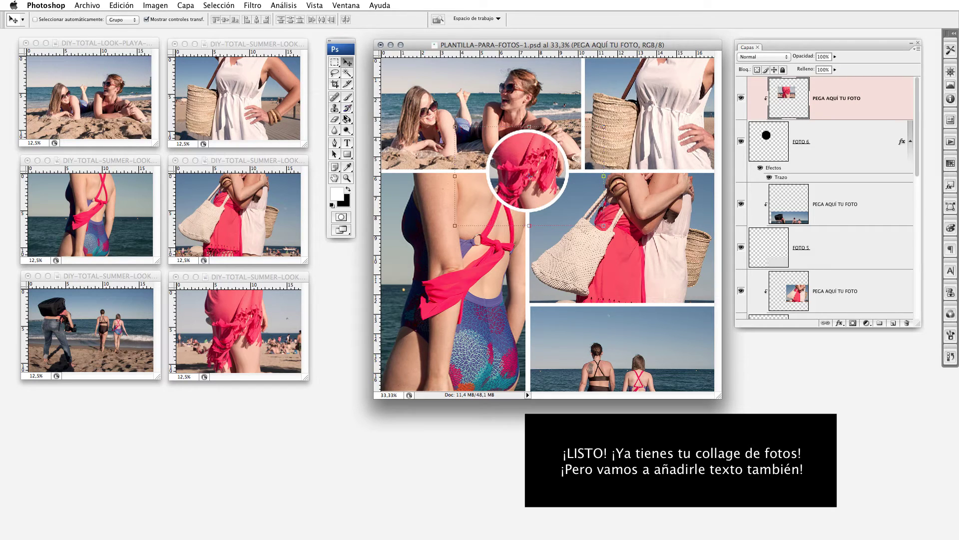
Select the top PEGA AQUÍ TU FOTO layer and add empty layer Capa 1 above it.
scroll(862, 319, down, 10)
click(855, 301)
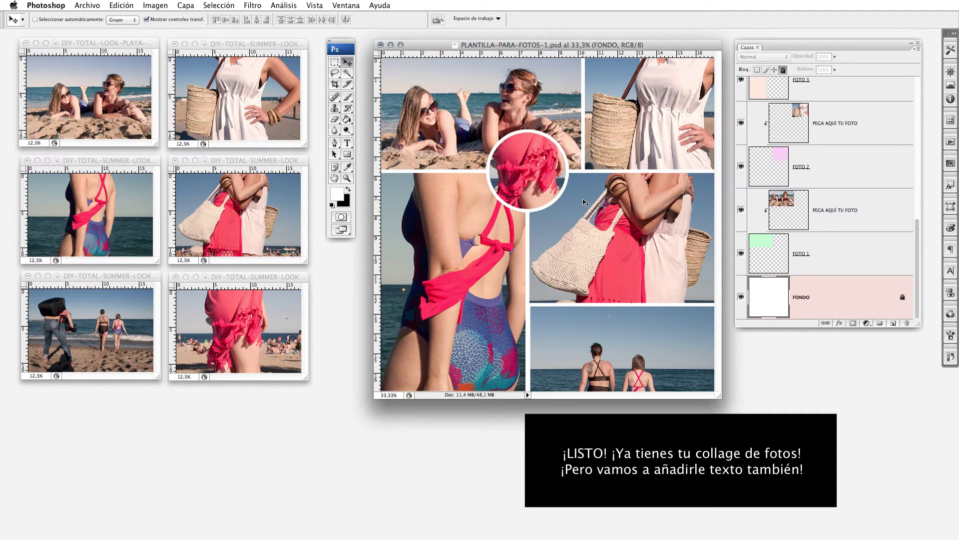
scroll(855, 233, up, 3)
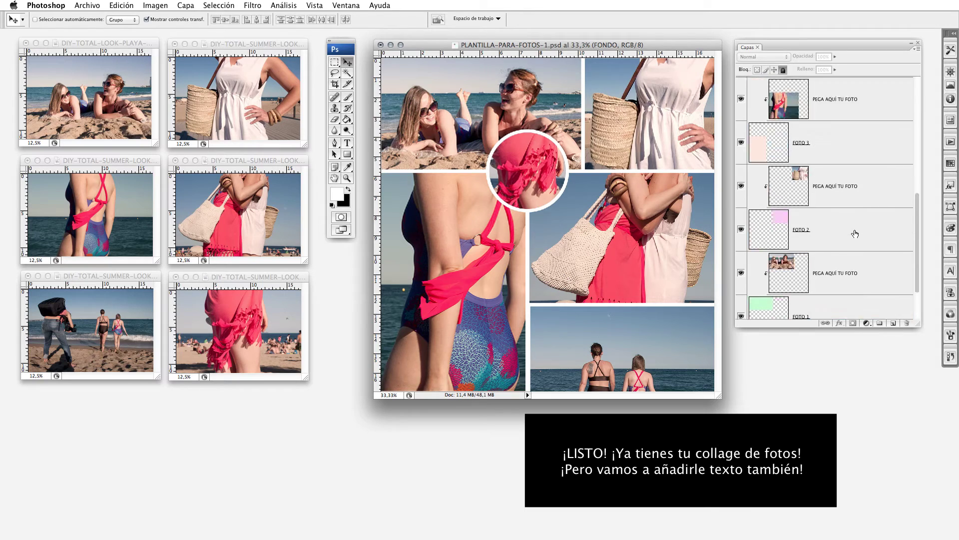
scroll(855, 234, up, 3)
scroll(855, 233, up, 3)
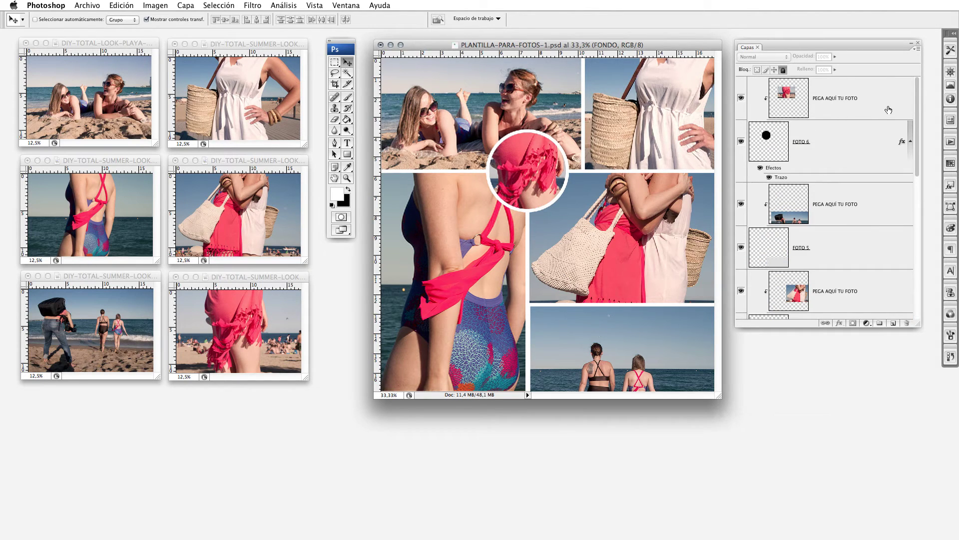
click(888, 110)
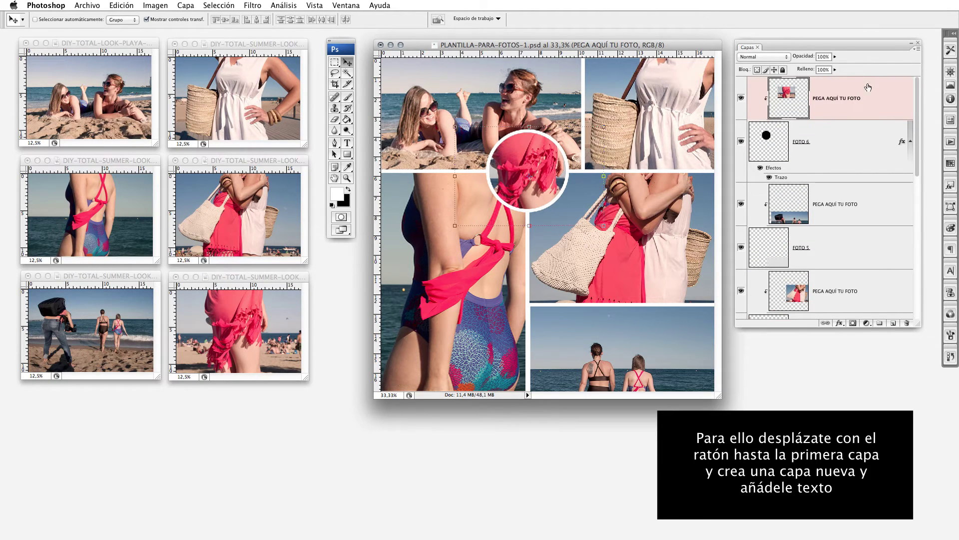
click(893, 324)
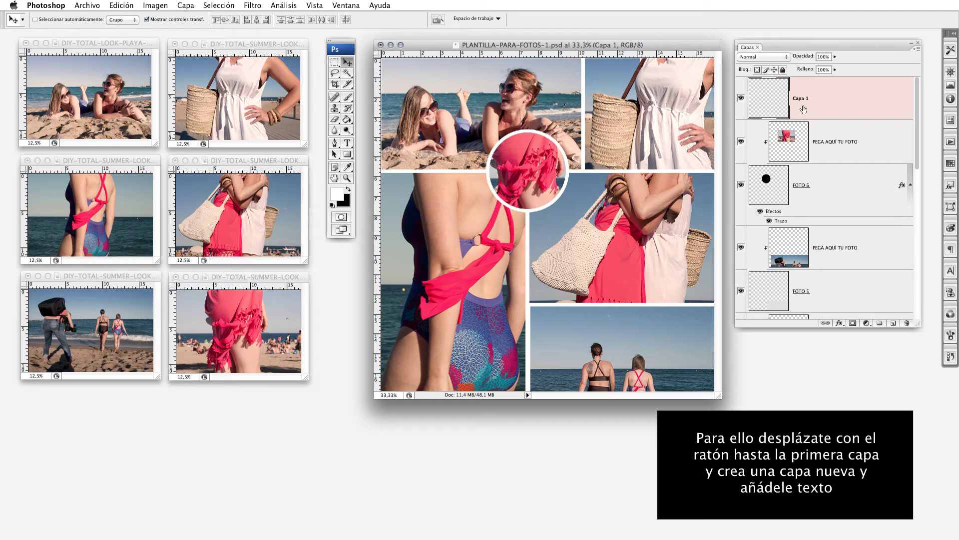
Start a text box on the pink dress photo and dock the Character panel under Layers.
click(346, 143)
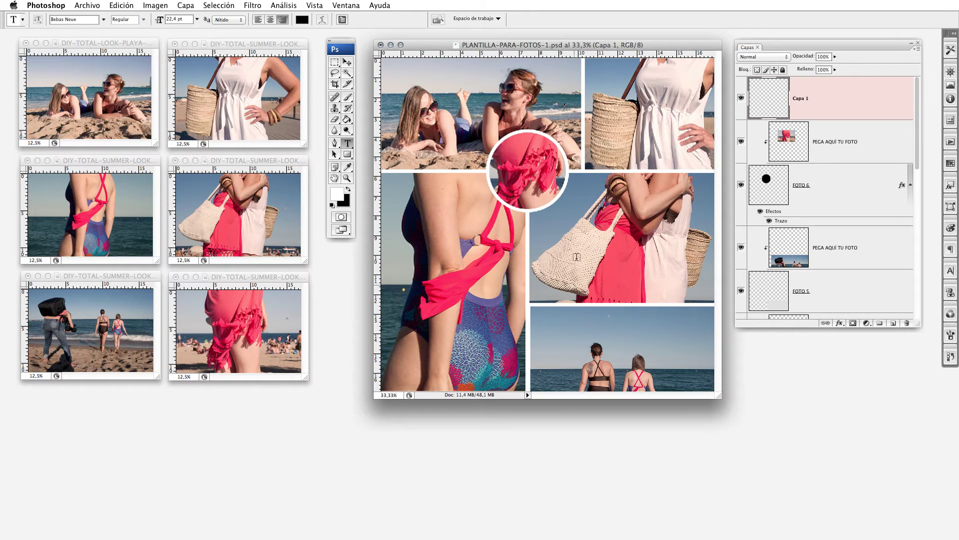
click(619, 231)
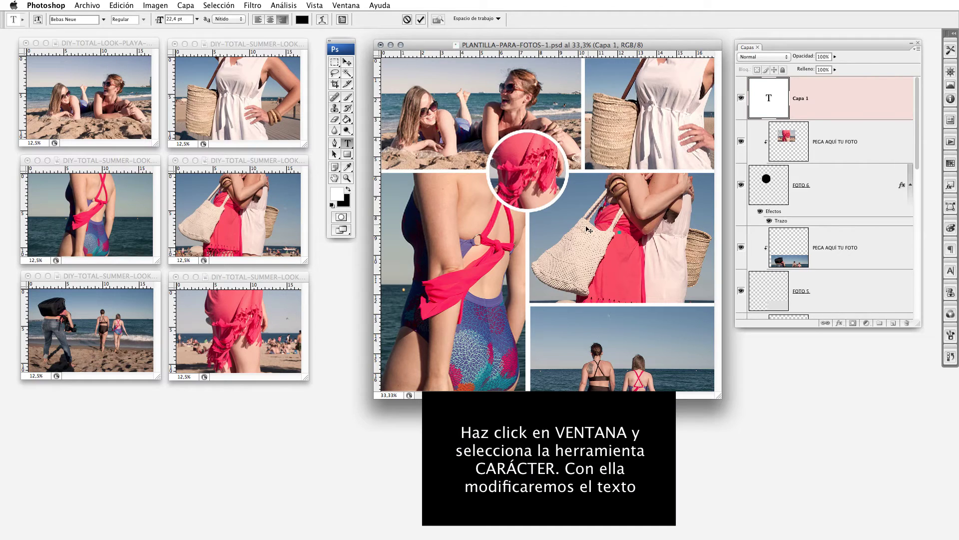
click(951, 271)
mouse_move(886, 270)
mouse_down()
mouse_move(864, 276)
mouse_move(815, 346)
mouse_up()
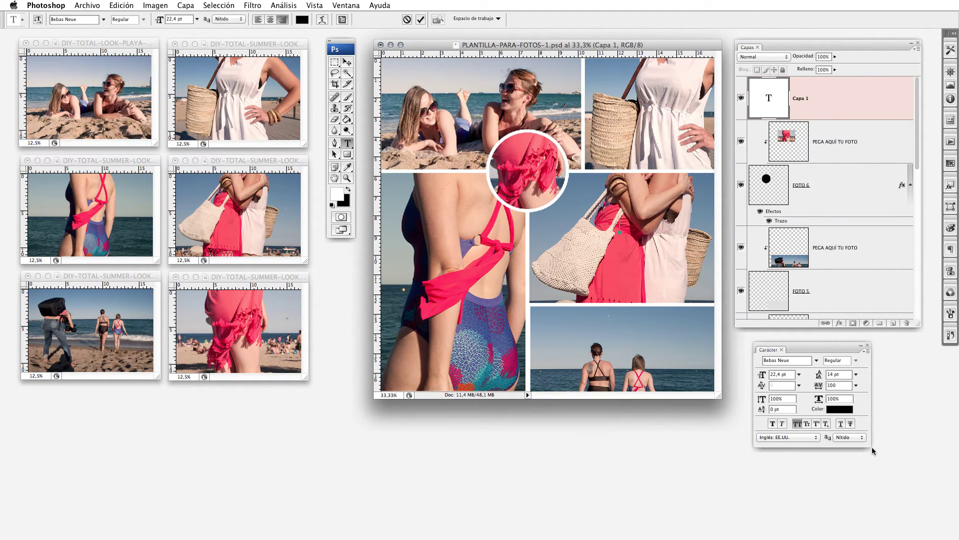
drag(829, 347, 822, 329)
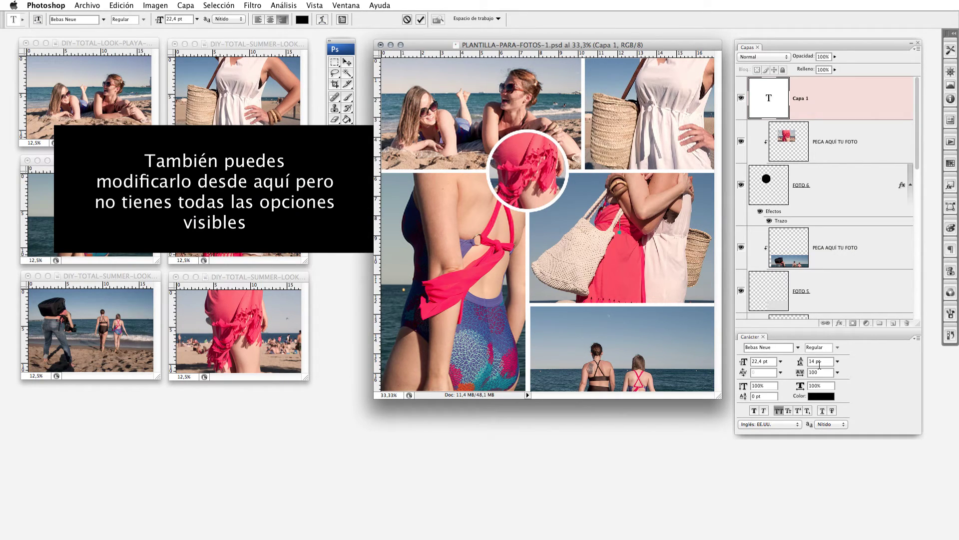
click(802, 362)
key(Tab)
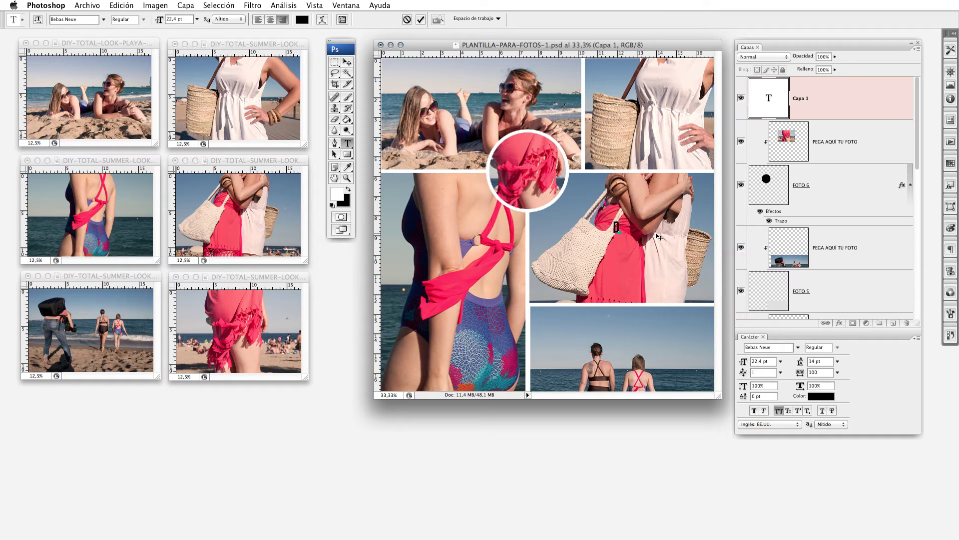
Type 'DIY' above 'TOTAL SUMMER LOOK', fixing the typos, and select the whole heading.
text(DIY)
text( TOT)
key(BackSpace)
key(BackSpace)
key(BackSpace)
key(BackSpace)
text(TOTAL SUM)
text(MER LOKK)
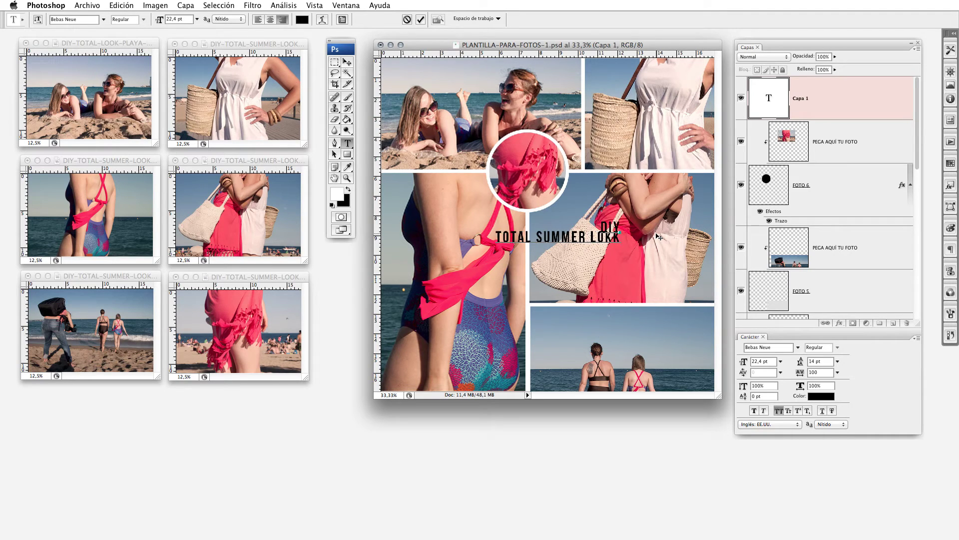
key(BackSpace)
key(BackSpace)
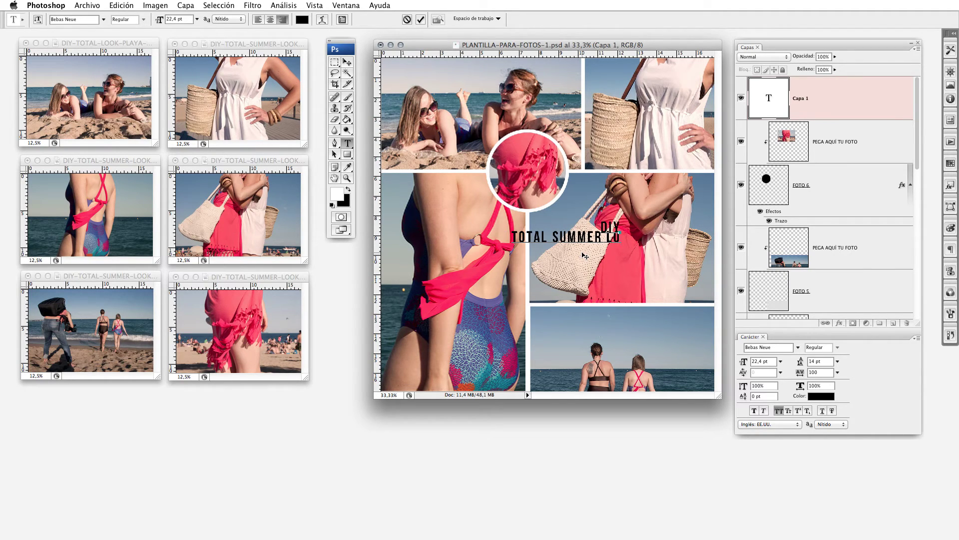
text(OK)
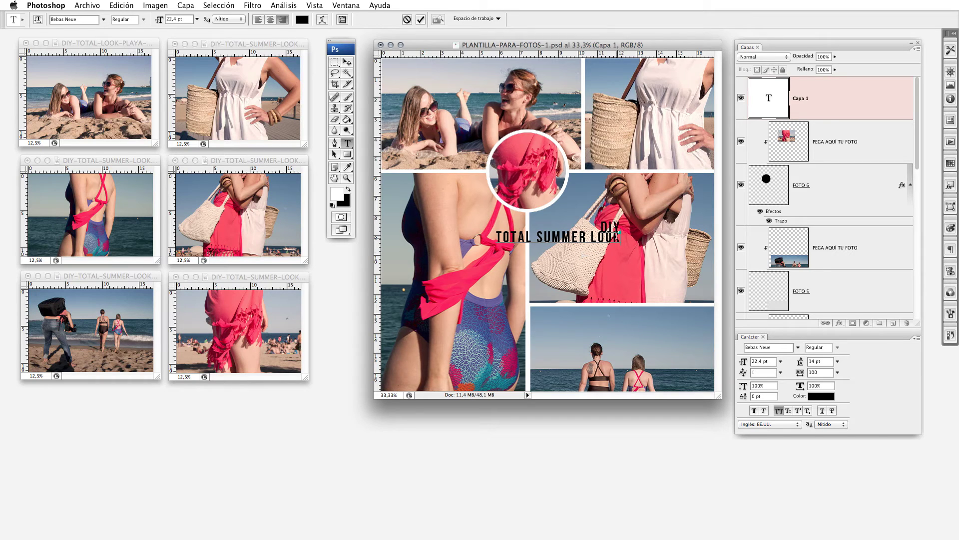
drag(620, 235, 564, 221)
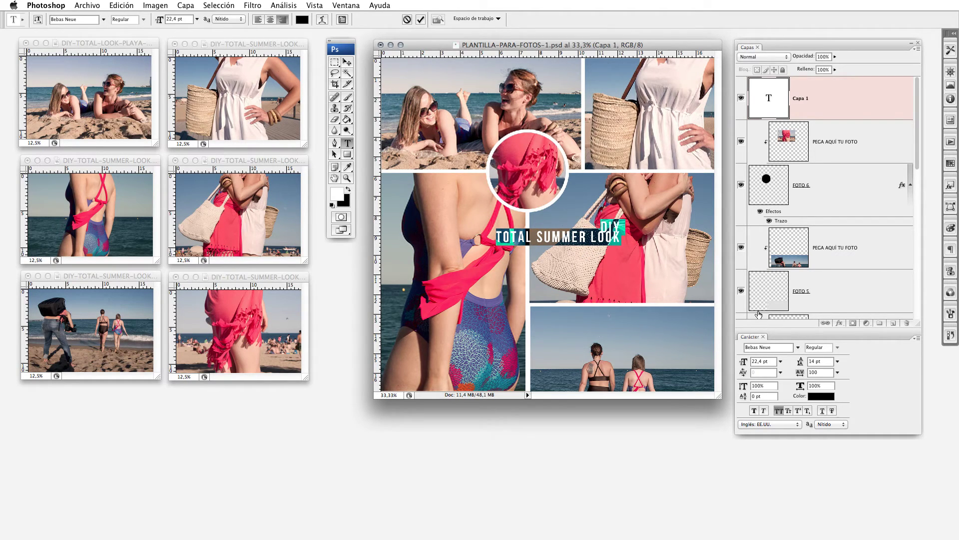
Centre-align the heading and raise its leading from 24 pt to 34 pt.
click(271, 20)
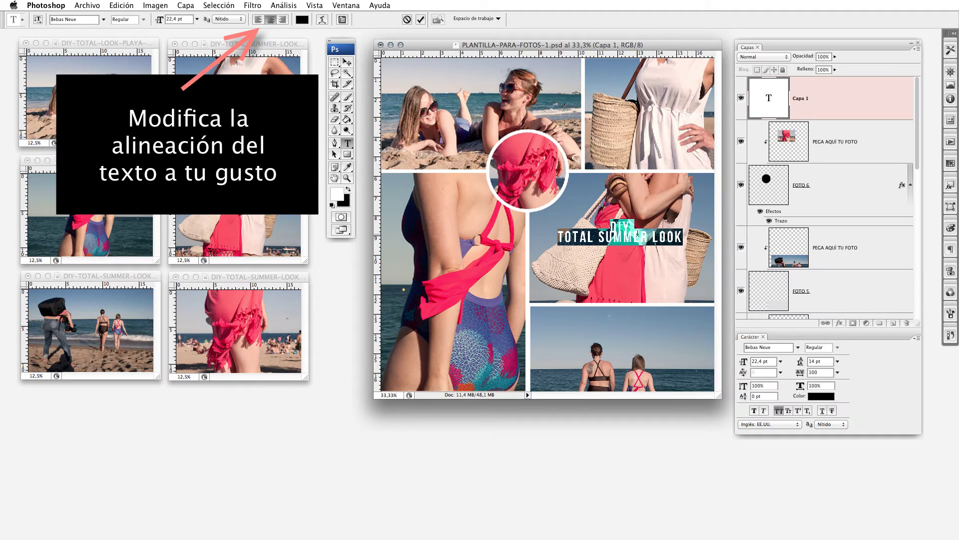
click(638, 233)
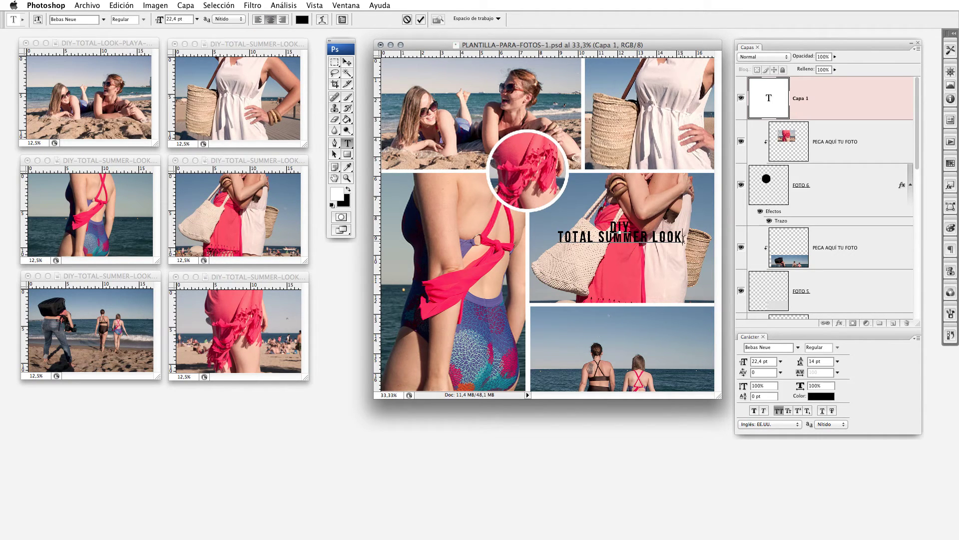
drag(683, 238, 554, 229)
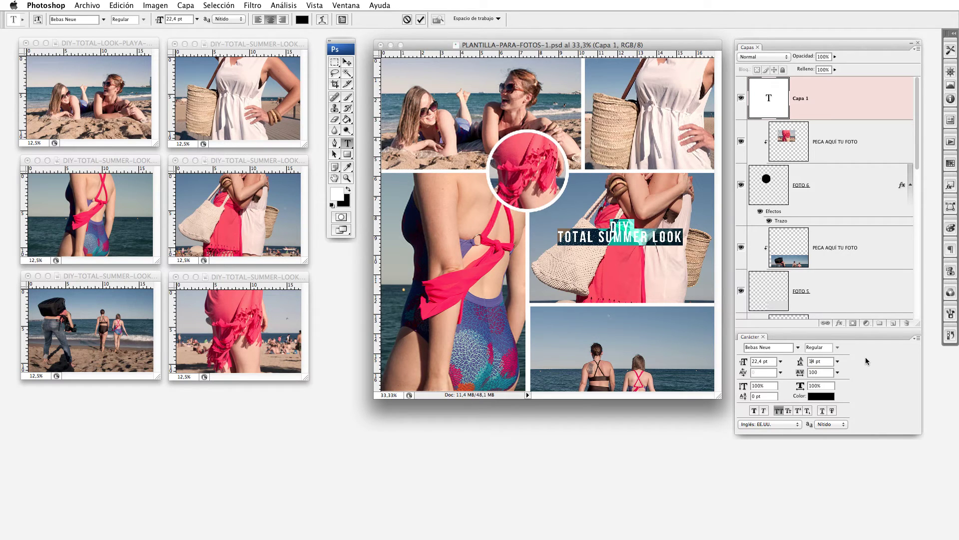
text(24)
key(Return)
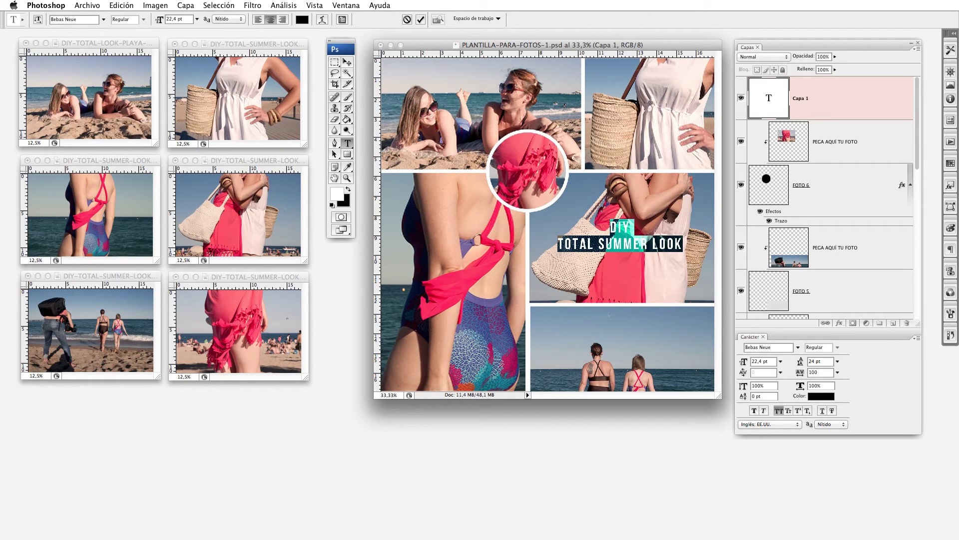
key(shift+Up)
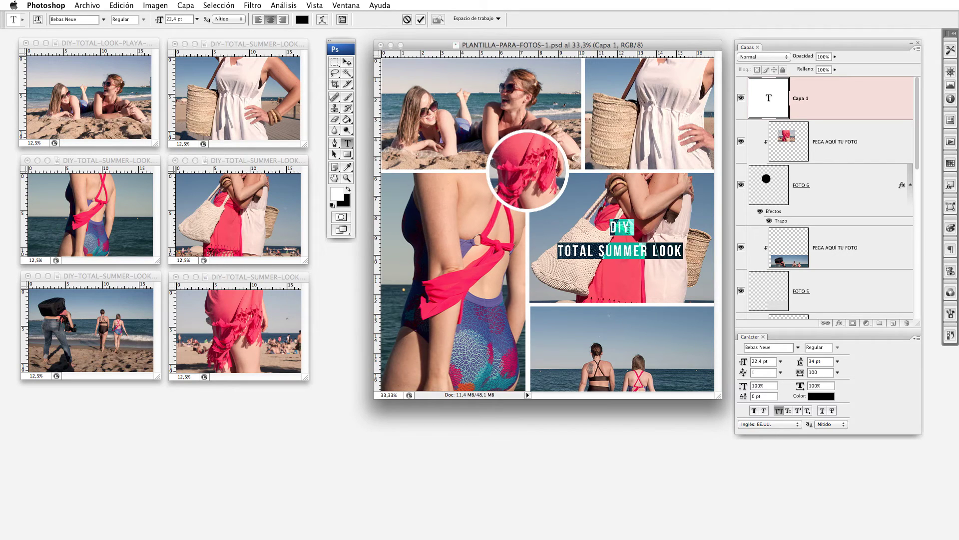
click(649, 251)
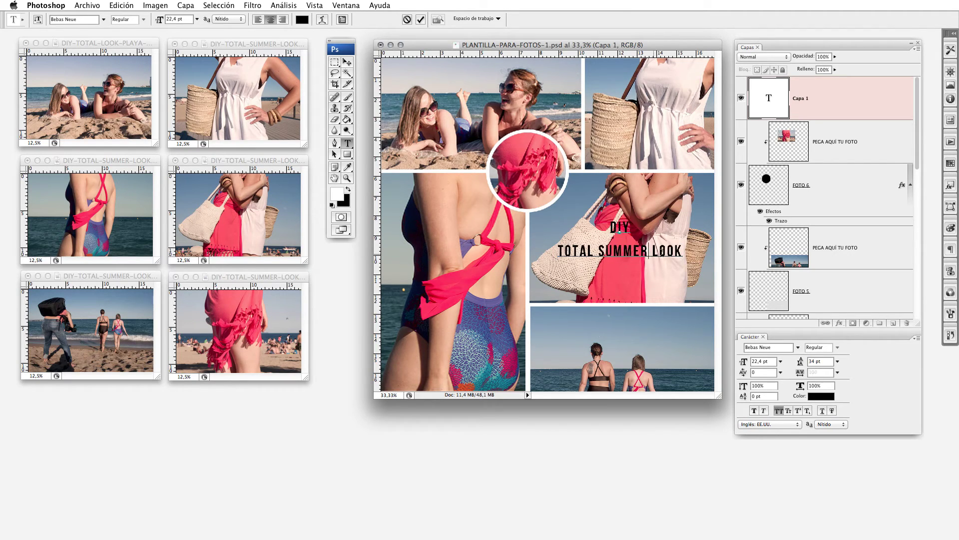
drag(685, 251, 556, 251)
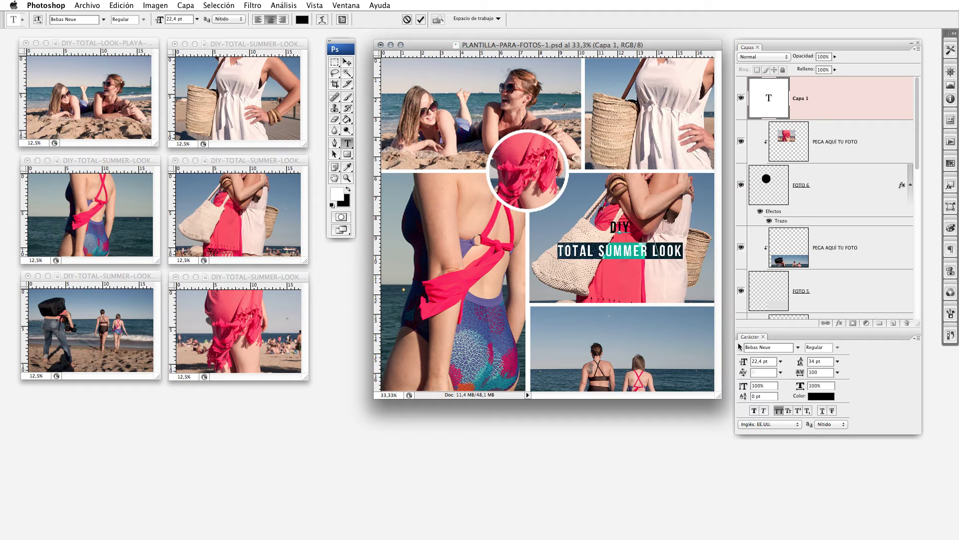
Set the TOTAL SUMMER LOOK line in Trebuchet MS.
click(797, 349)
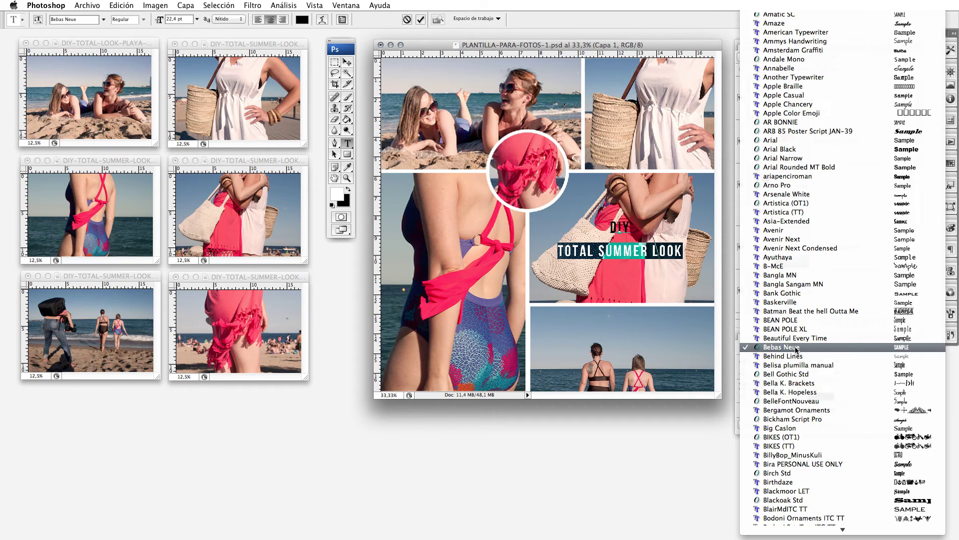
scroll(797, 348, down, 15)
scroll(795, 340, down, 5)
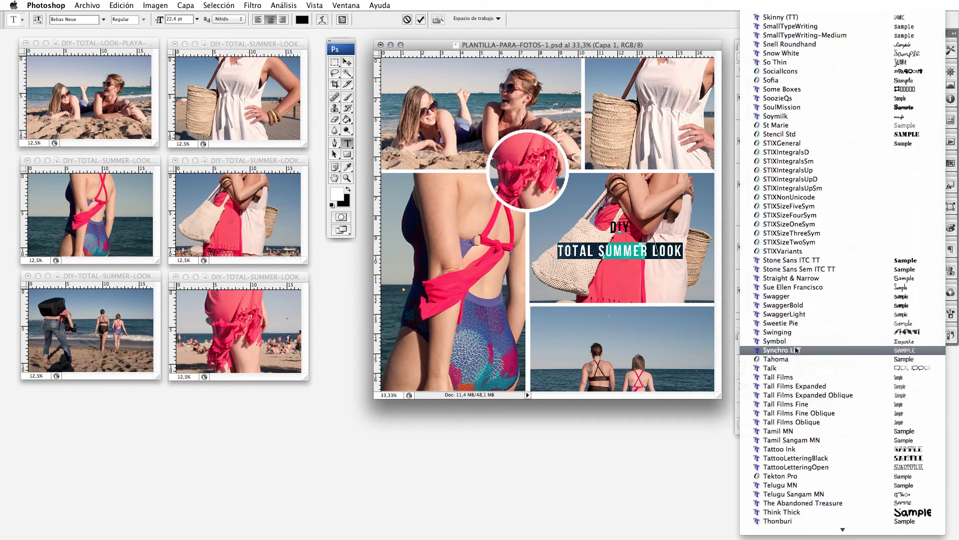
scroll(794, 330, down, 5)
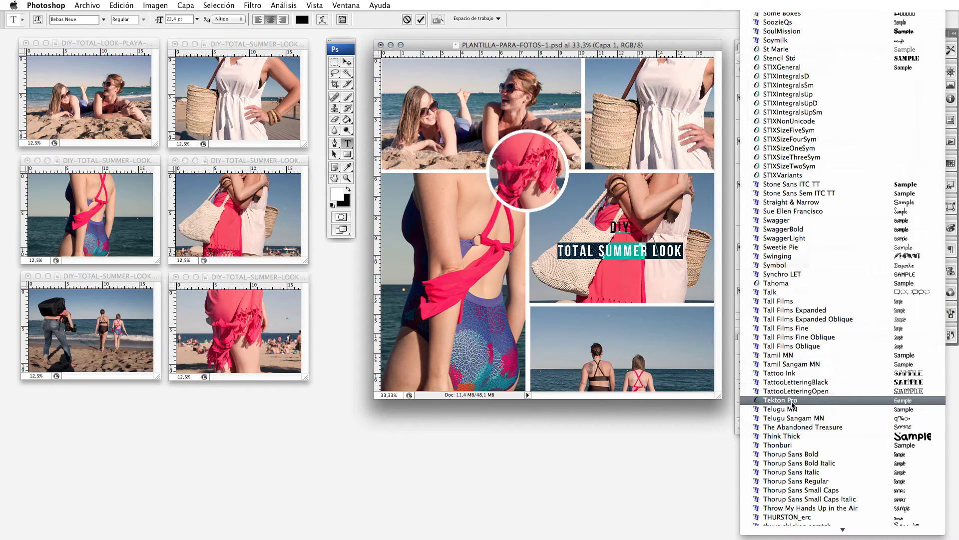
scroll(787, 431, down, 4)
scroll(787, 431, down, 5)
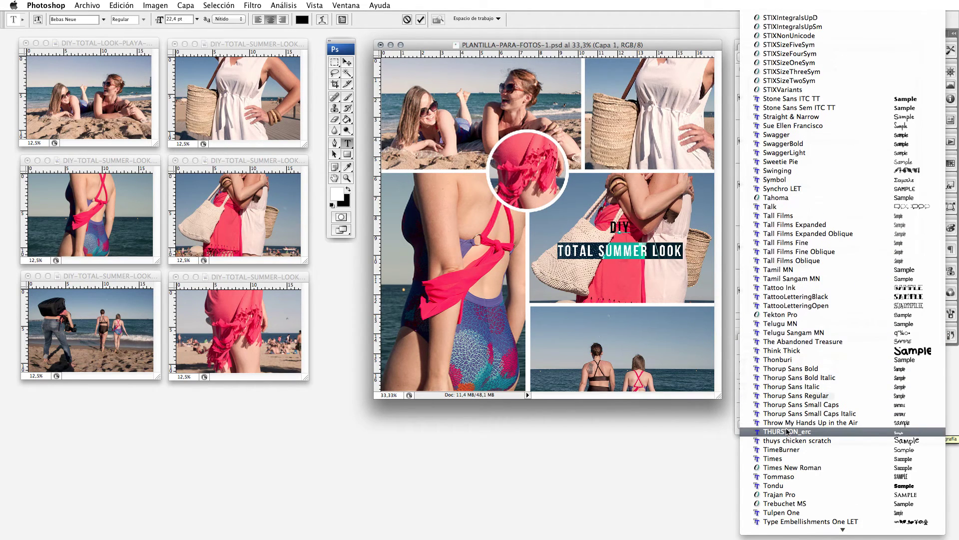
scroll(787, 431, down, 15)
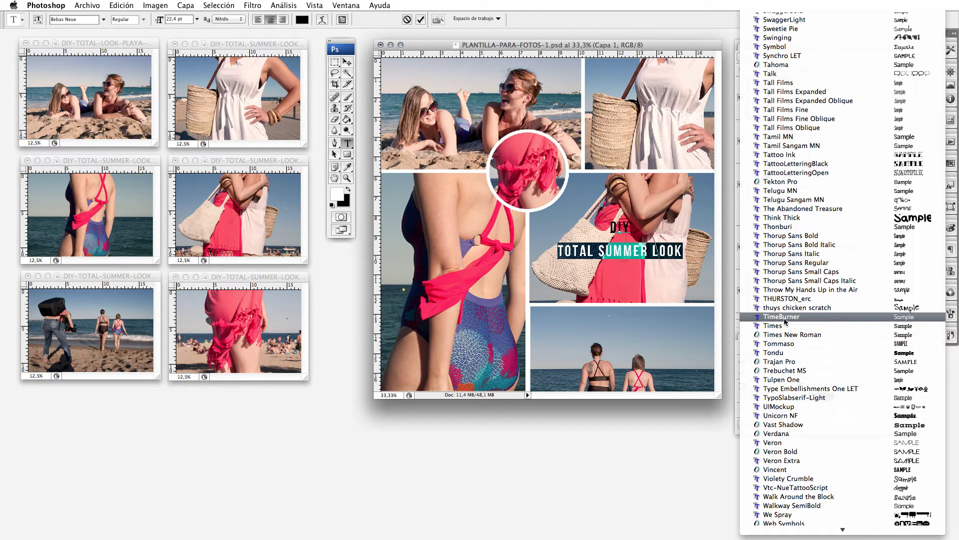
click(785, 371)
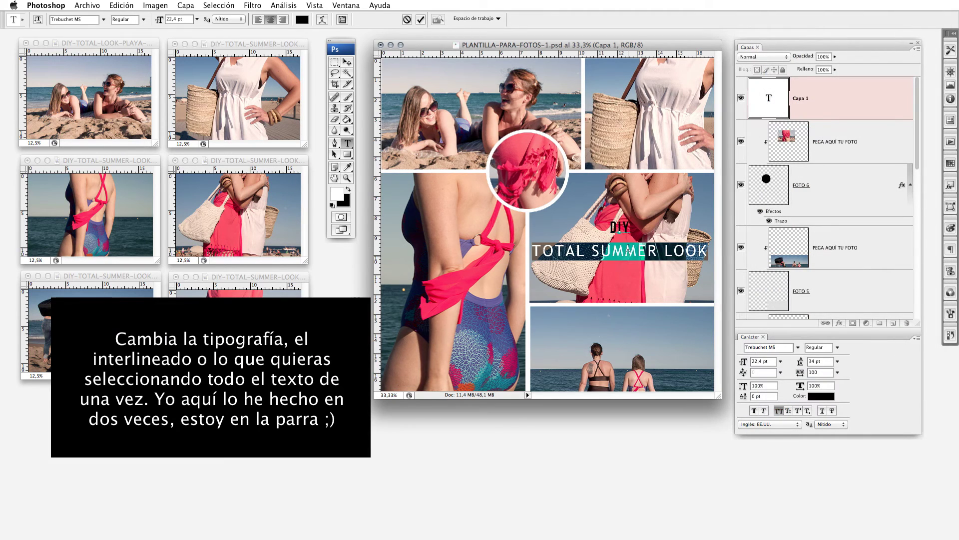
Set the word DIY in Trebuchet MS as well.
double_click(628, 226)
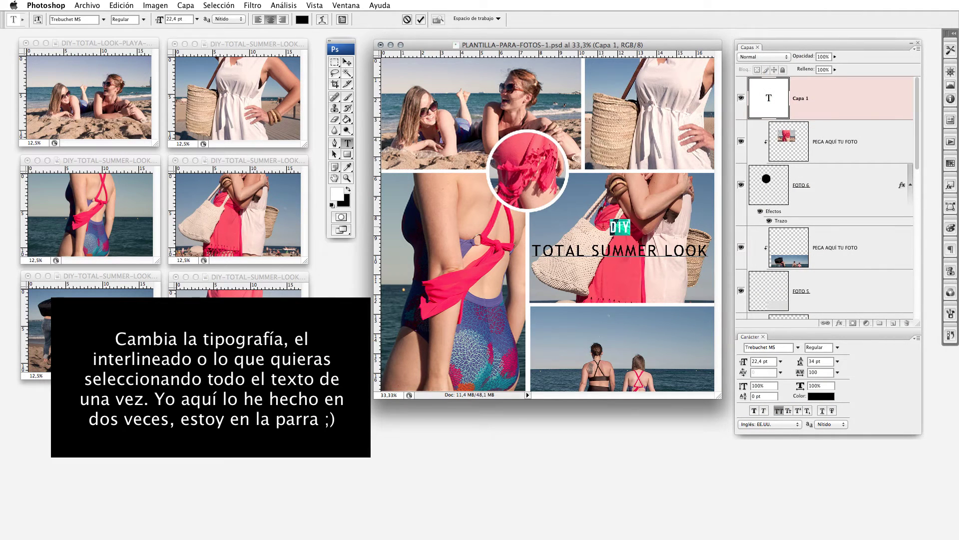
click(796, 347)
scroll(798, 357, down, 20)
scroll(801, 380, down, 3)
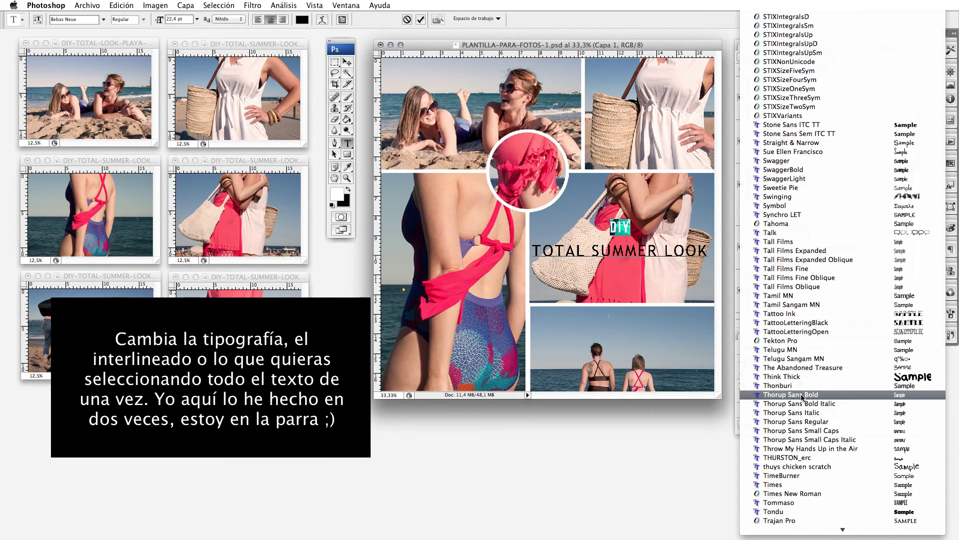
scroll(802, 398, down, 5)
click(797, 434)
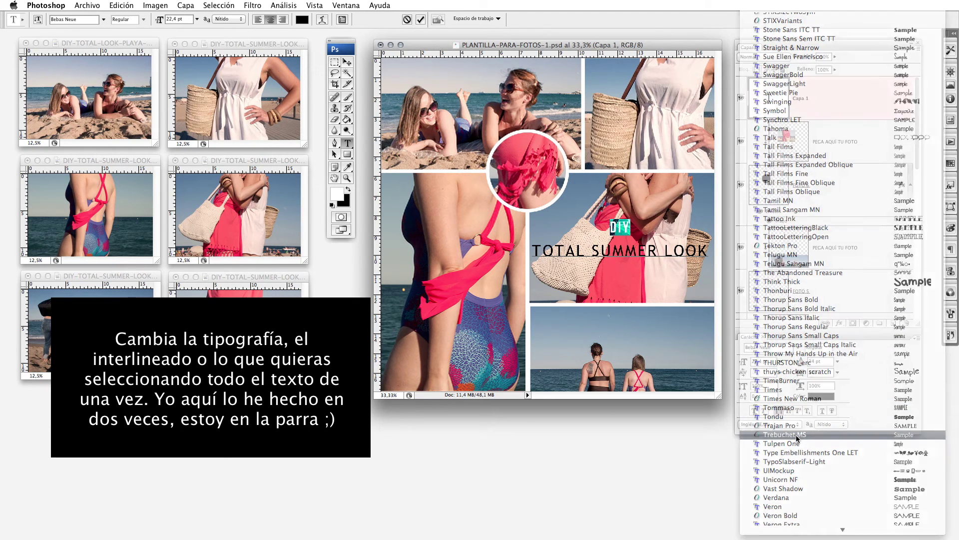
click(633, 231)
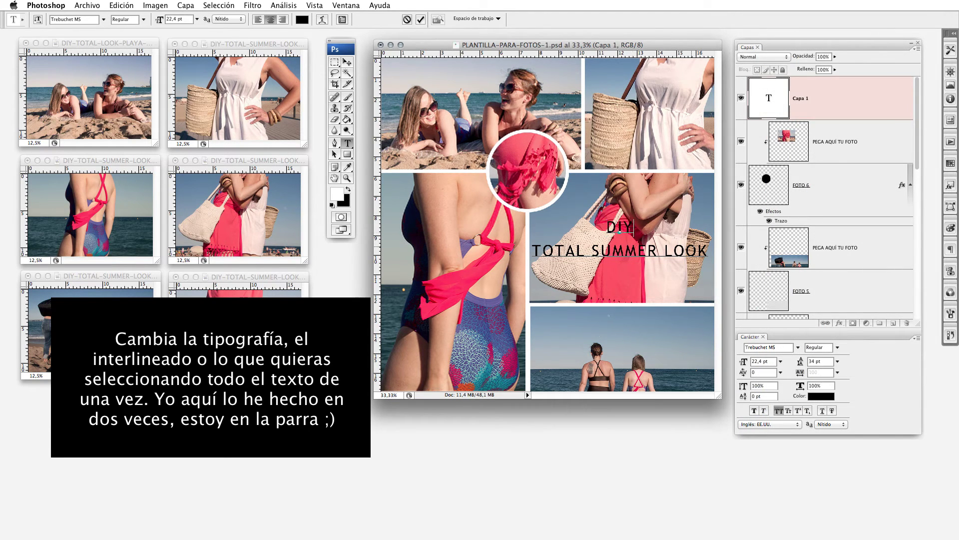
drag(707, 249, 606, 226)
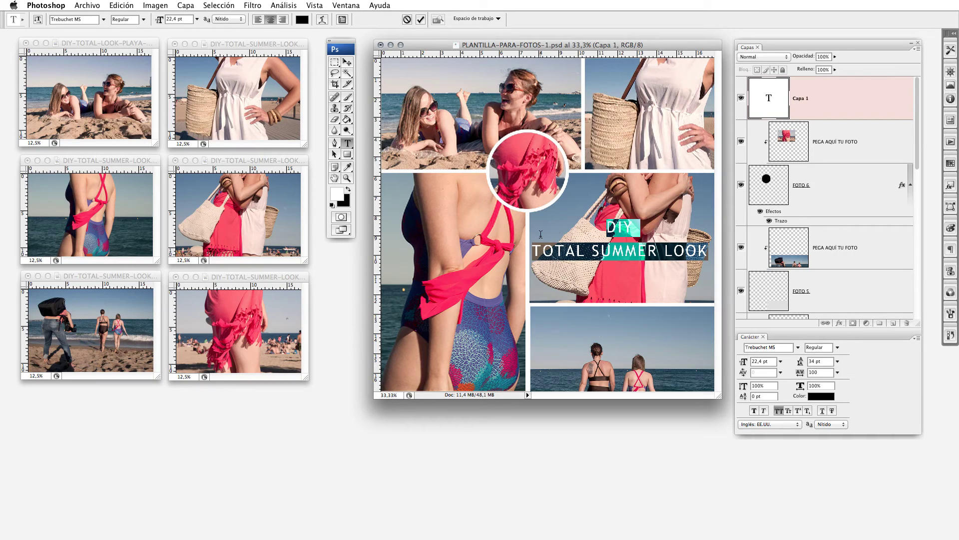
Change the heading text colour to pure white (ffffff).
click(818, 397)
drag(511, 174, 426, 102)
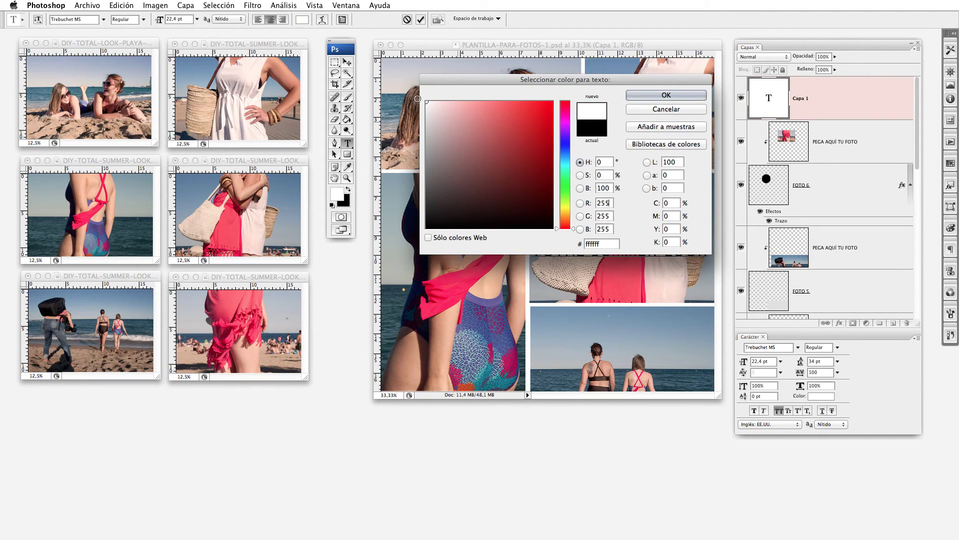
click(644, 98)
click(635, 248)
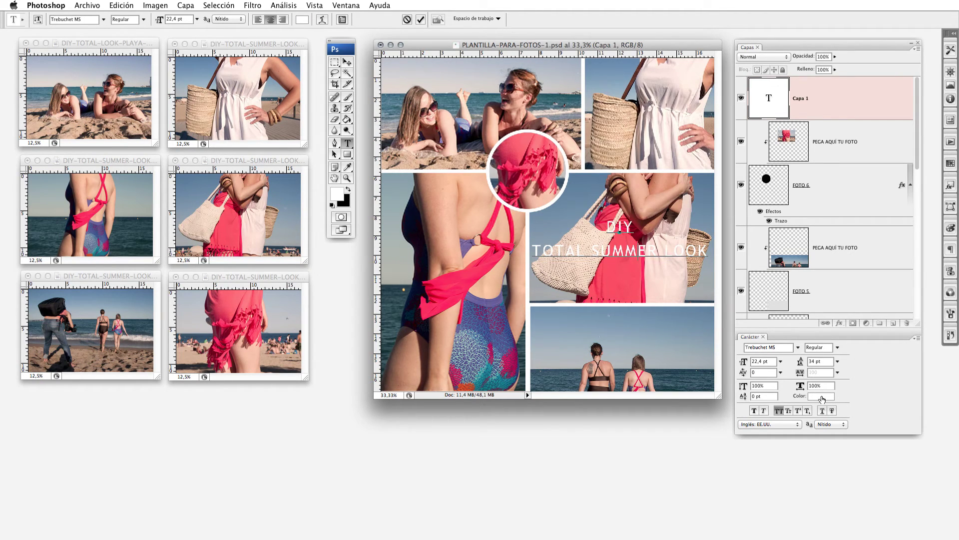
click(302, 19)
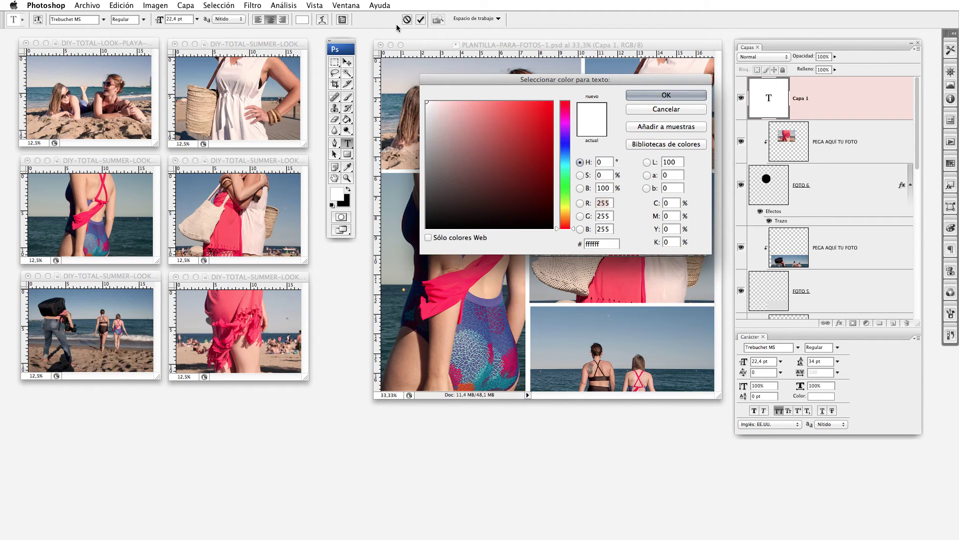
click(679, 110)
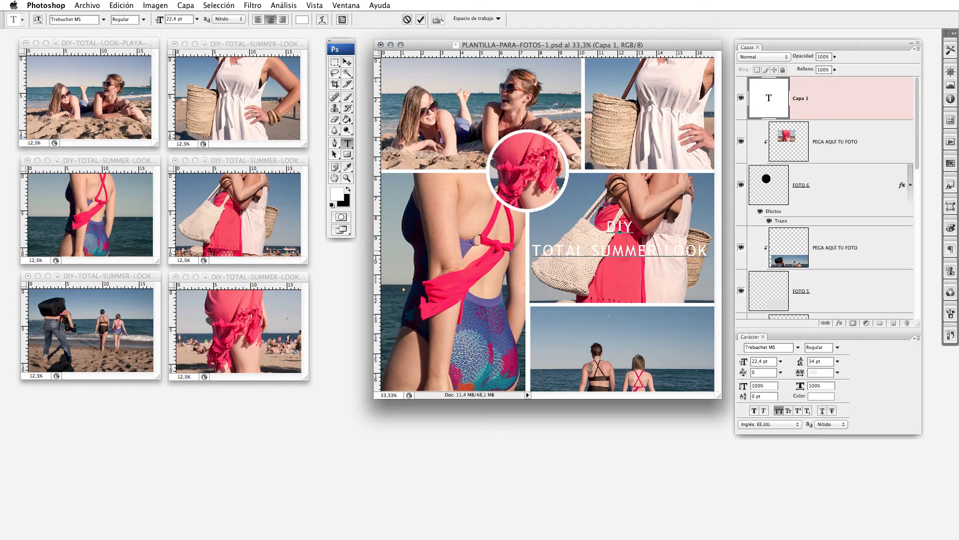
drag(641, 228, 605, 228)
Enlarge the word DIY to 42,4 pt.
click(755, 361)
text(4)
key(Return)
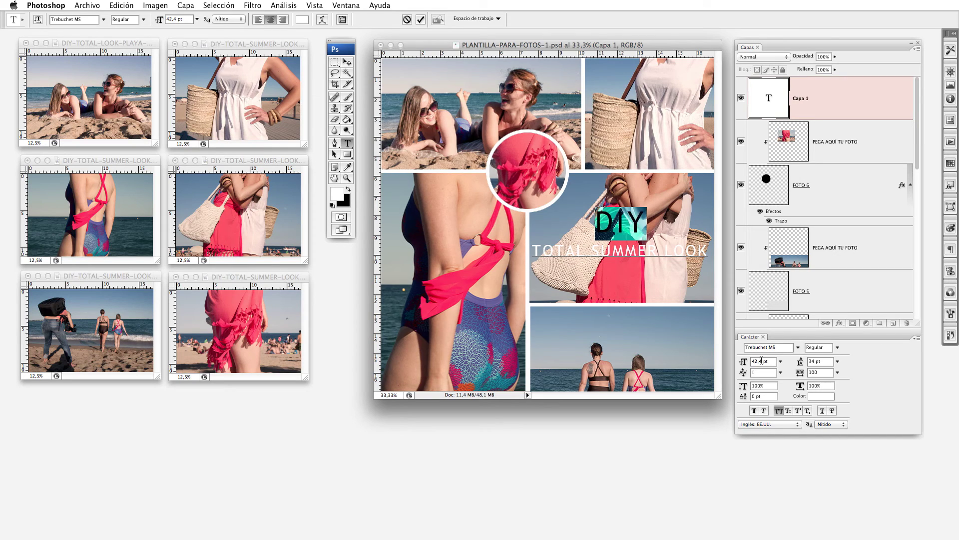
click(626, 239)
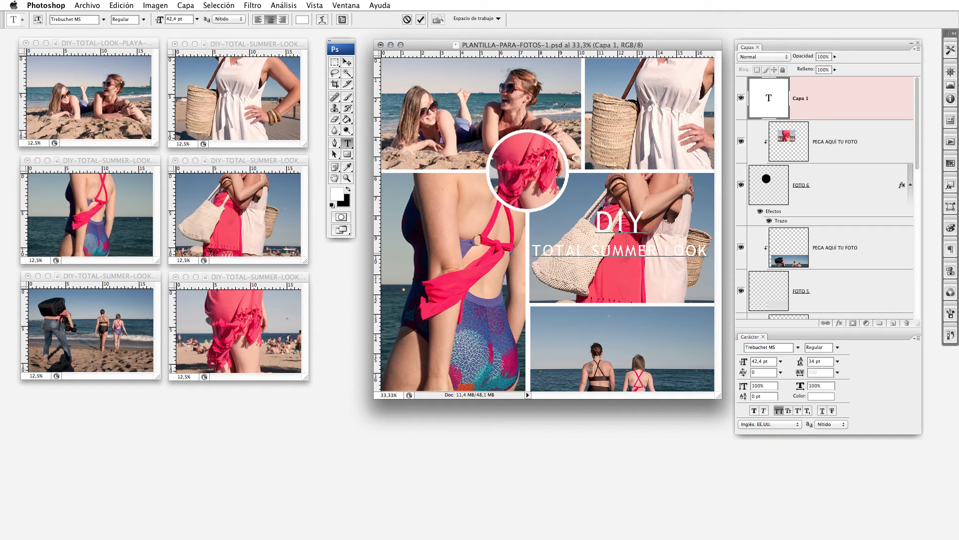
Shrink TOTAL SUMMER LOOK to 20,4 pt and move the title block slightly up.
drag(710, 250, 532, 251)
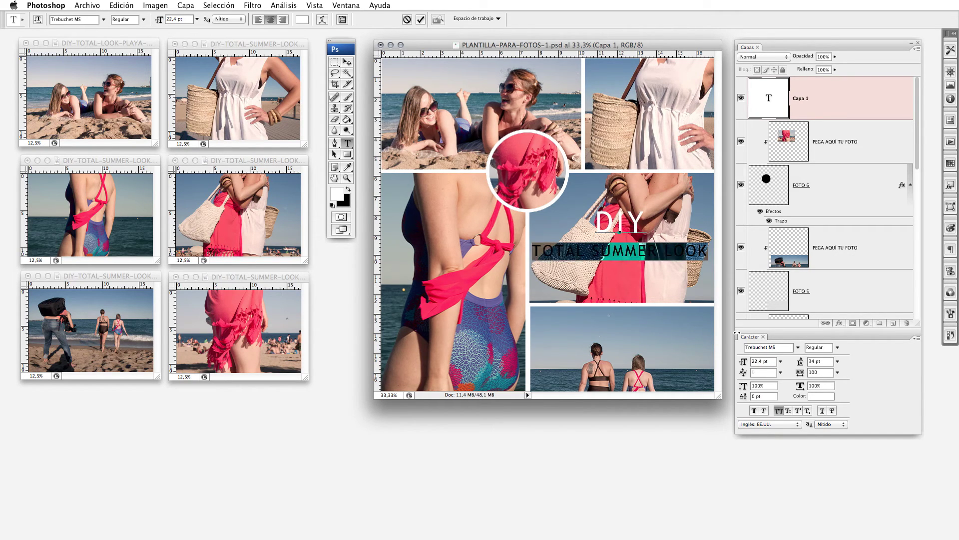
click(758, 362)
key(Down)
key(Down)
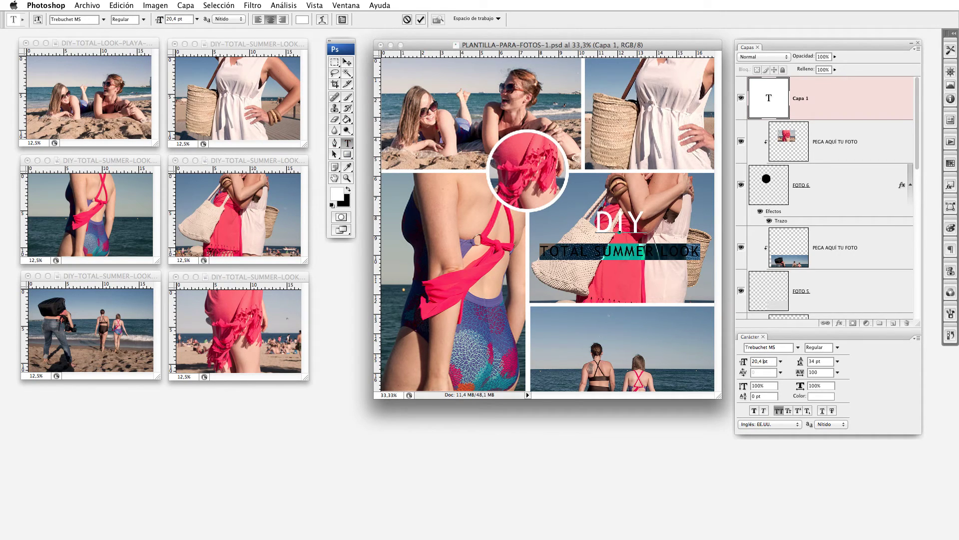
click(617, 252)
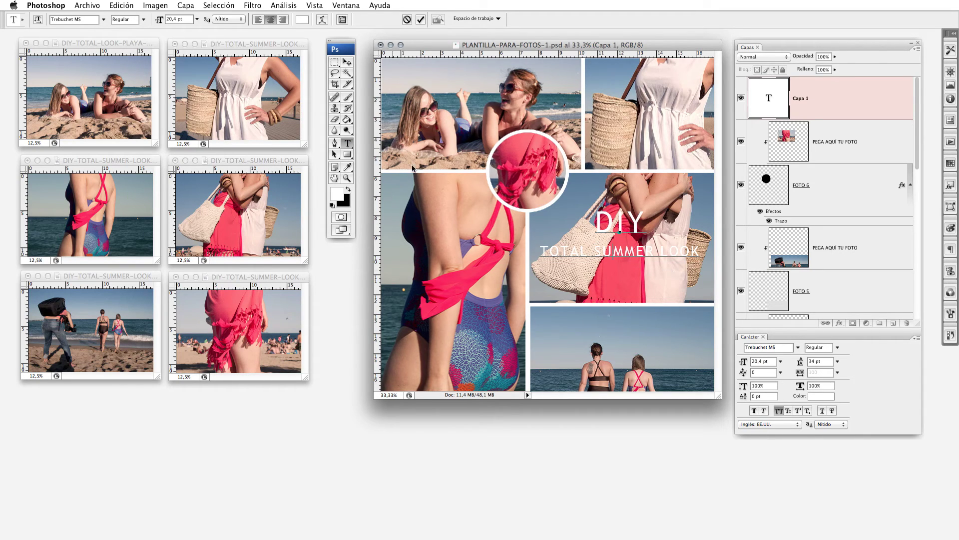
click(348, 62)
mouse_move(677, 232)
mouse_down()
mouse_move(681, 214)
mouse_move(659, 237)
mouse_up()
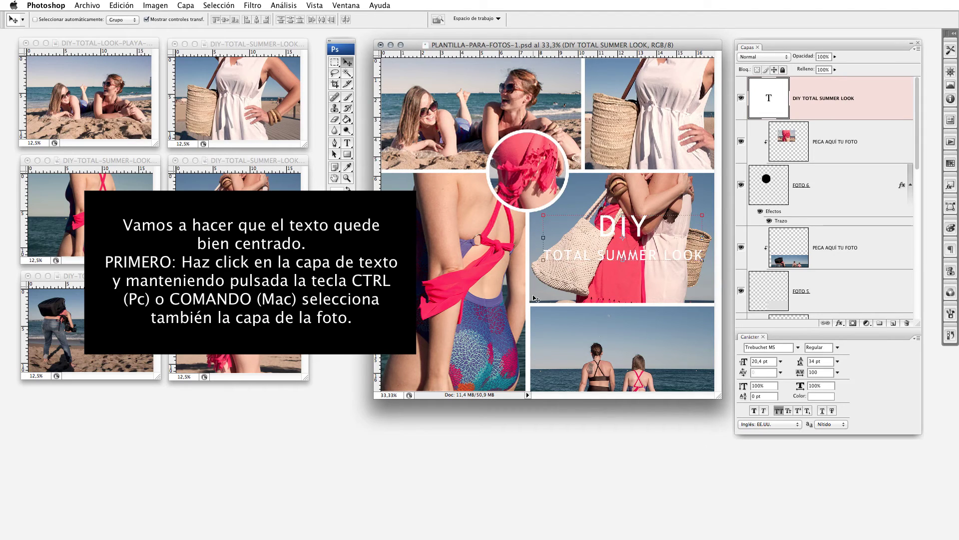
Add the FOTO 4 layer to the selection alongside the DIY TOTAL SUMMER LOOK text layer.
scroll(805, 156, down, 3)
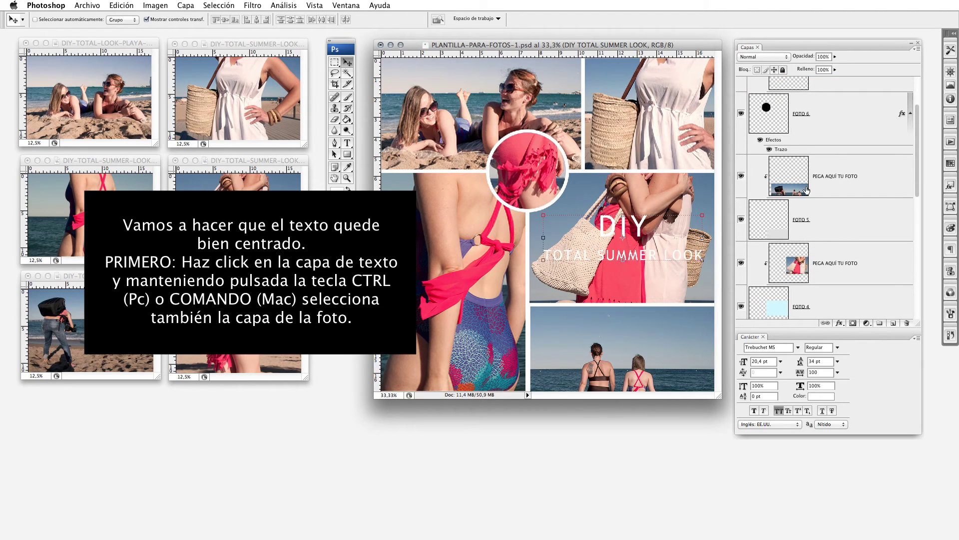
scroll(814, 266, down, 1)
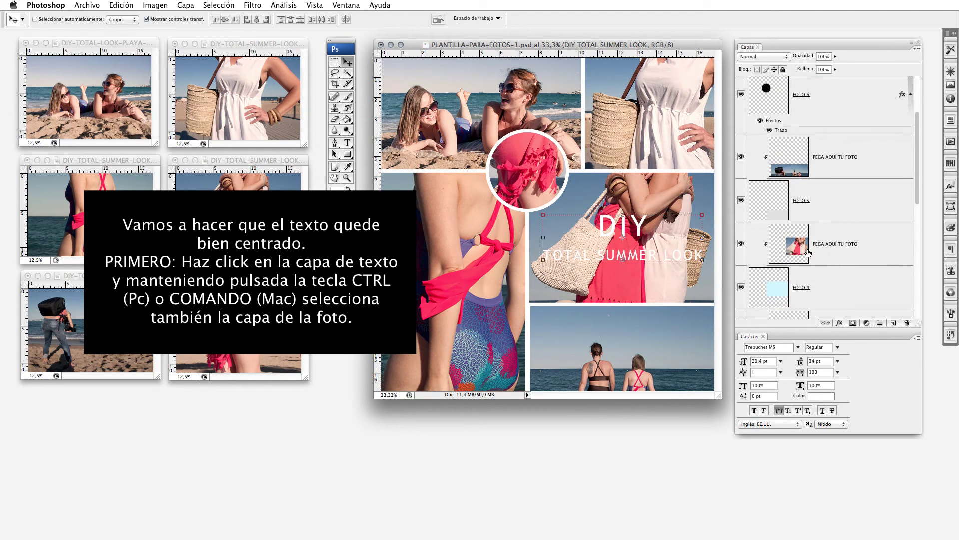
click(741, 244)
super+click(827, 288)
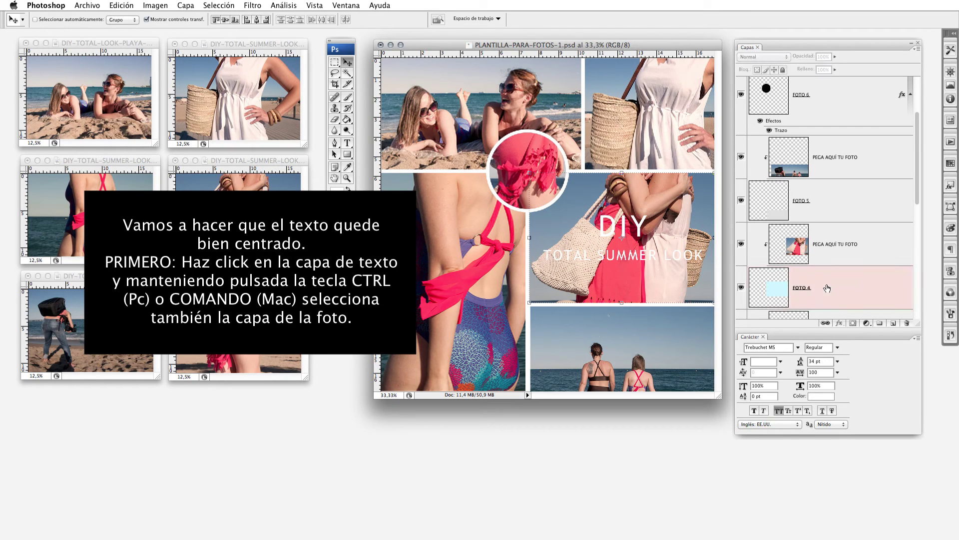
scroll(845, 282, up, 5)
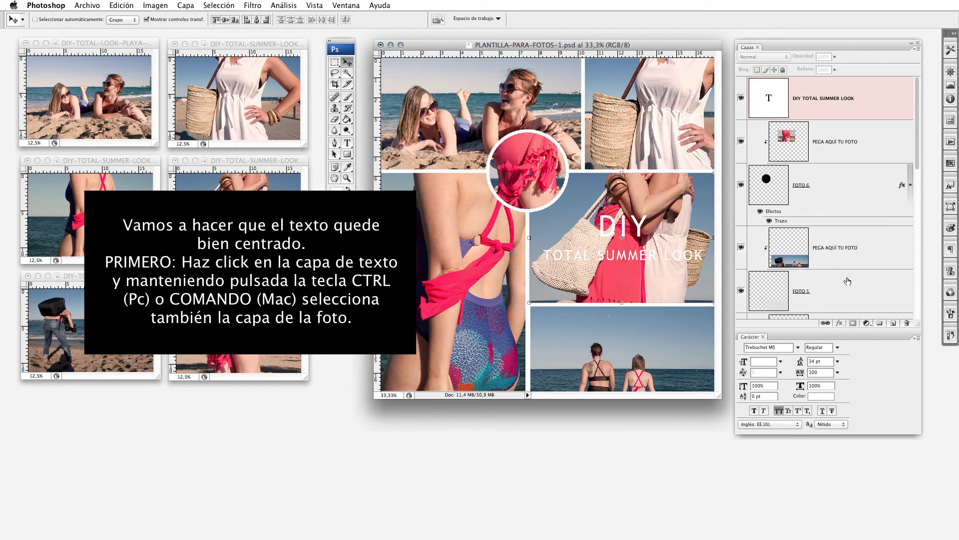
scroll(838, 150, down, 3)
scroll(837, 154, down, 2)
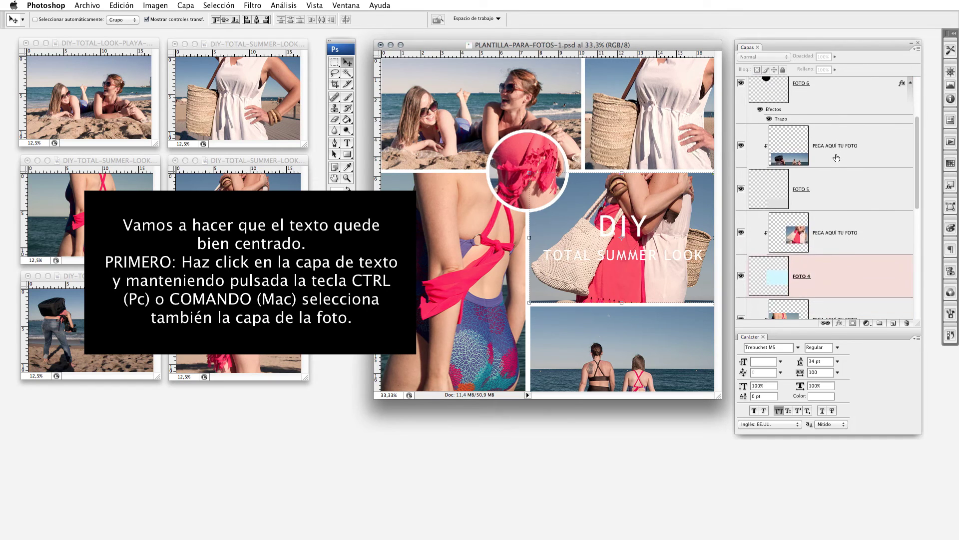
scroll(830, 165, up, 3)
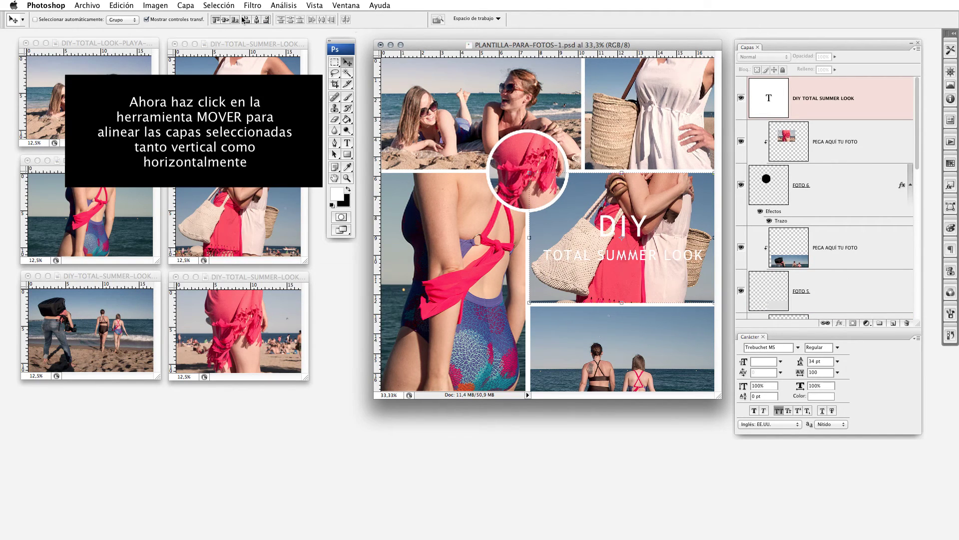
Align the heading's vertical and horizontal centres to the FOTO 4 photo, then nudge it up.
click(347, 62)
click(226, 20)
click(257, 20)
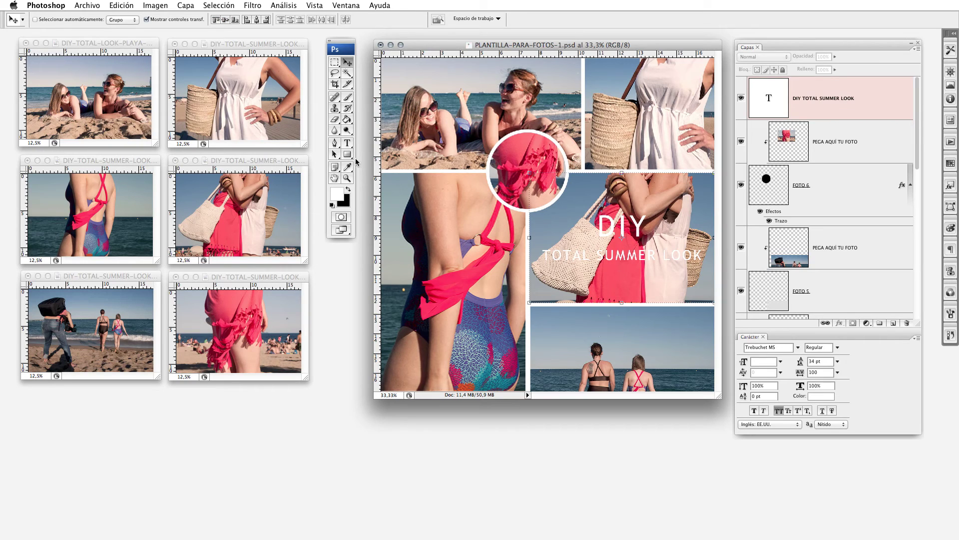
click(829, 112)
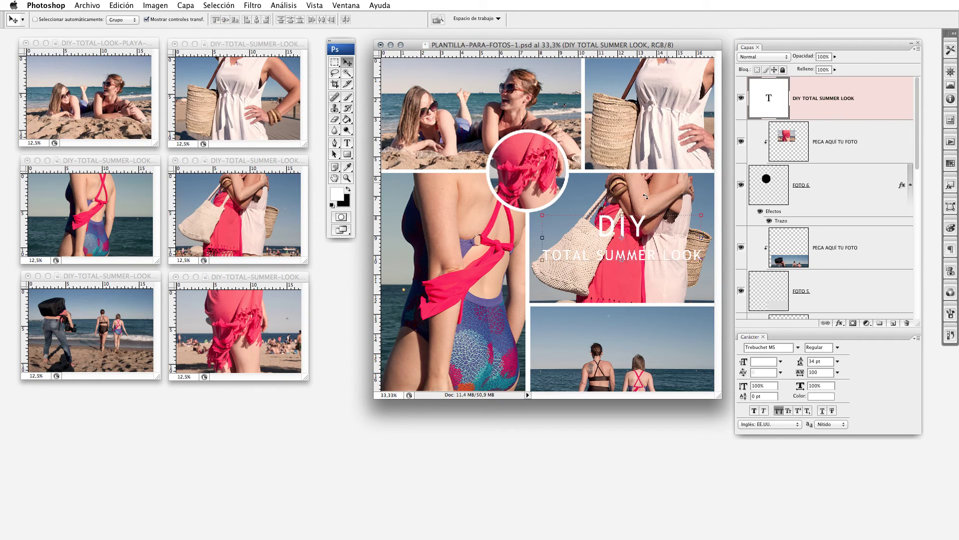
drag(658, 233, 654, 206)
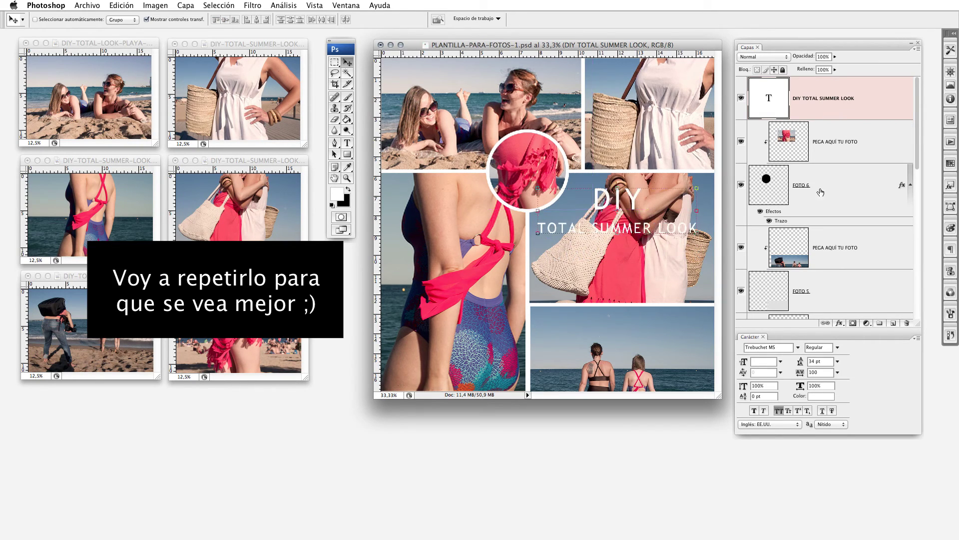
Re-centre the heading on FOTO 4 both ways and leave only the text layer active.
scroll(827, 188, down, 3)
scroll(826, 189, down, 1)
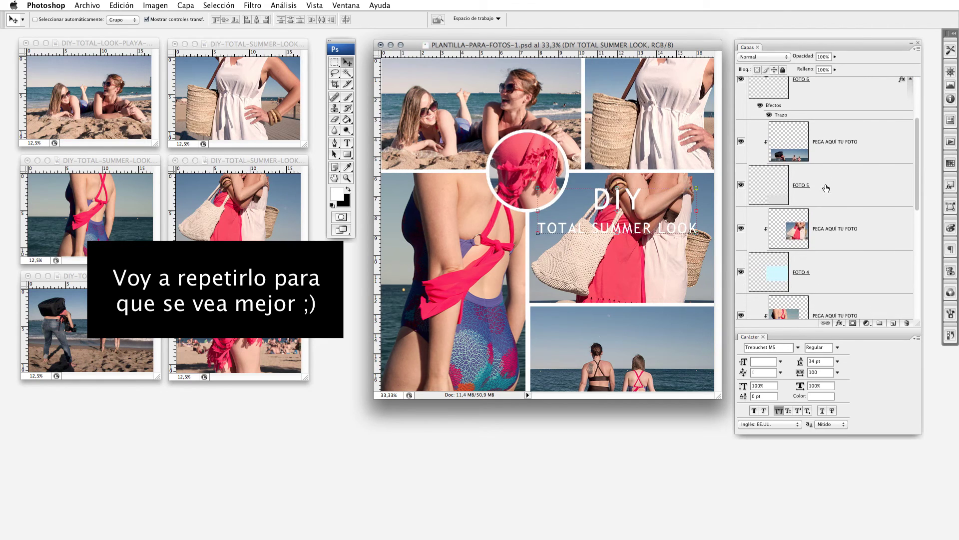
click(831, 282)
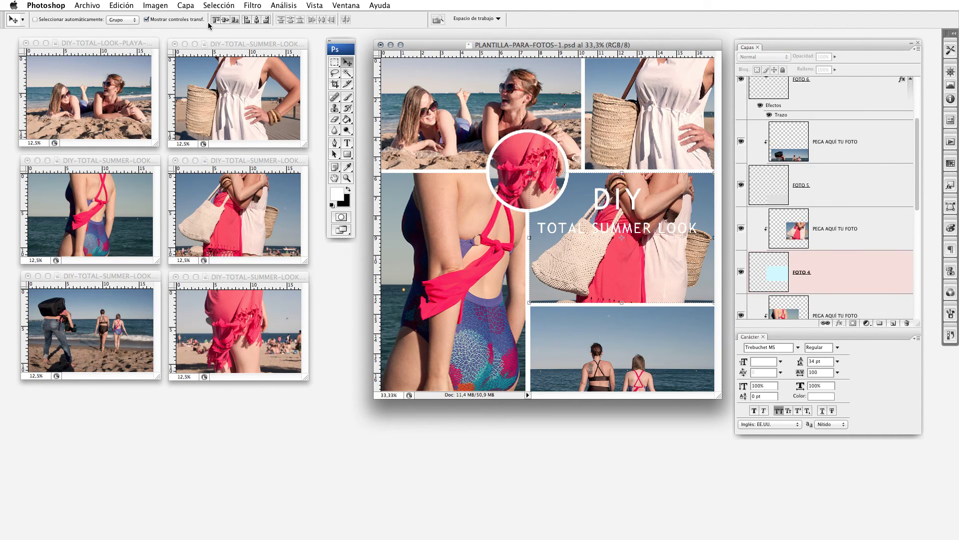
click(226, 20)
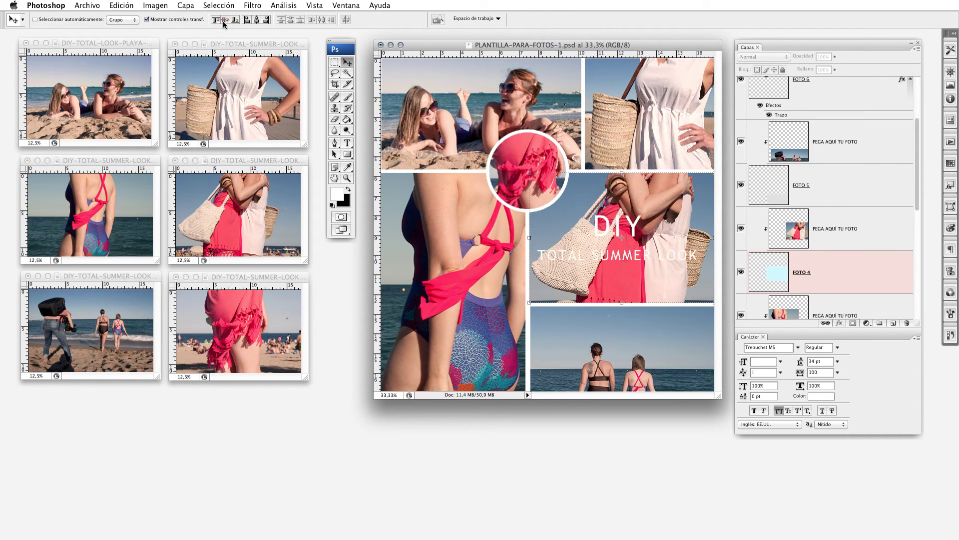
click(257, 20)
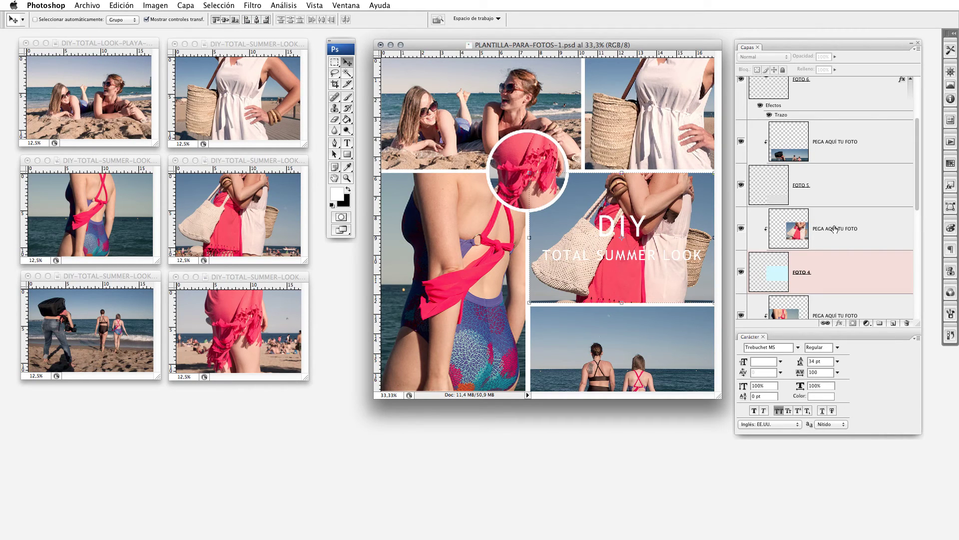
click(348, 143)
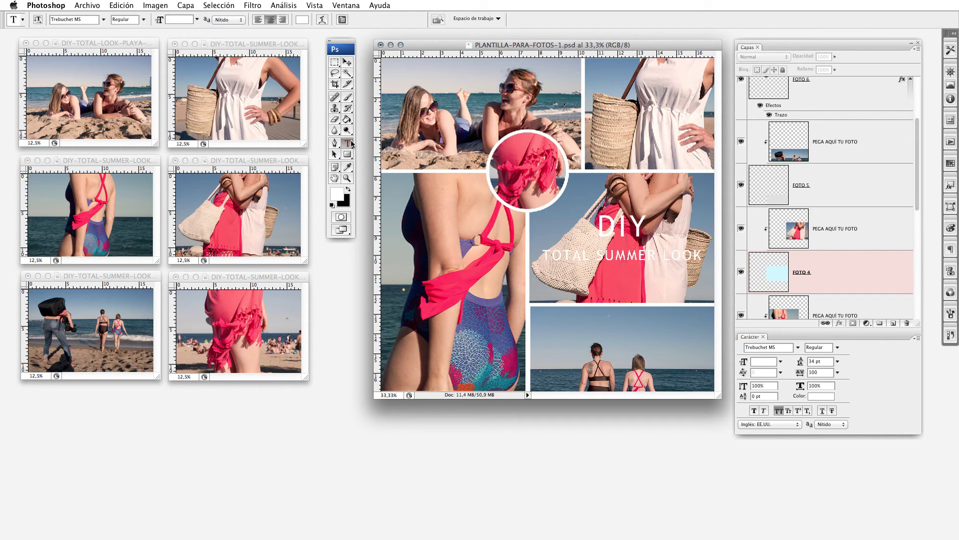
key(alt+period)
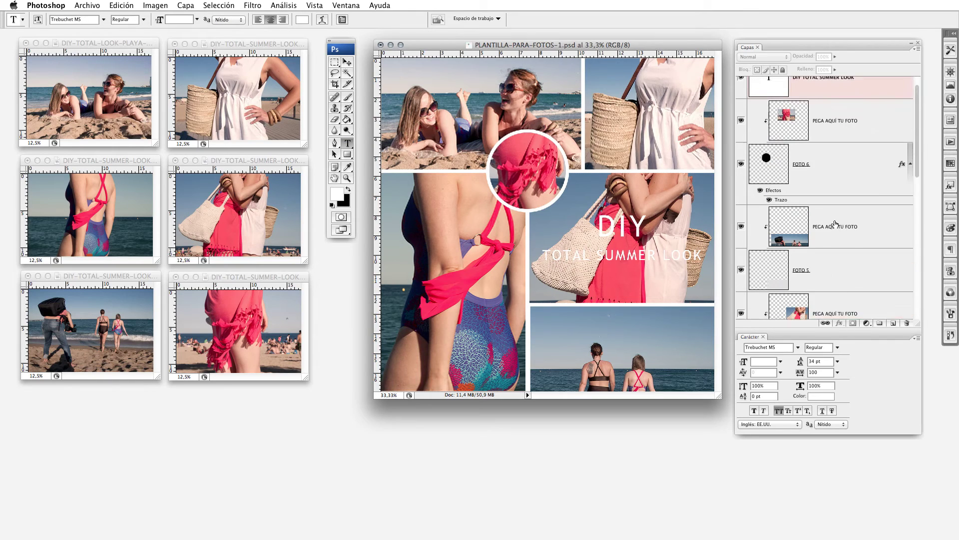
scroll(833, 223, up, 2)
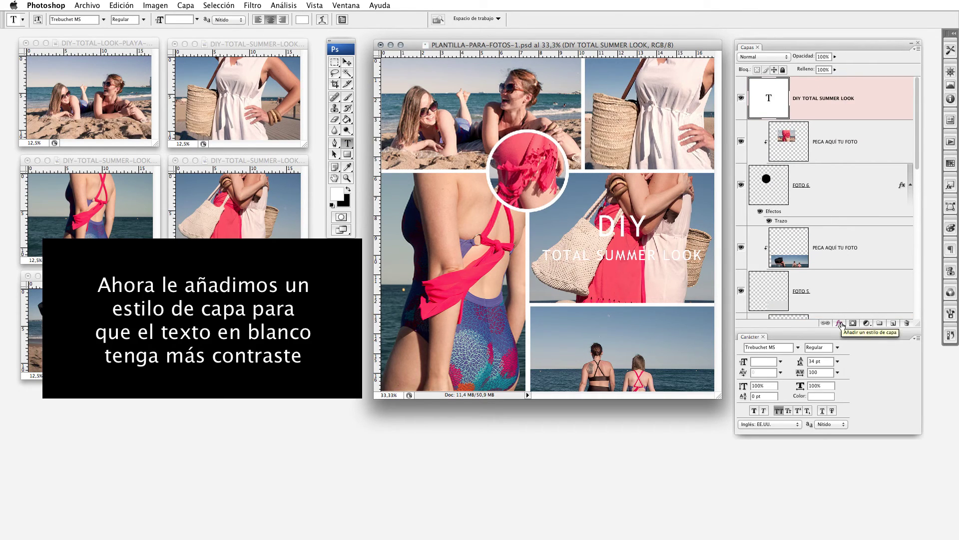
Add a black drop shadow to the DIY TOTAL SUMMER LOOK text at 100% opacity, 43 px size.
click(841, 323)
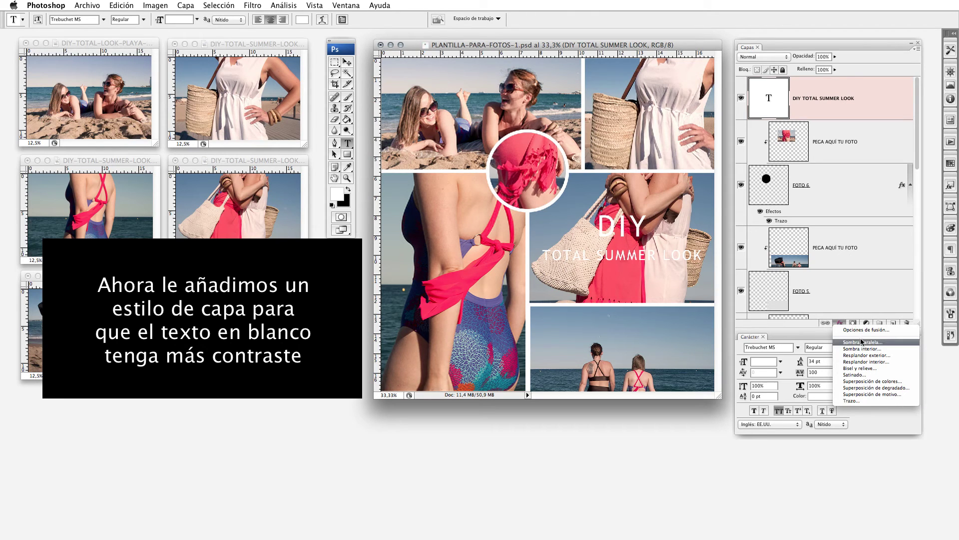
click(854, 343)
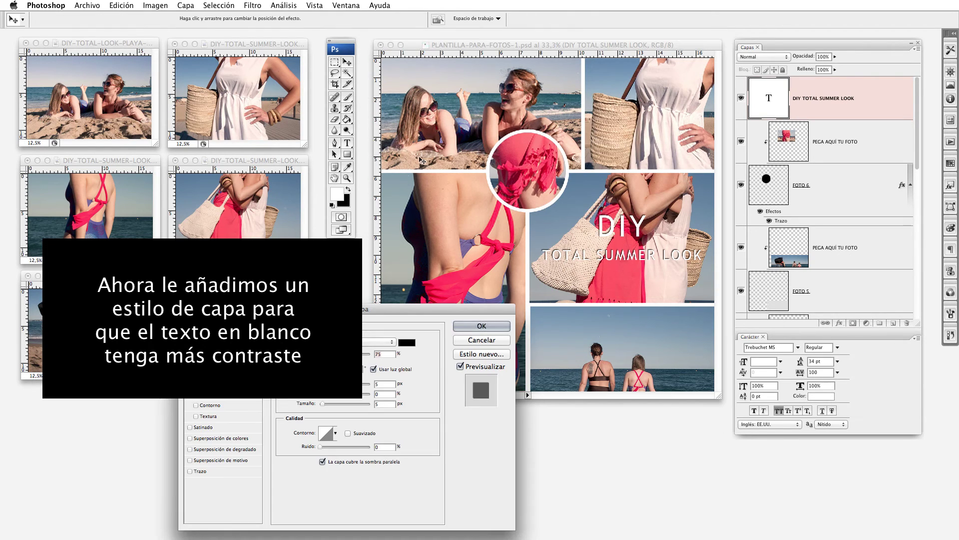
mouse_move(418, 307)
mouse_down()
mouse_move(397, 53)
mouse_move(372, 52)
mouse_up()
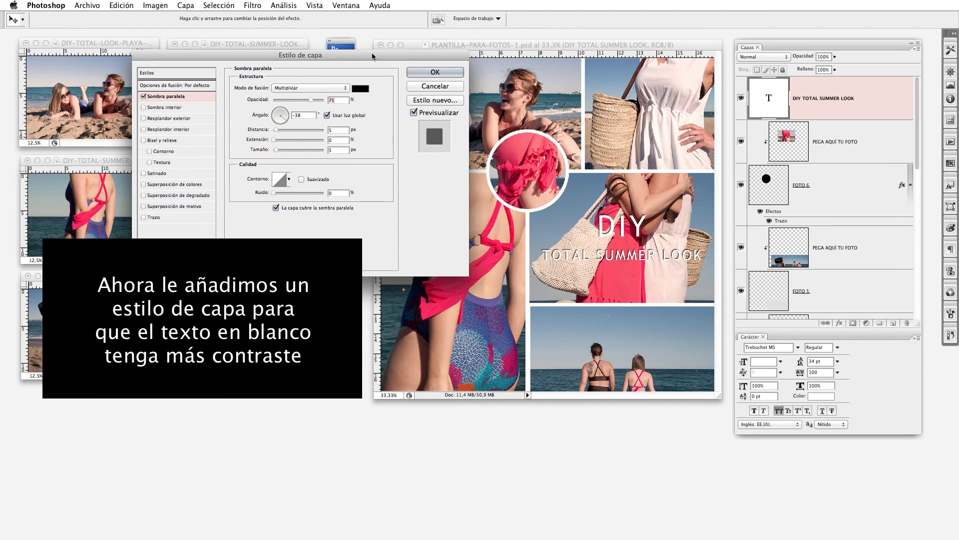
click(414, 112)
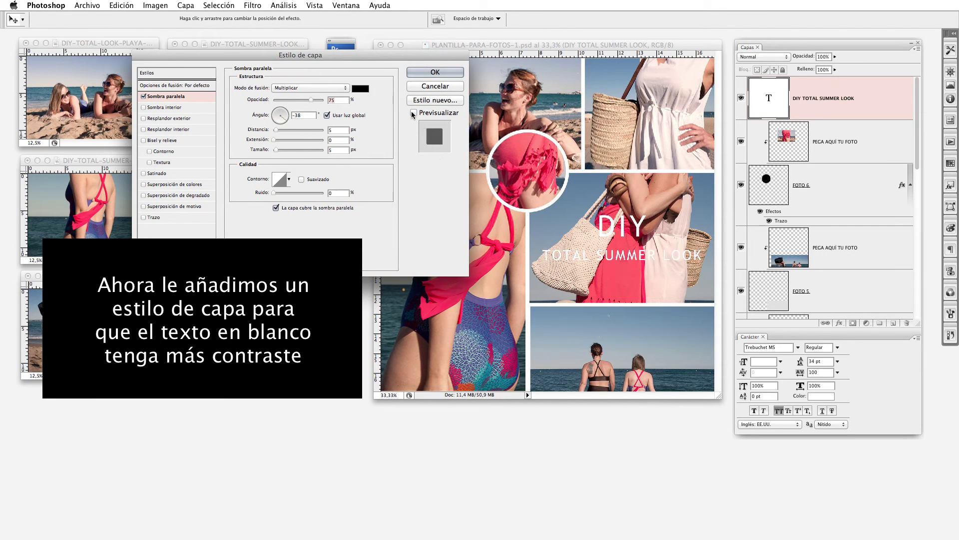
click(324, 100)
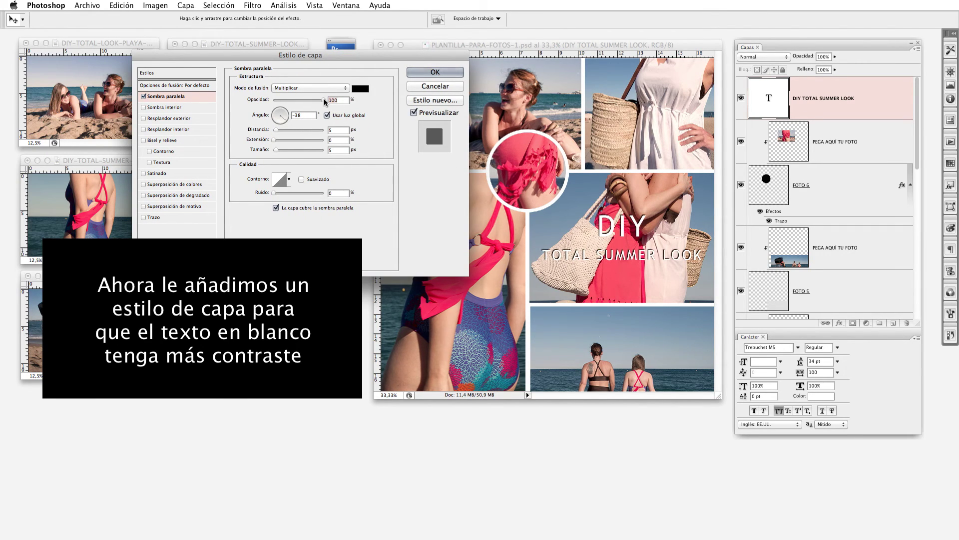
drag(287, 151, 285, 150)
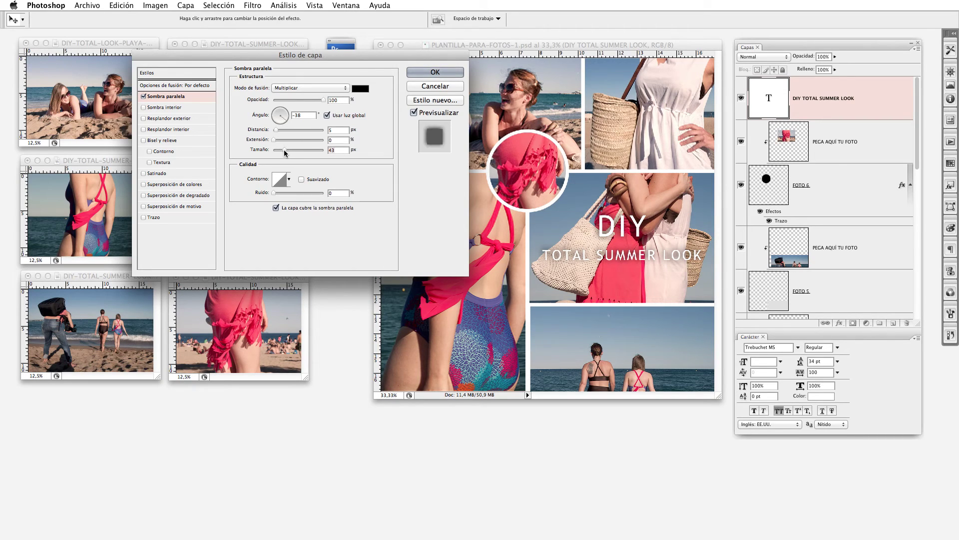
click(424, 73)
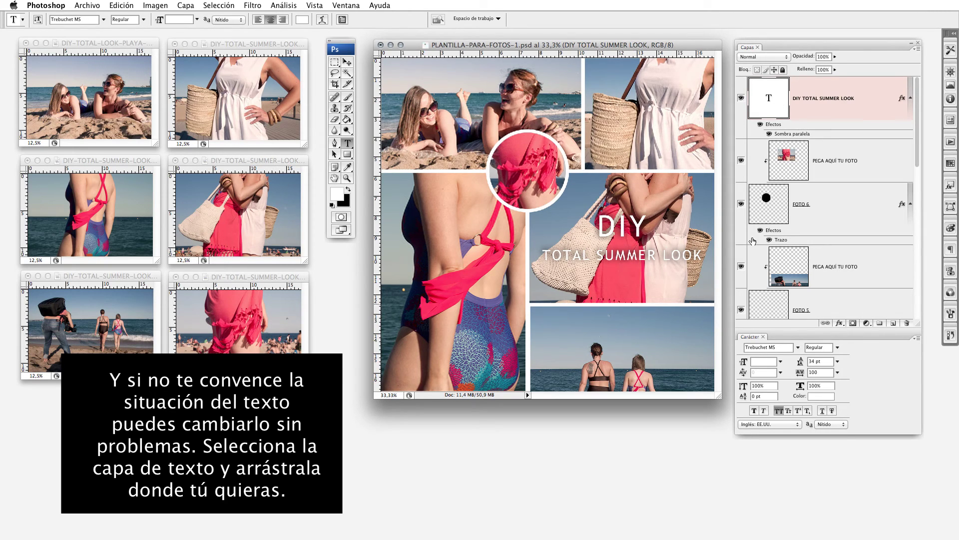
Drag the heading down over the two women in the bottom-right photo, then select the FONDO layer.
click(348, 62)
drag(664, 236, 664, 325)
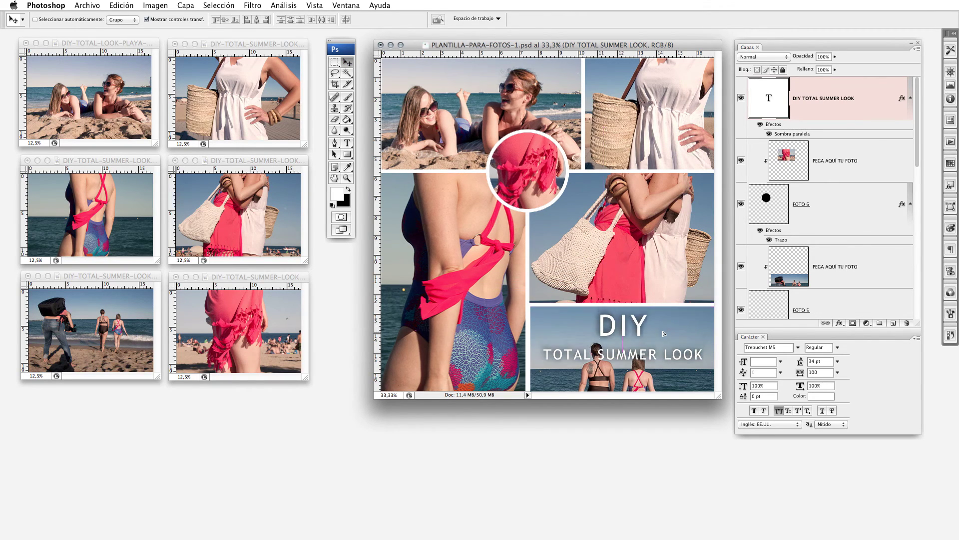
drag(664, 325, 664, 343)
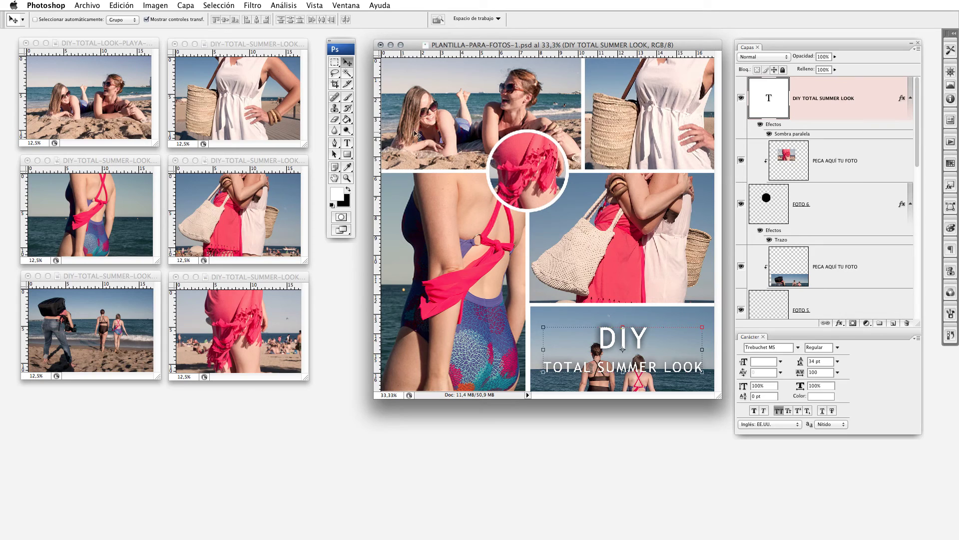
scroll(878, 196, down, 5)
click(861, 297)
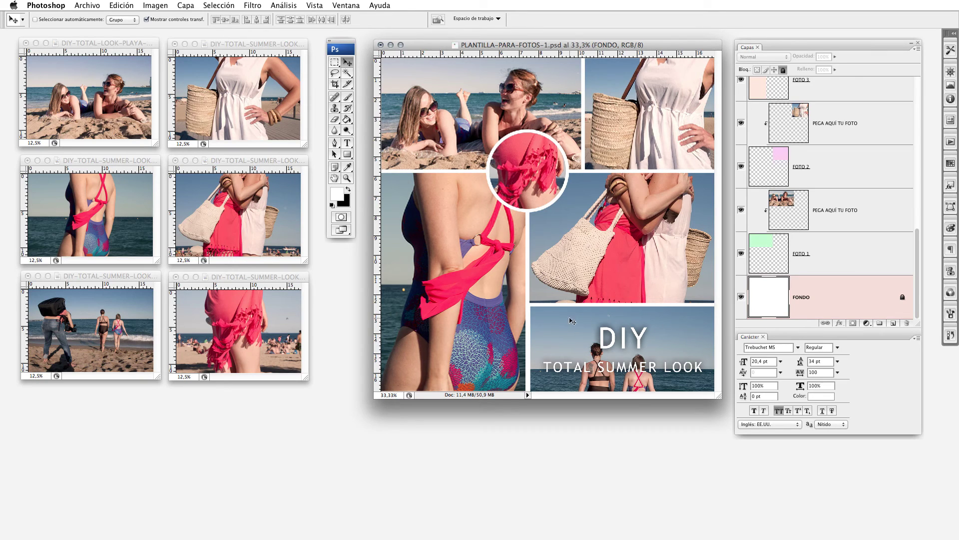
Hide the bottom-right beach photo layer, then select FOTO 5 and bring up its layer styles list.
scroll(820, 292, up, 1)
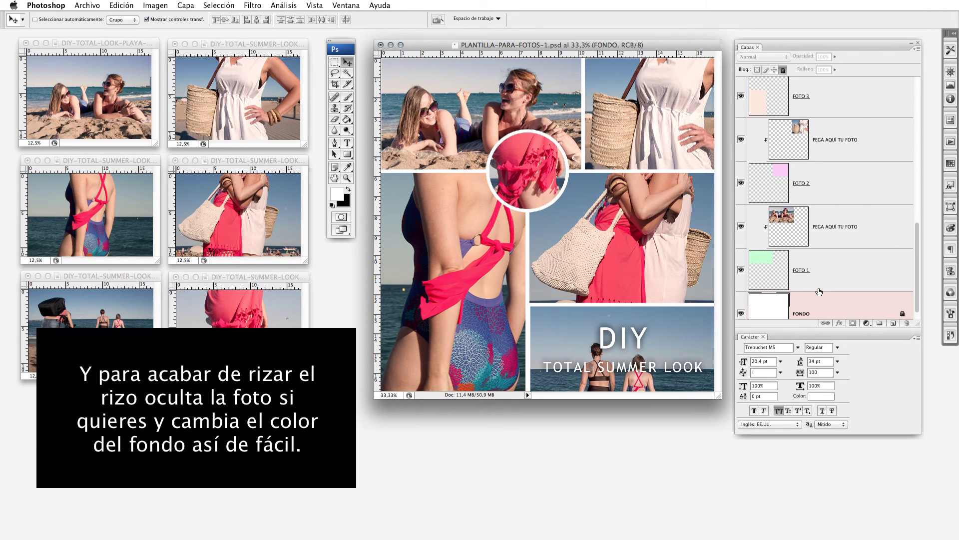
scroll(819, 293, up, 1)
scroll(799, 283, up, 5)
scroll(795, 280, up, 5)
scroll(790, 278, up, 5)
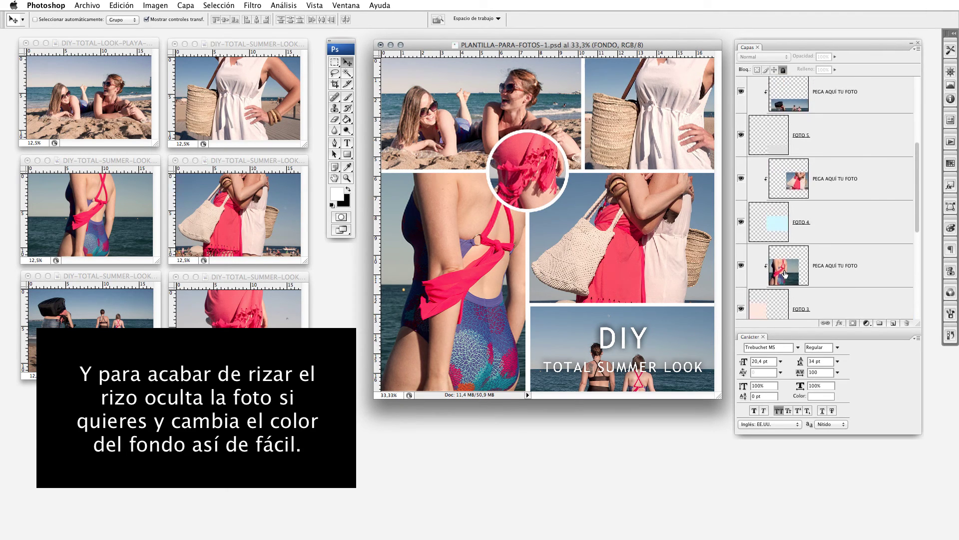
scroll(785, 273, up, 5)
scroll(785, 274, up, 1)
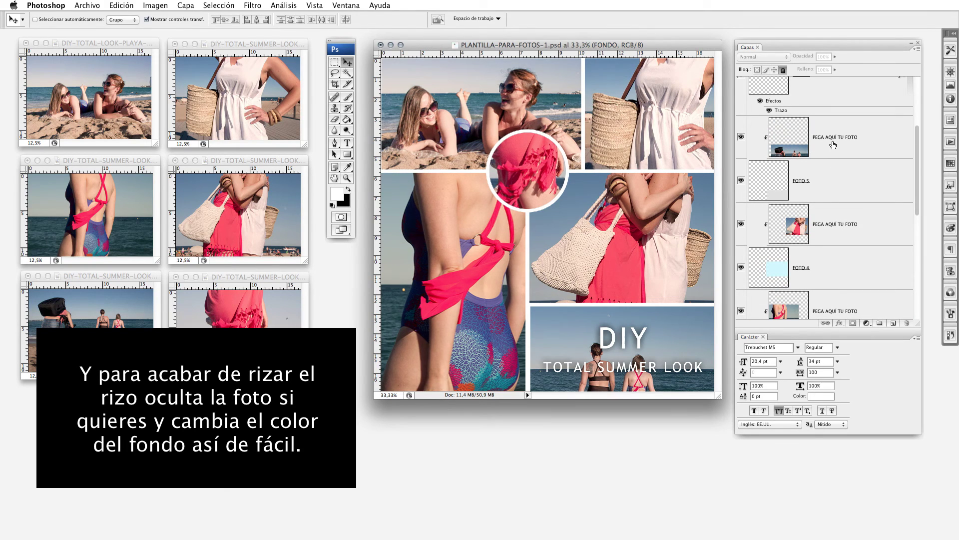
scroll(833, 145, up, 1)
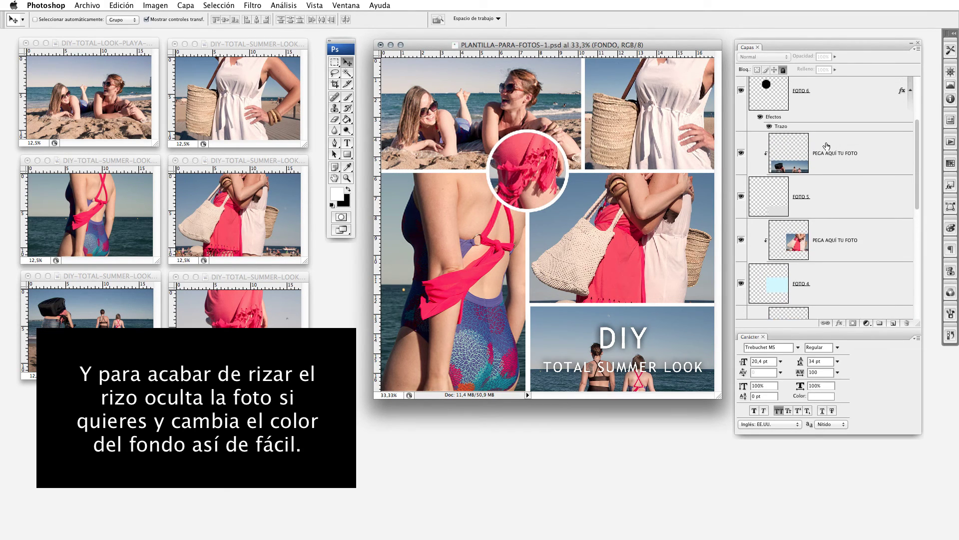
click(741, 155)
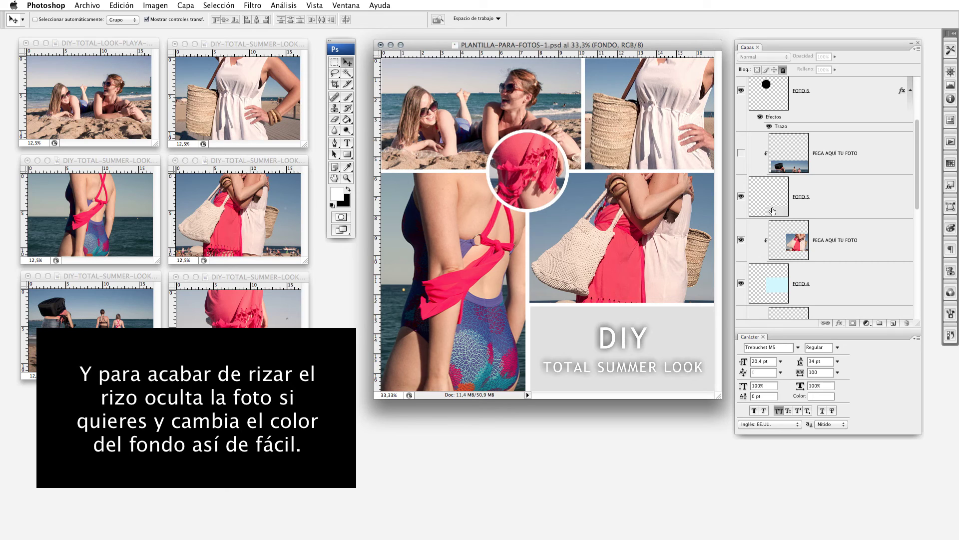
click(824, 211)
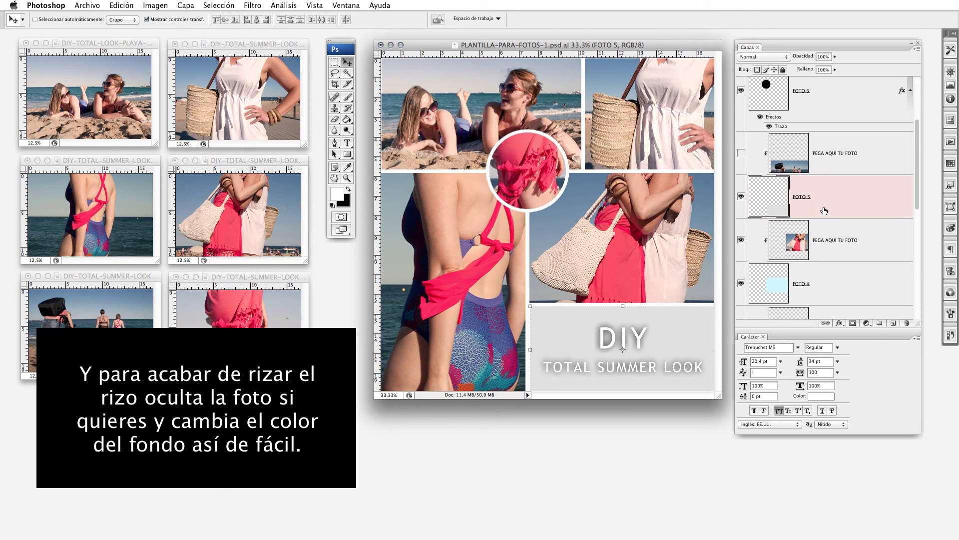
click(839, 323)
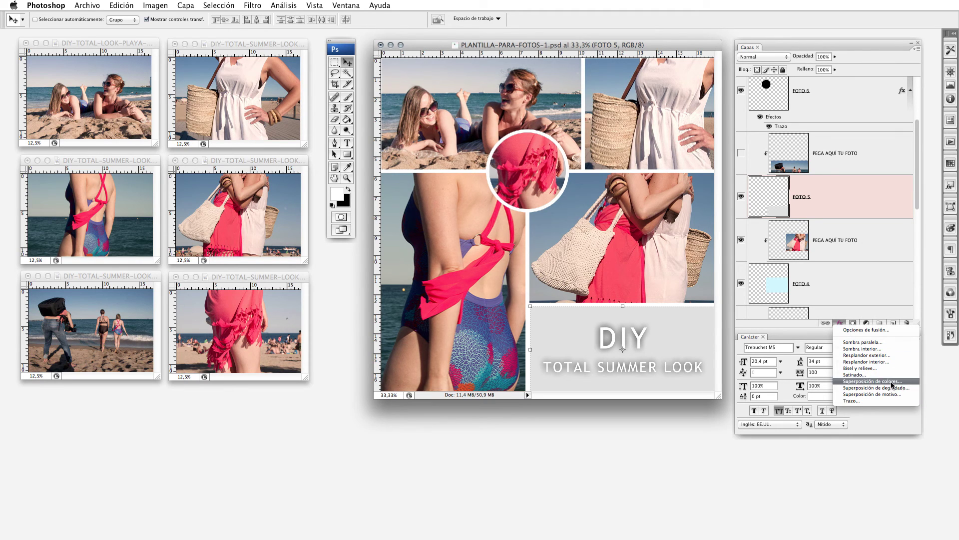
Add a Color Overlay style to FOTO 5 and try dark and dusty reds in the colour picker.
click(893, 382)
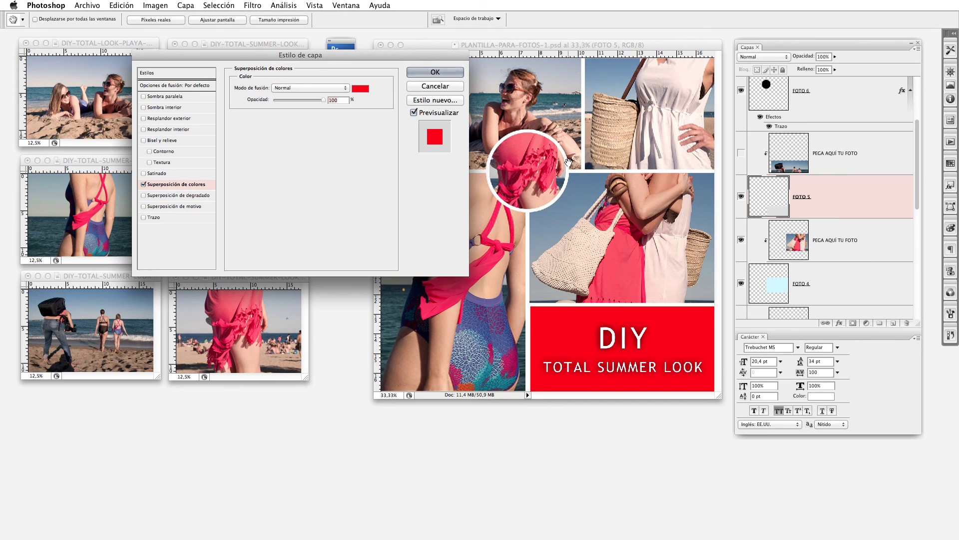
drag(430, 56, 326, 77)
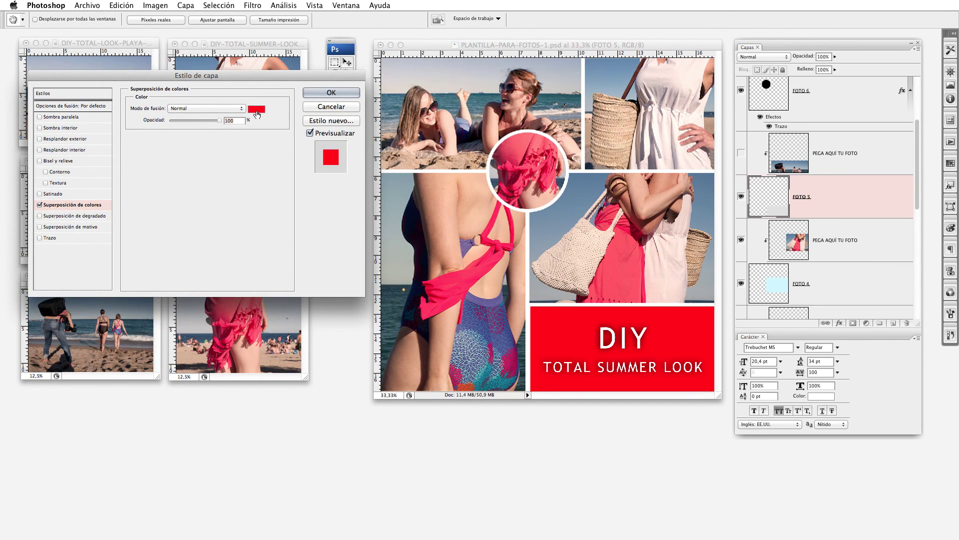
click(257, 110)
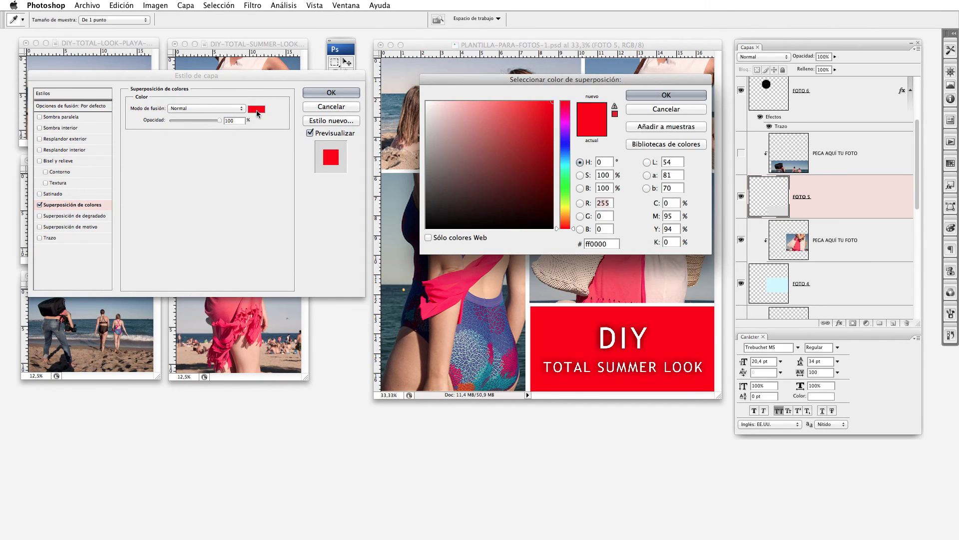
drag(540, 79, 219, 169)
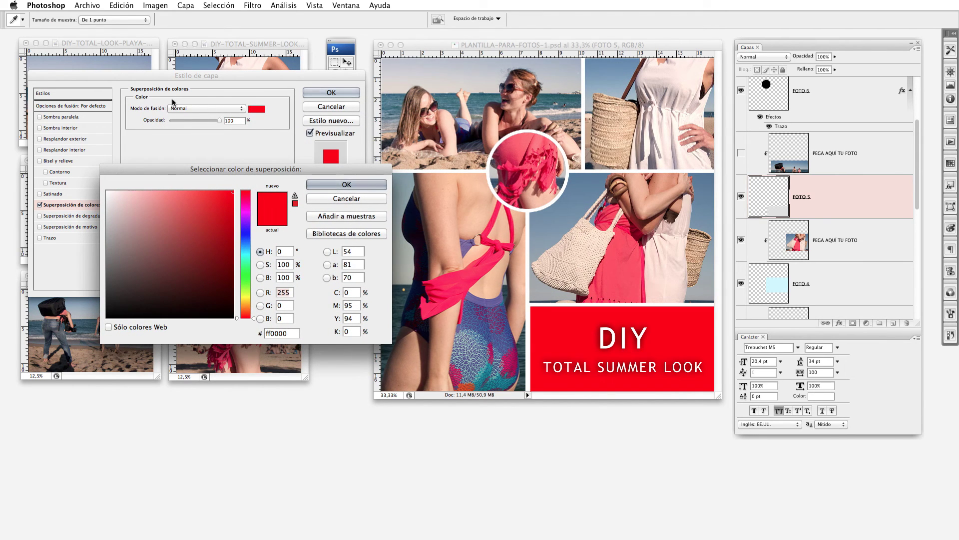
drag(219, 169, 181, 137)
click(148, 196)
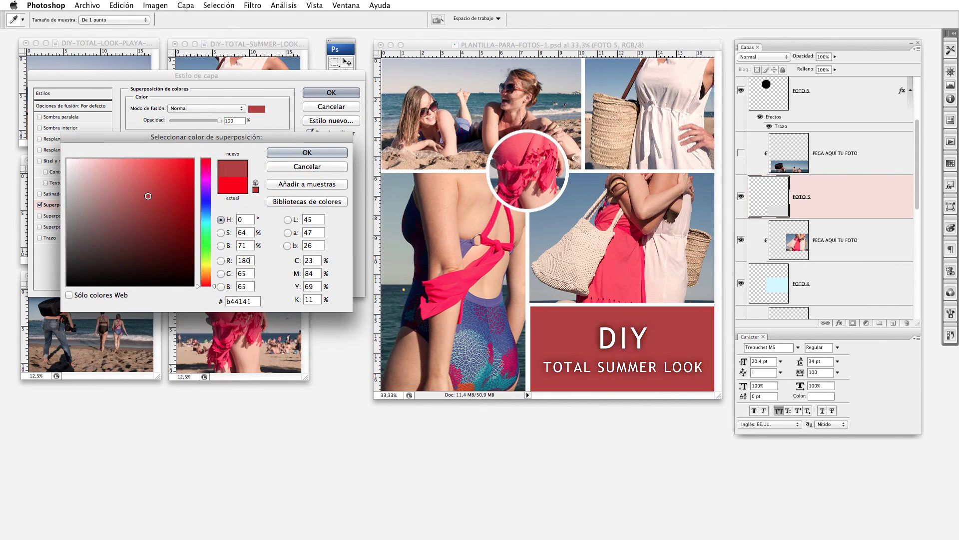
click(107, 183)
click(115, 211)
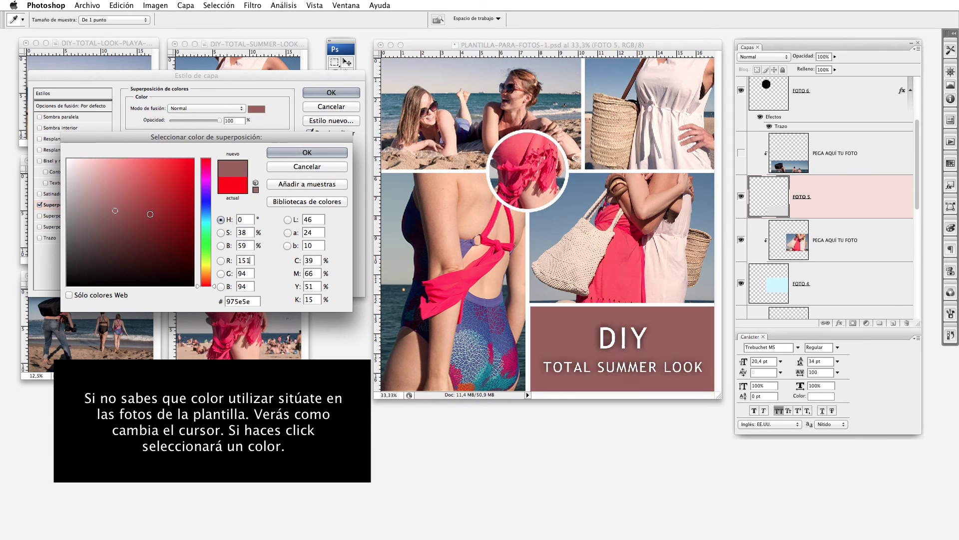
click(165, 214)
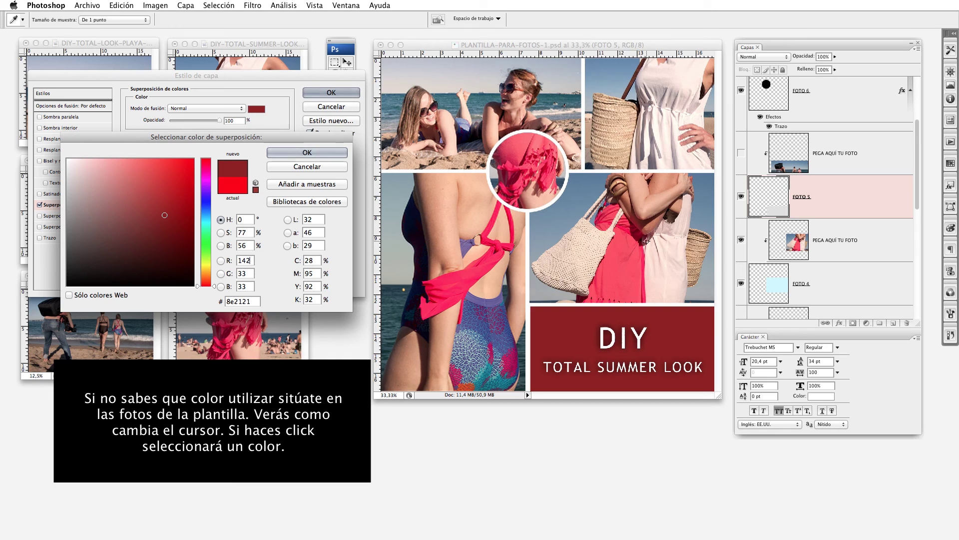
Sample colours from the beach photos, settle on a light sky blue, and apply the overlay.
click(448, 79)
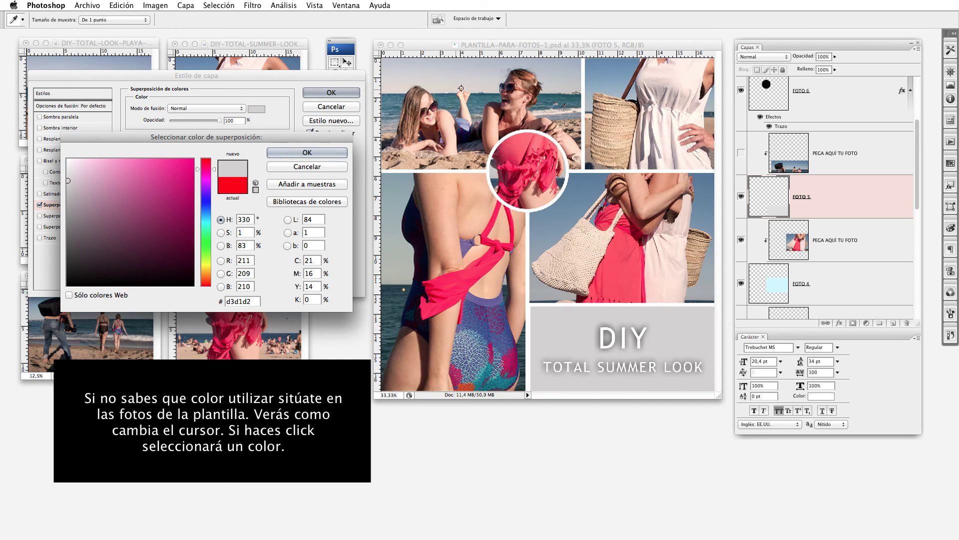
click(500, 300)
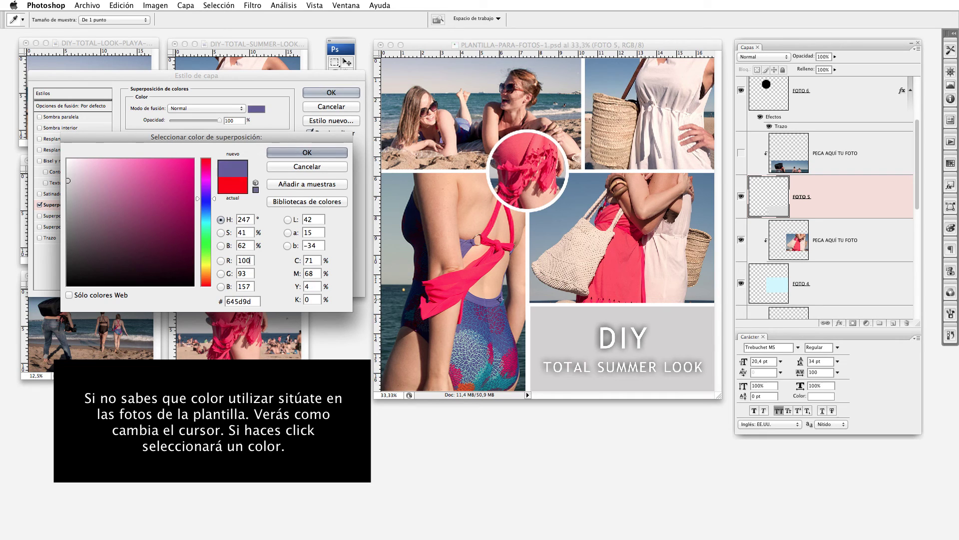
click(494, 261)
click(581, 241)
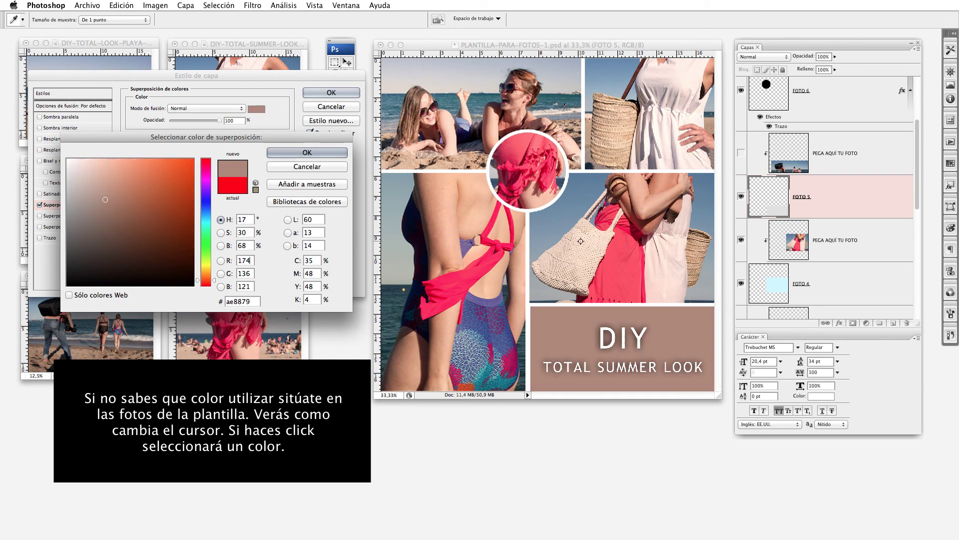
click(696, 247)
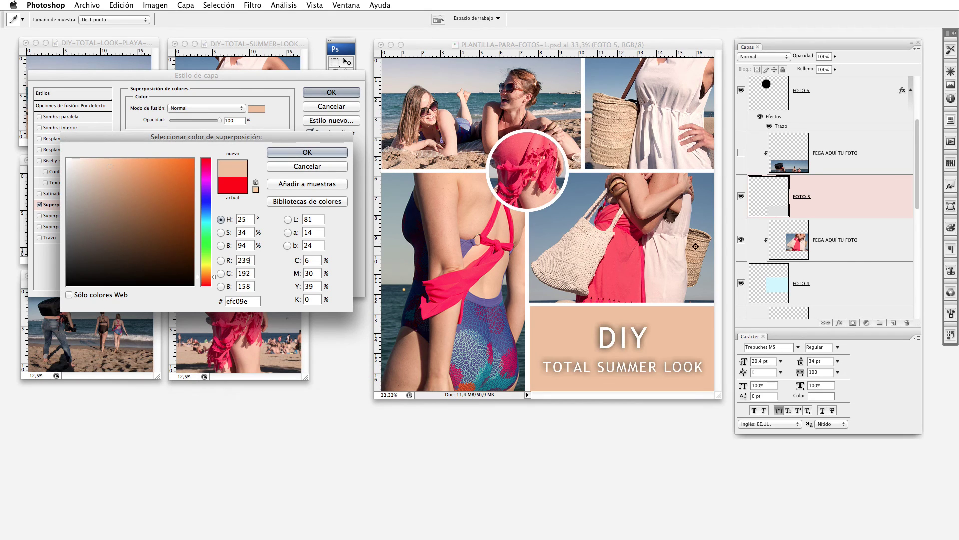
click(601, 234)
click(613, 215)
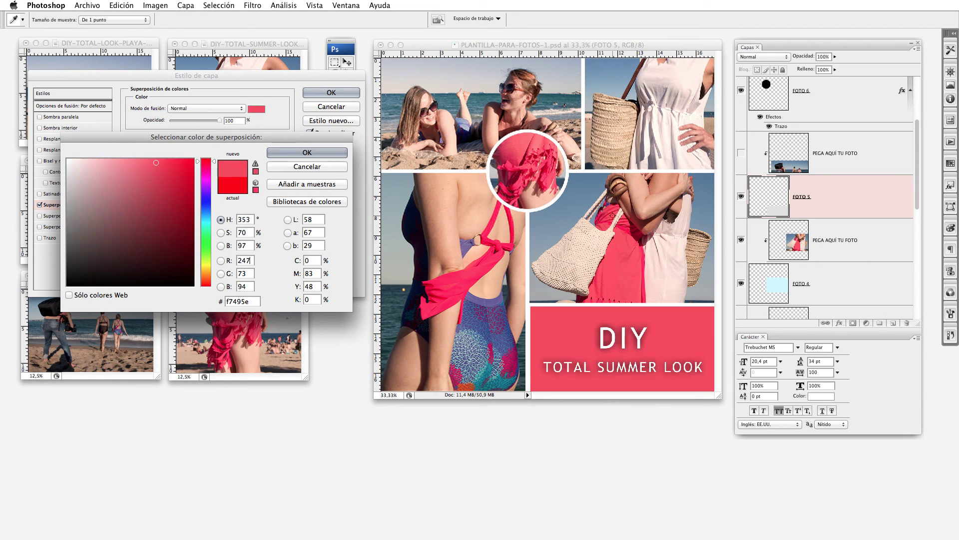
click(612, 118)
click(620, 134)
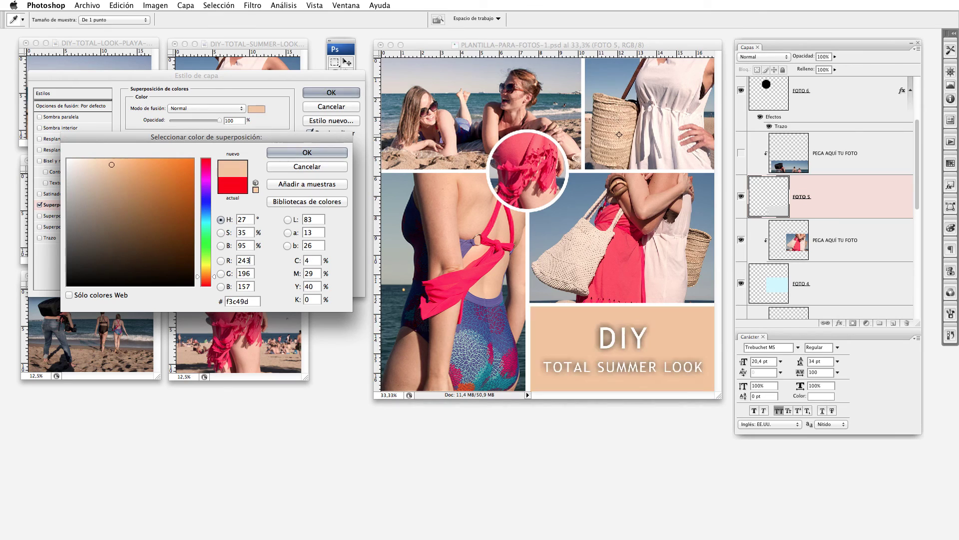
click(618, 81)
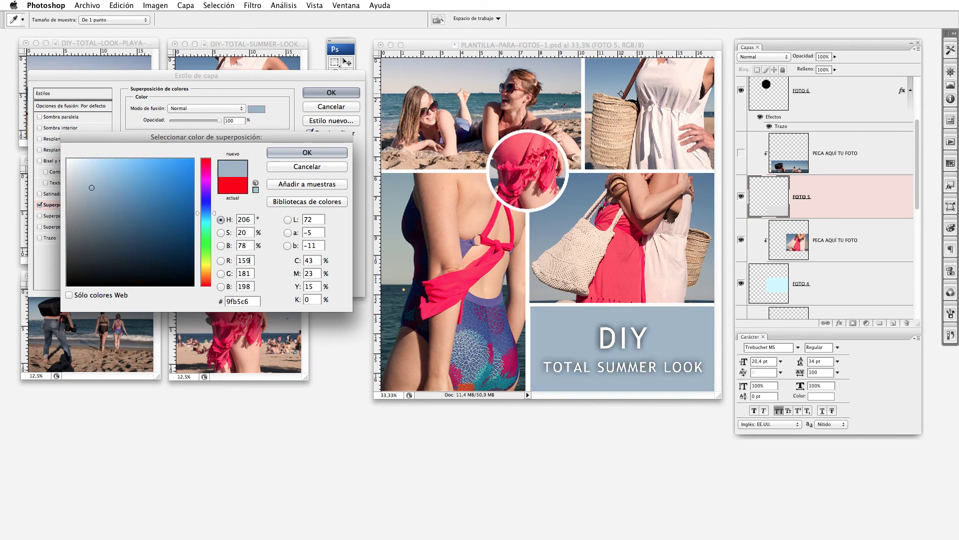
click(618, 86)
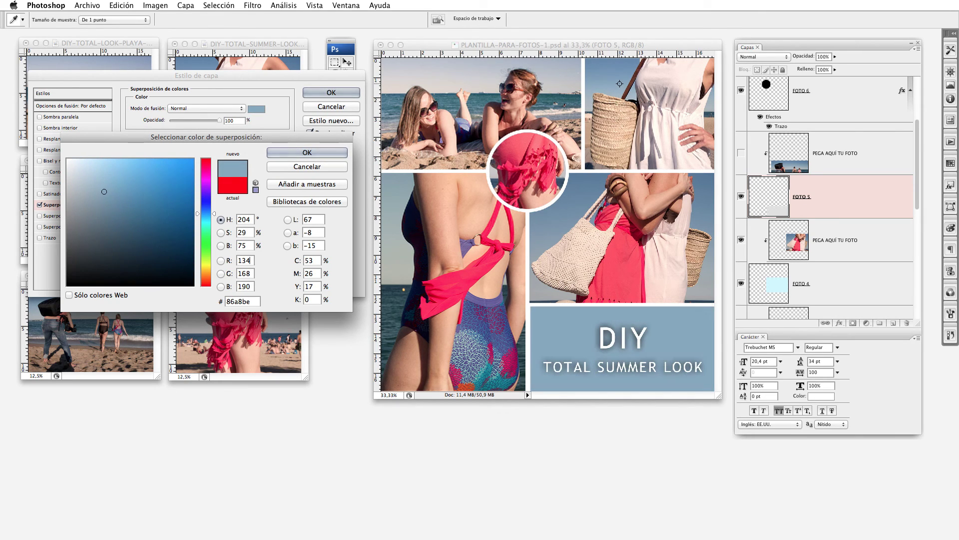
click(617, 88)
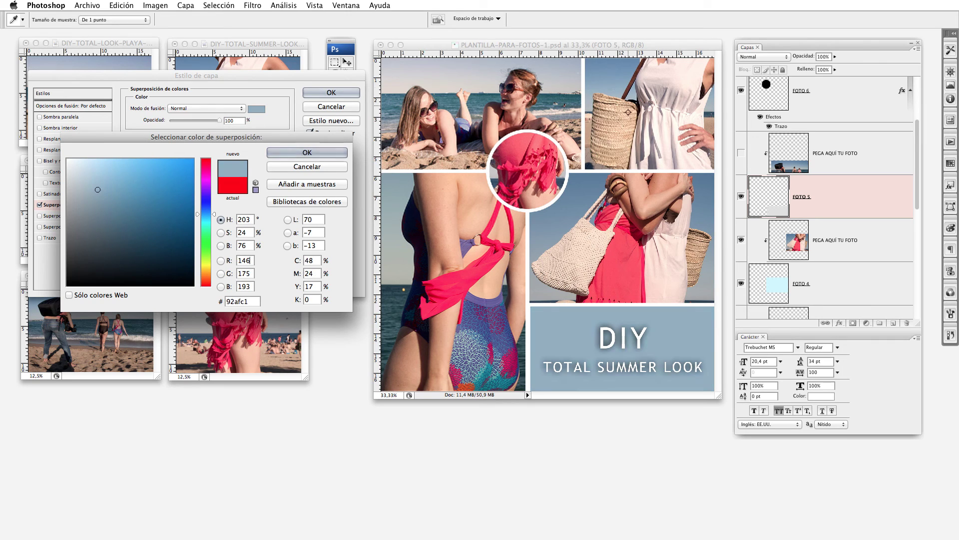
click(307, 154)
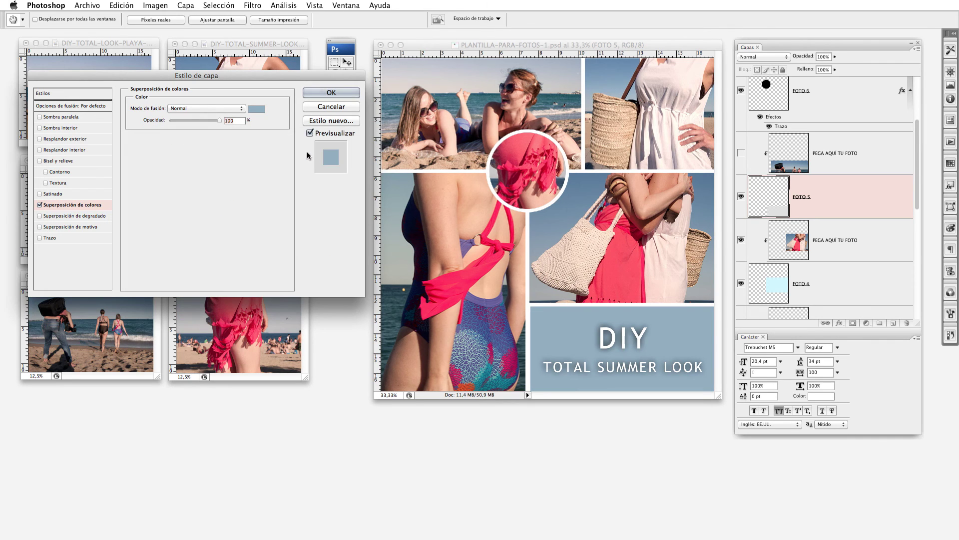
click(326, 92)
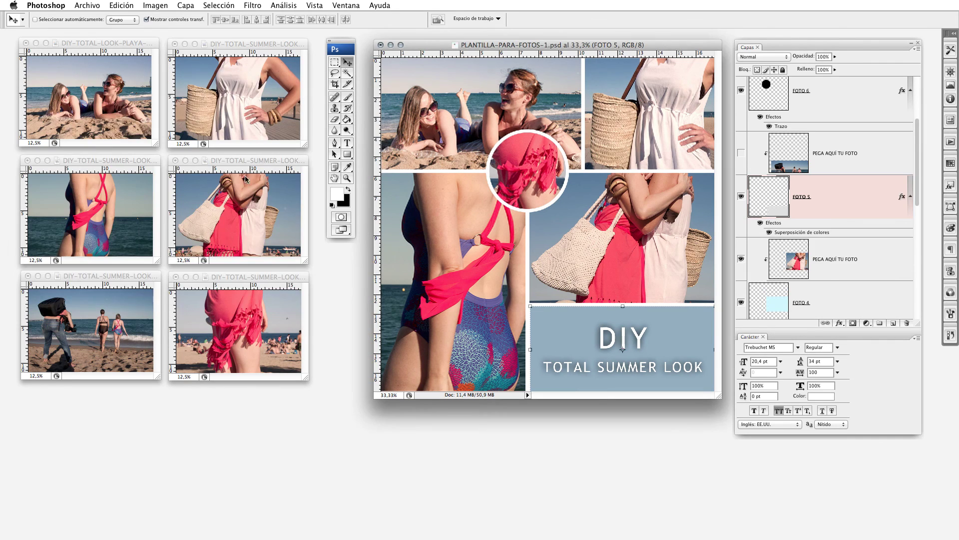
scroll(857, 259, down, 2)
scroll(858, 258, down, 5)
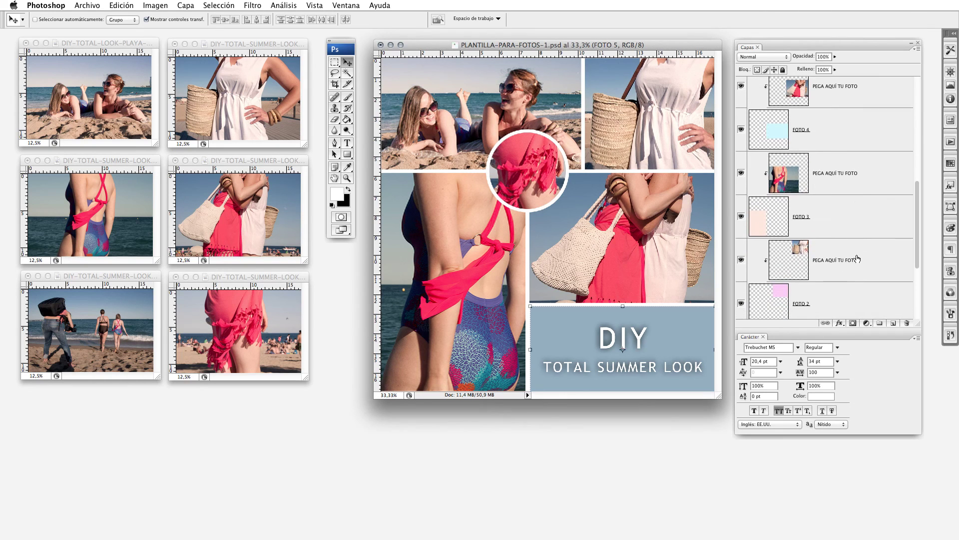
scroll(858, 259, down, 2)
click(846, 289)
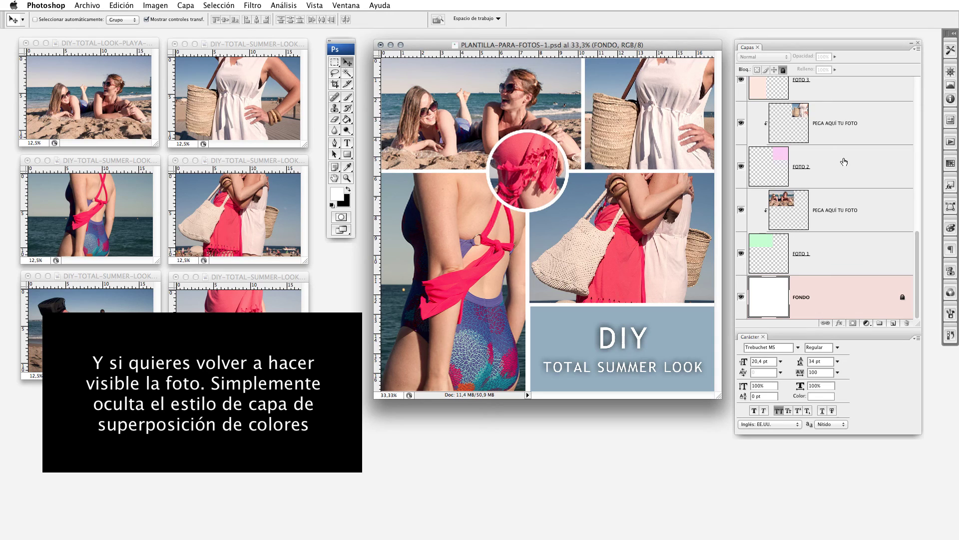
scroll(842, 162, up, 2)
scroll(840, 162, up, 3)
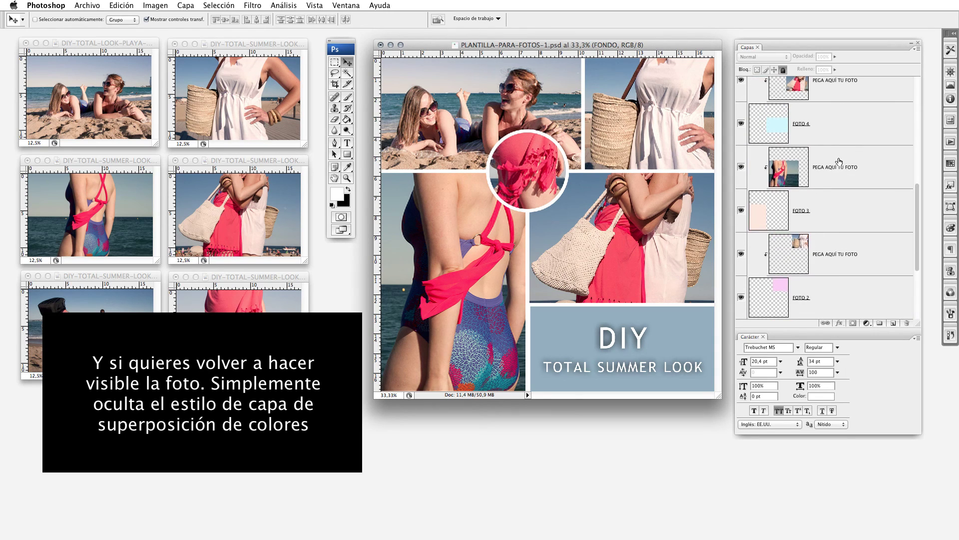
scroll(839, 161, up, 3)
scroll(839, 161, up, 1)
scroll(839, 162, up, 1)
scroll(839, 161, up, 2)
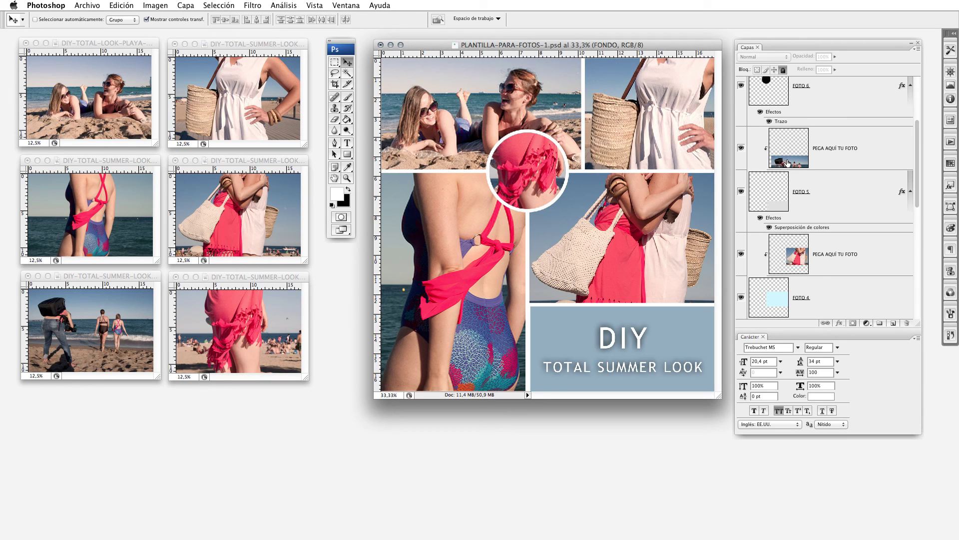
Hide FOTO 5's Superposición de colores effect so the beach photo shows behind the heading.
click(768, 229)
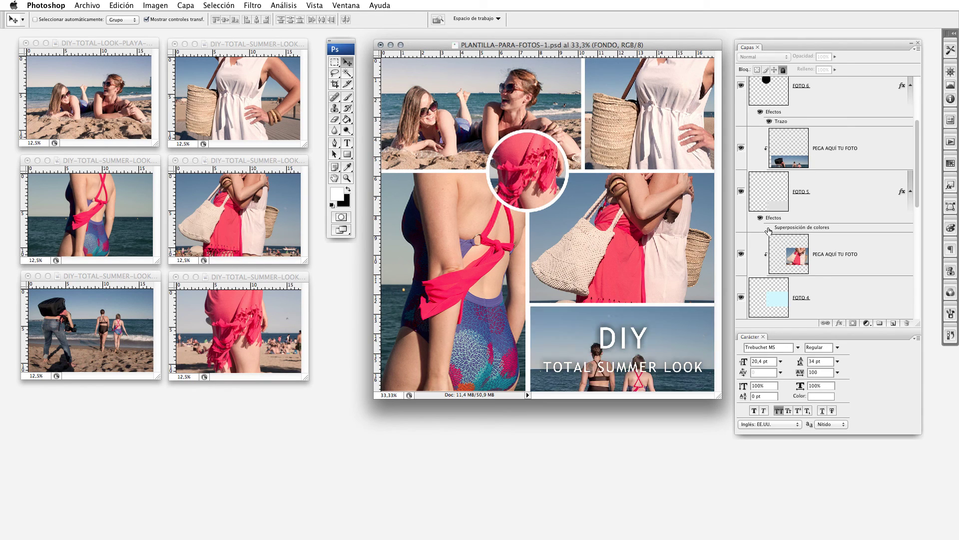